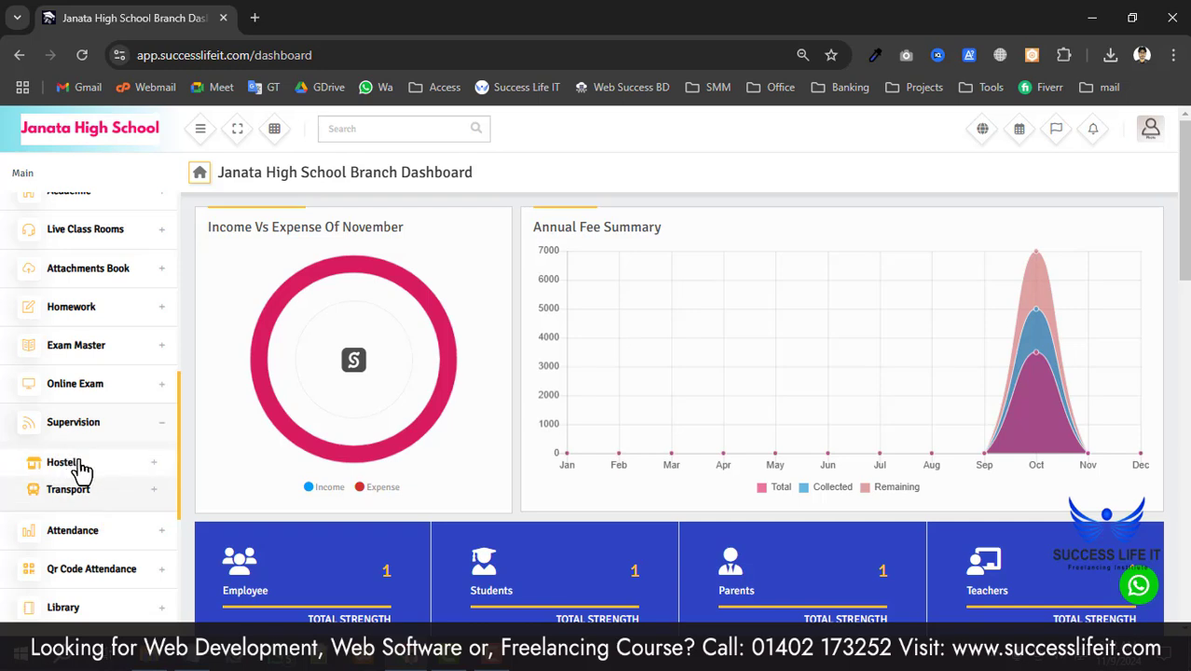
- Glance at the Hostel pages, collapse them, then expand Transport under Supervision in the sidebar
click(81, 468)
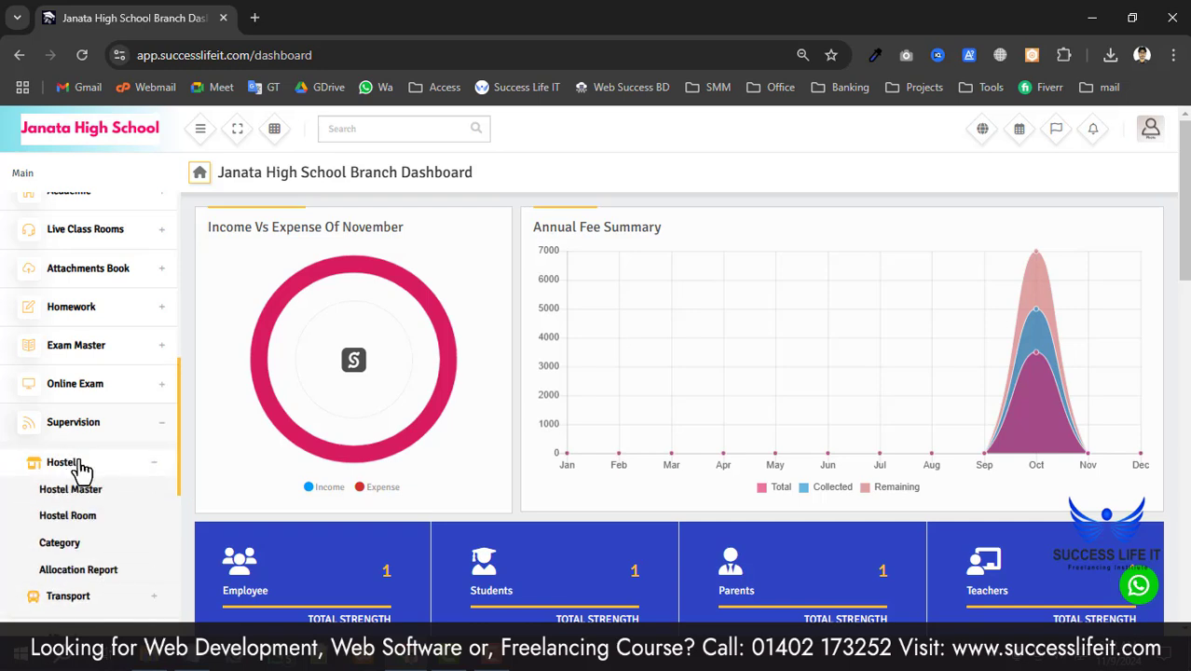
scroll(82, 476, down, 1)
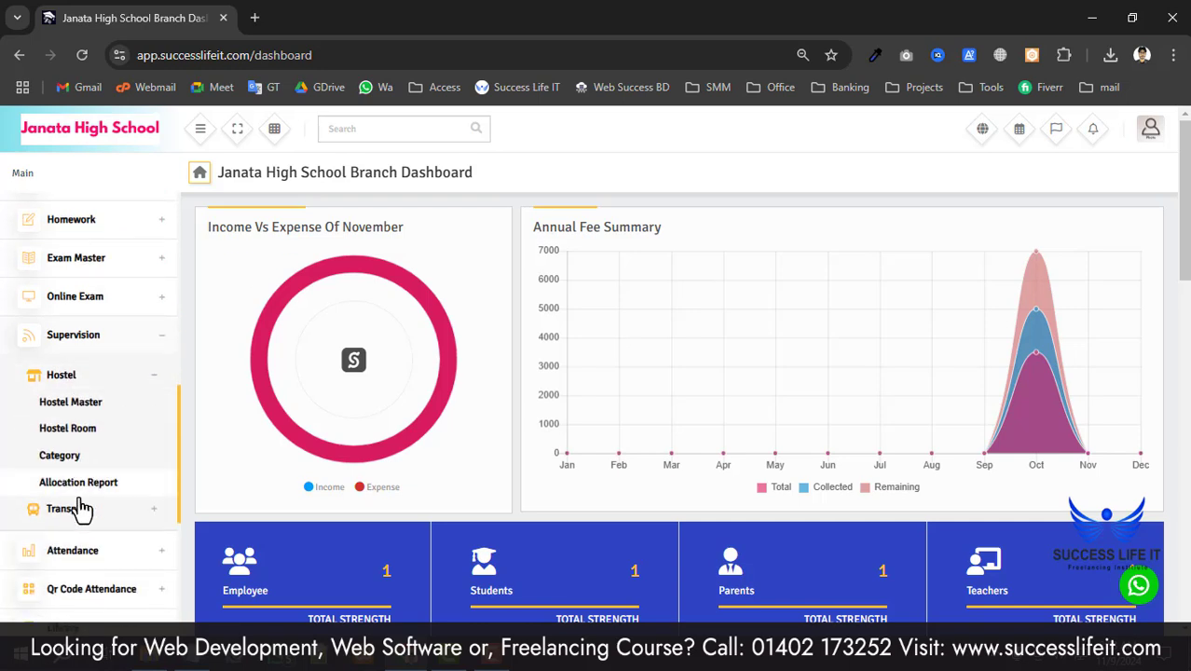
click(119, 381)
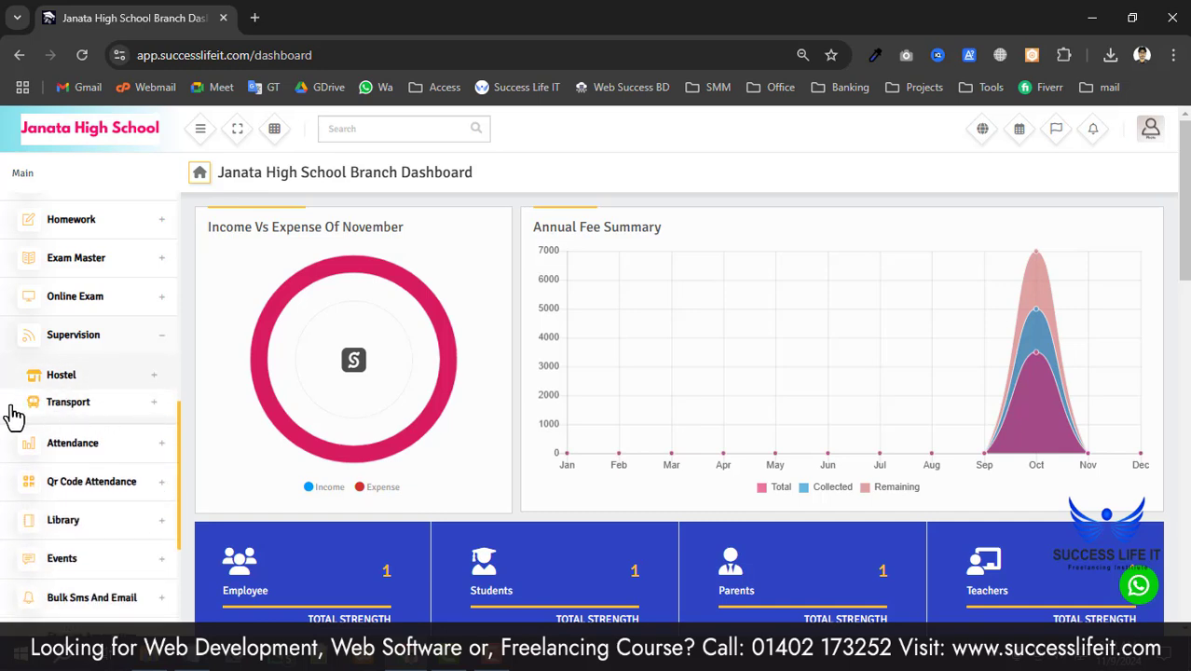
click(75, 406)
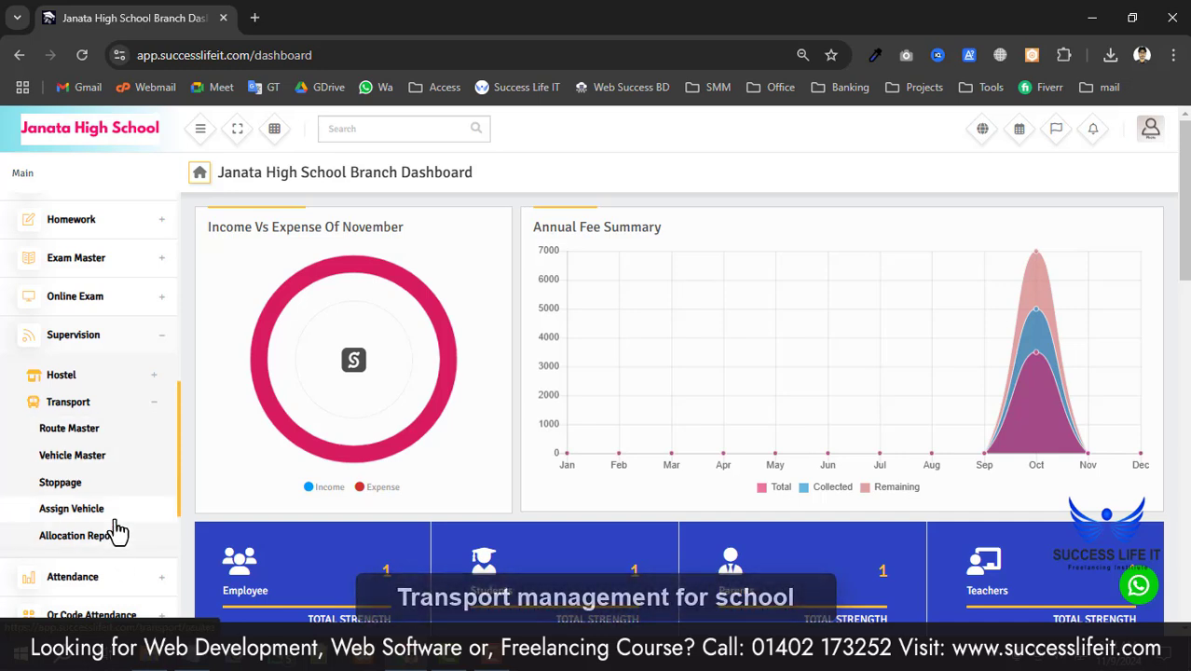
scroll(110, 485, down, 1)
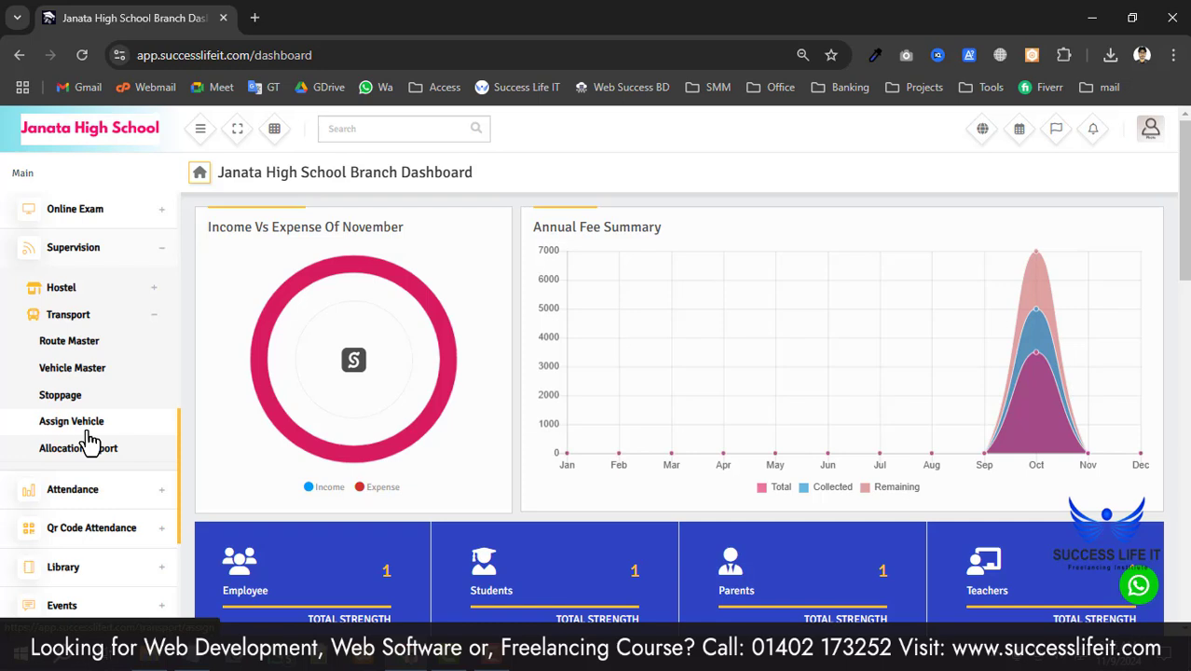
- Go to Route Master and switch to its Create Route tab
click(81, 347)
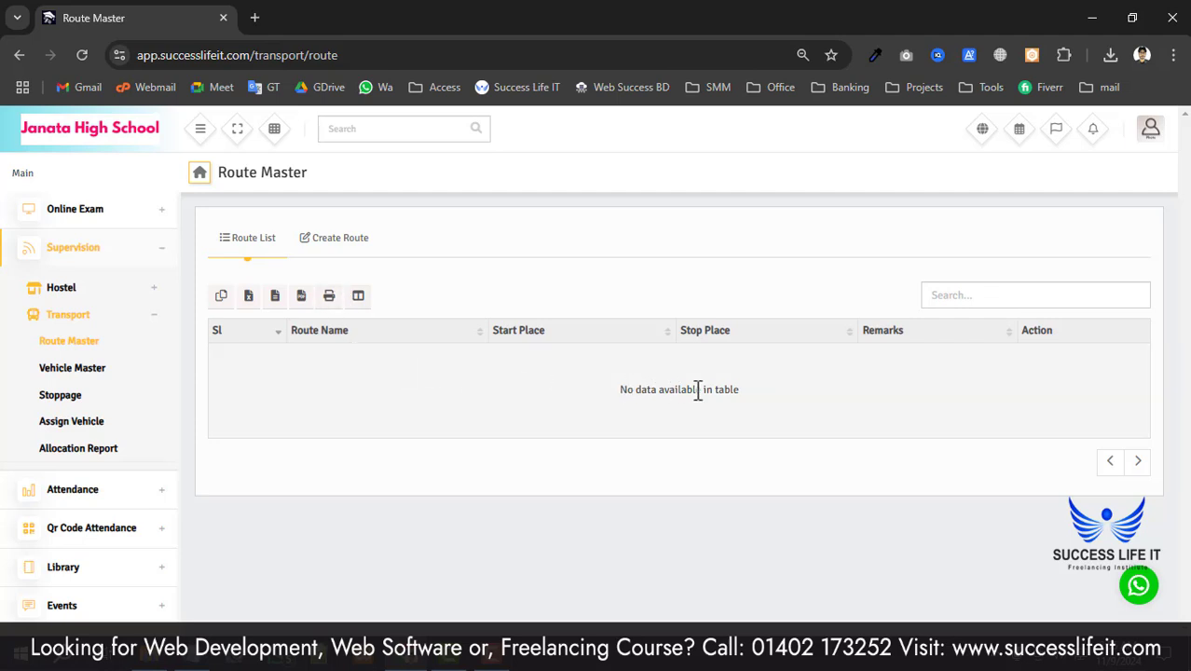
drag(698, 390, 631, 389)
click(340, 244)
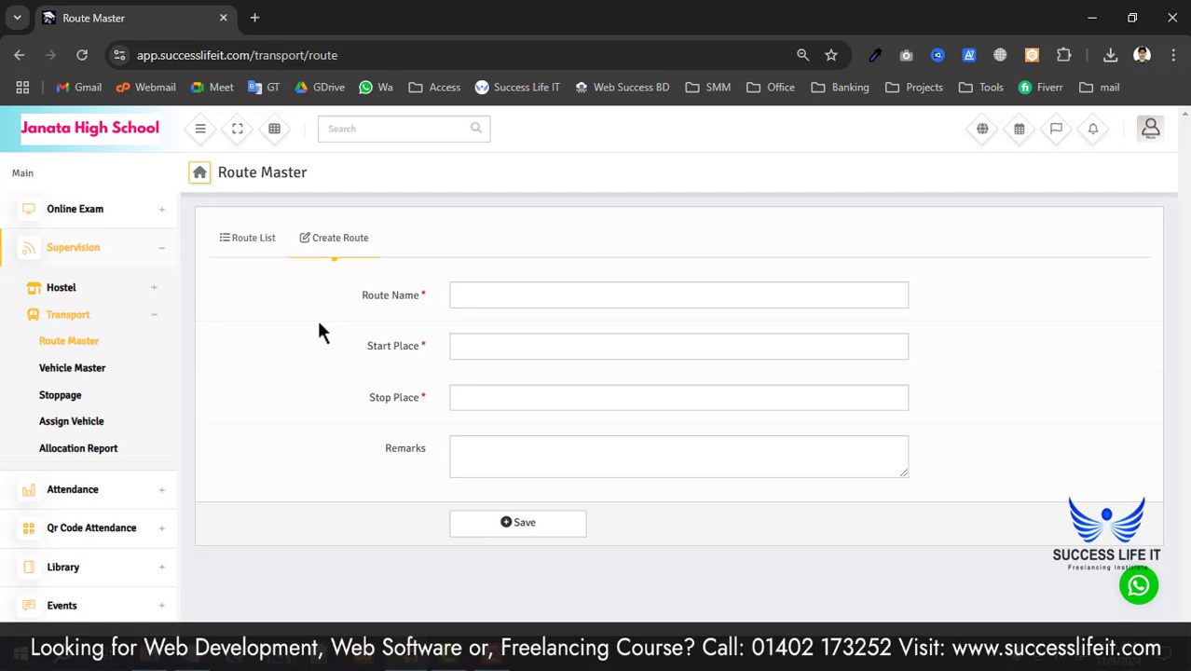
- Enter 'Route 1' as the route name
click(518, 297)
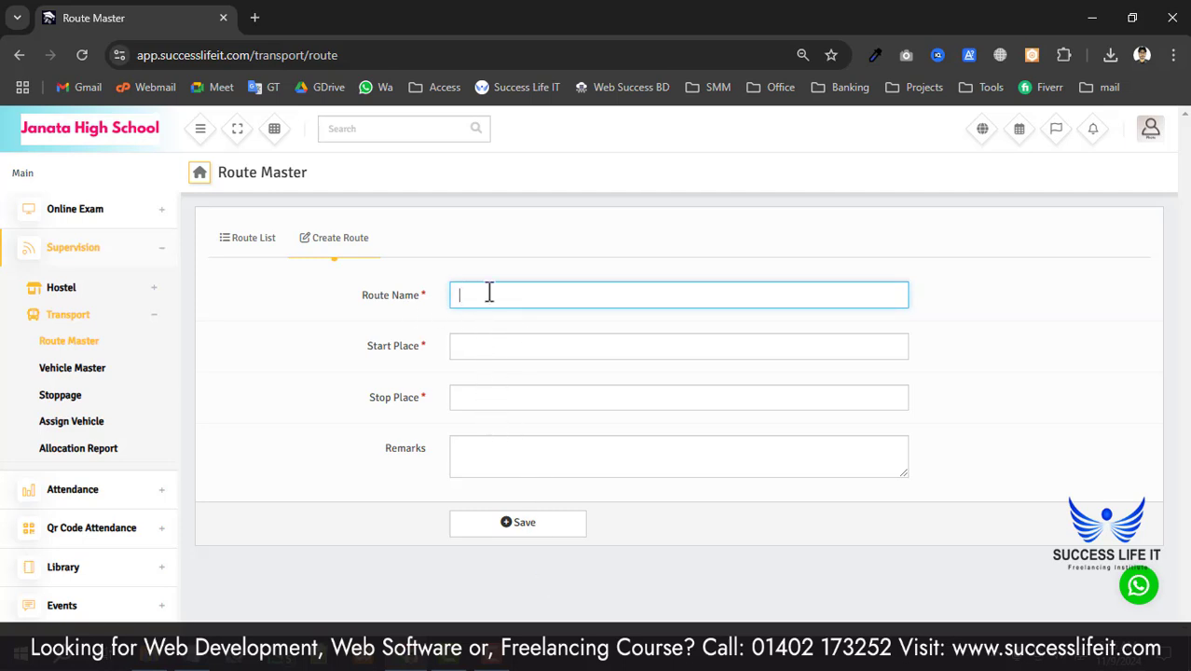
drag(375, 314, 421, 317)
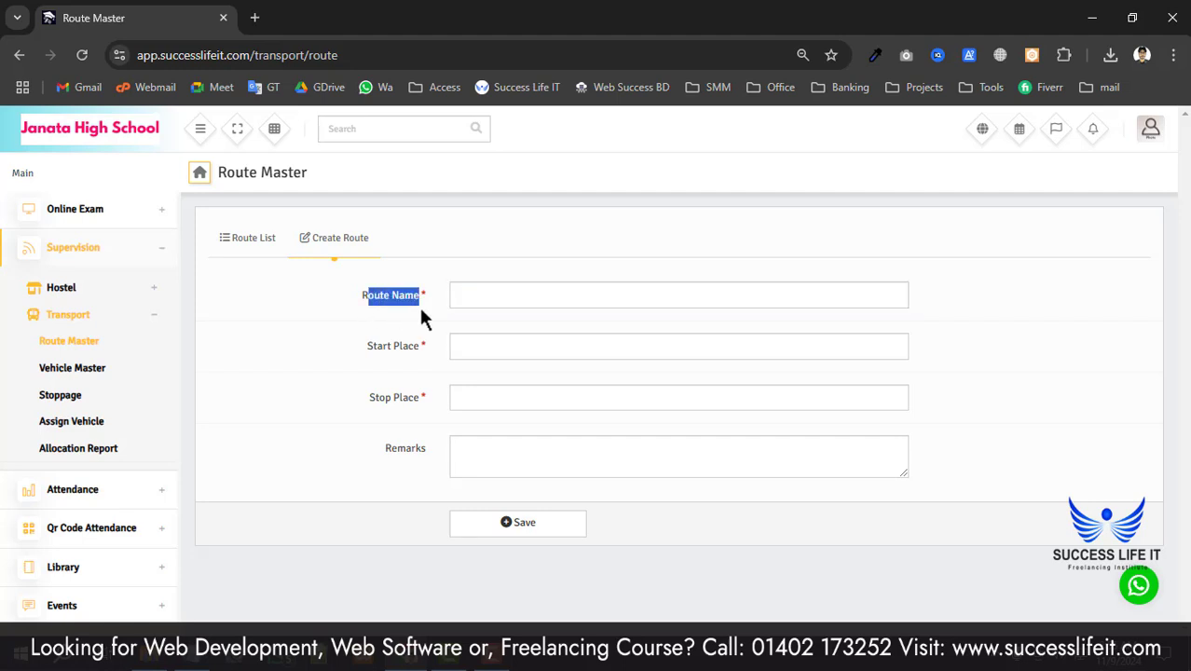
click(365, 317)
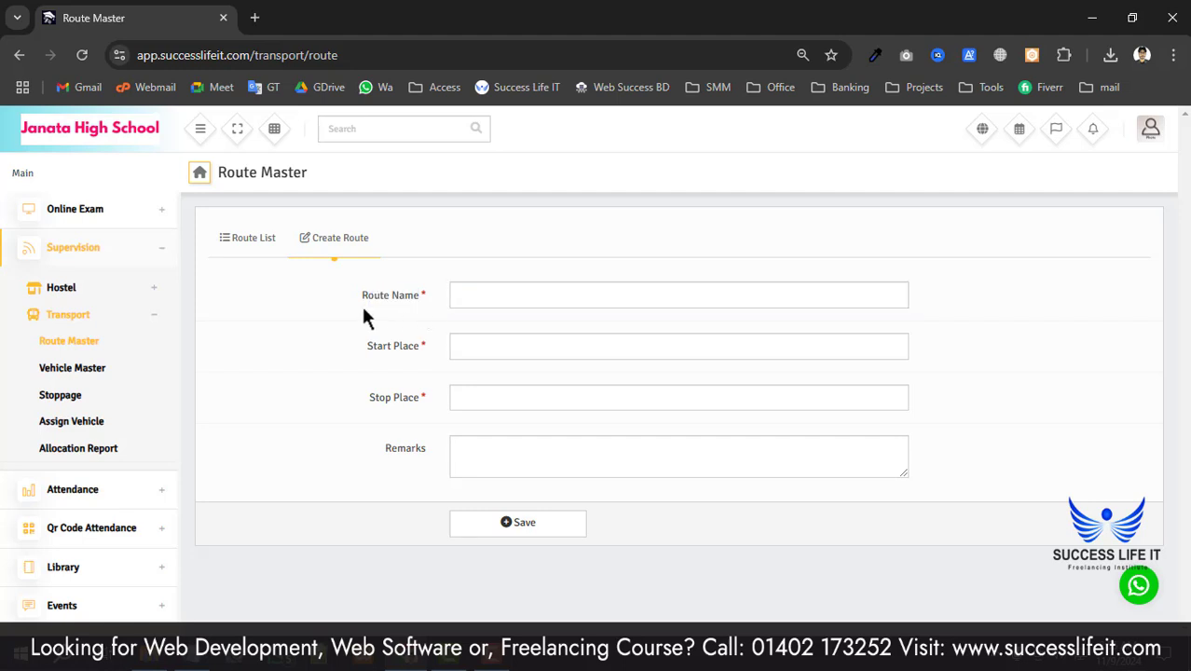
click(523, 300)
text(Route)
text(1)
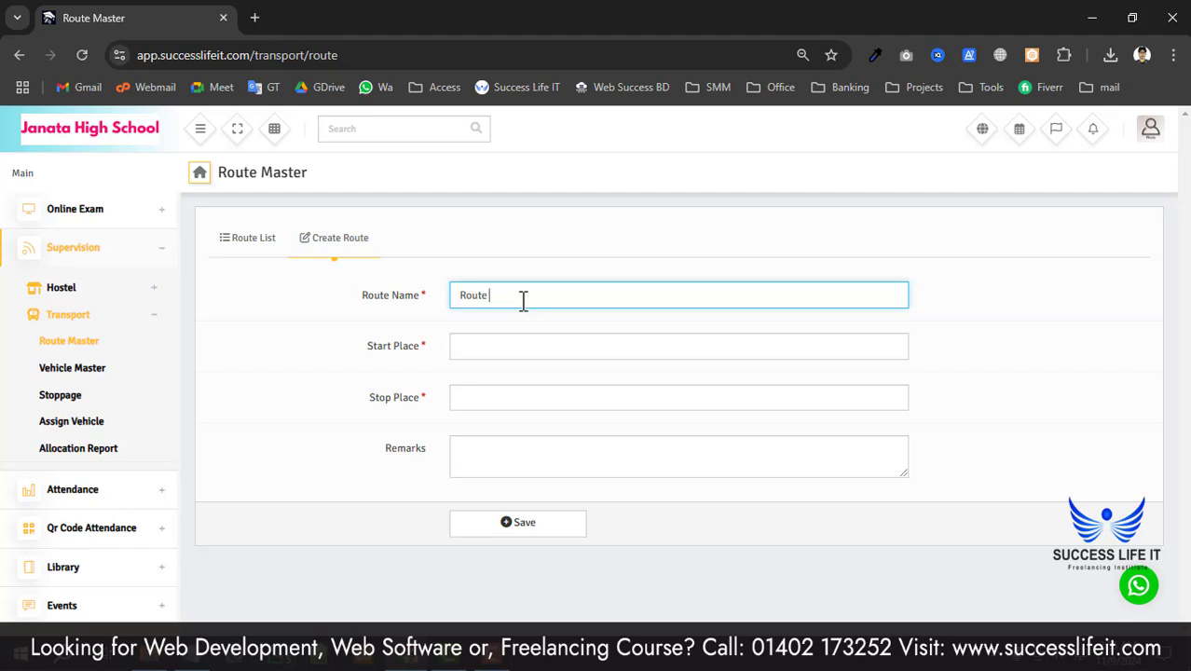
- Set start place School and stop place '0 point, Khulna', then save the route
drag(368, 345, 424, 347)
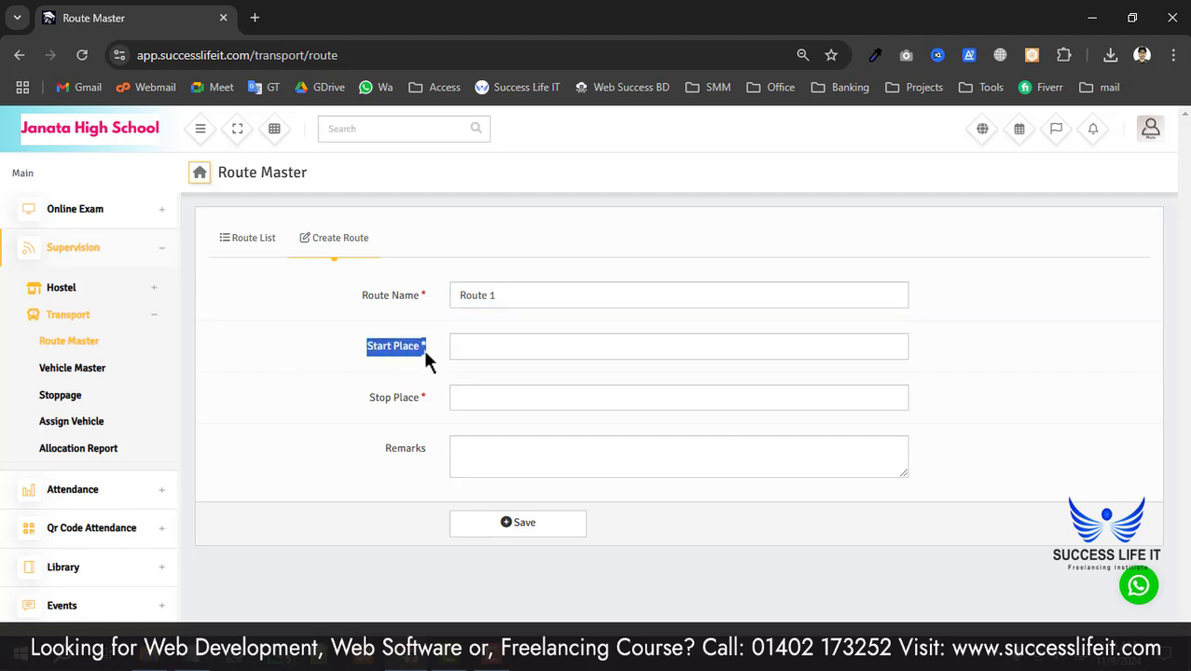
click(501, 345)
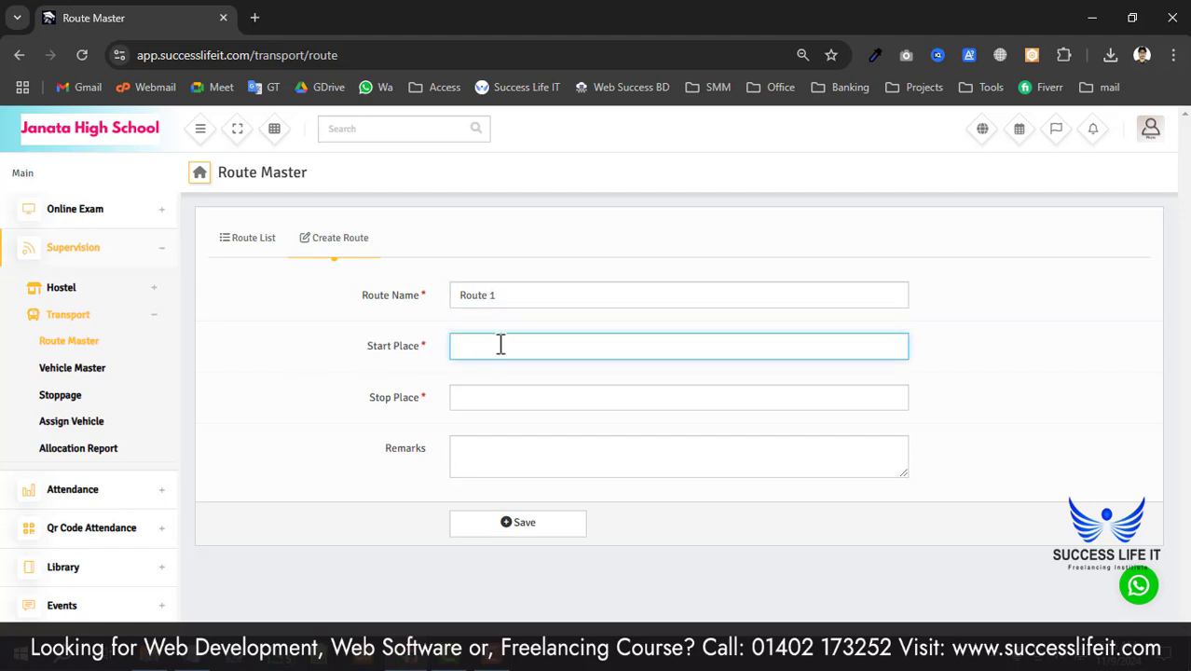
drag(369, 399, 394, 415)
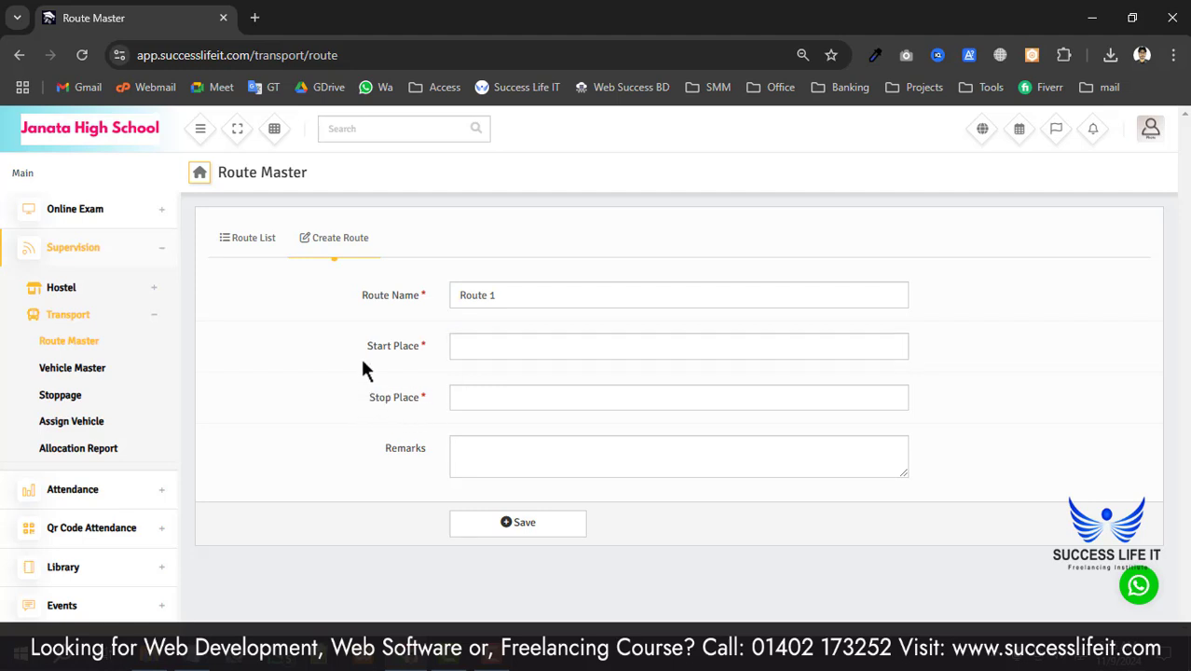
click(495, 355)
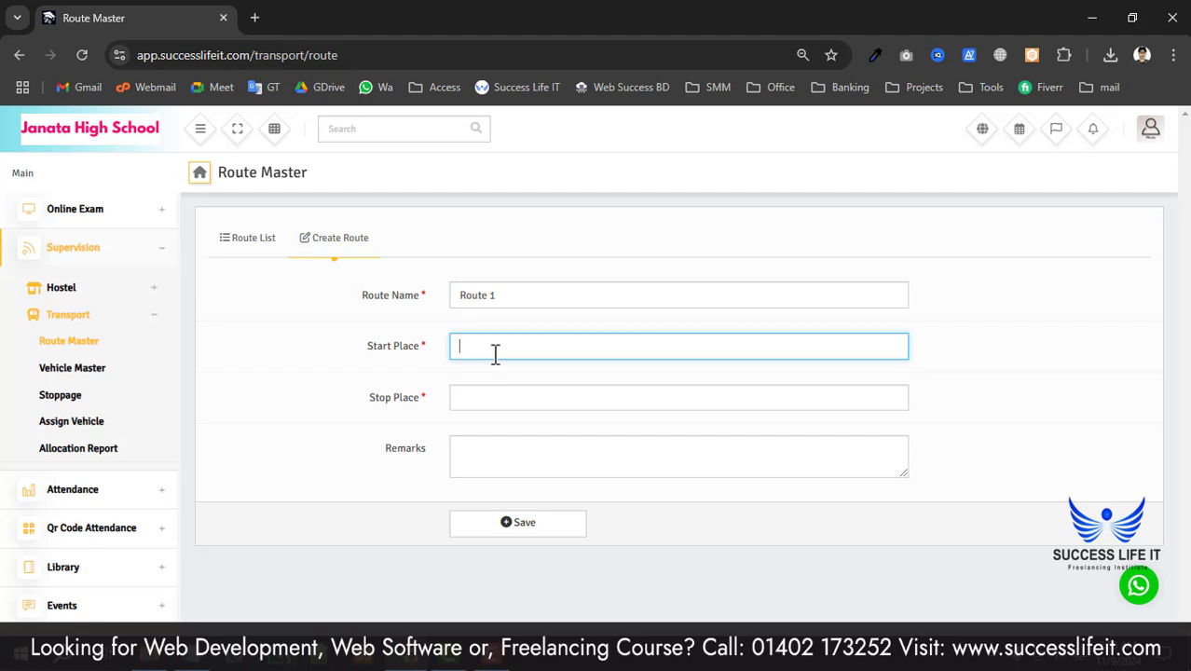
text(School)
drag(384, 398, 442, 407)
click(482, 403)
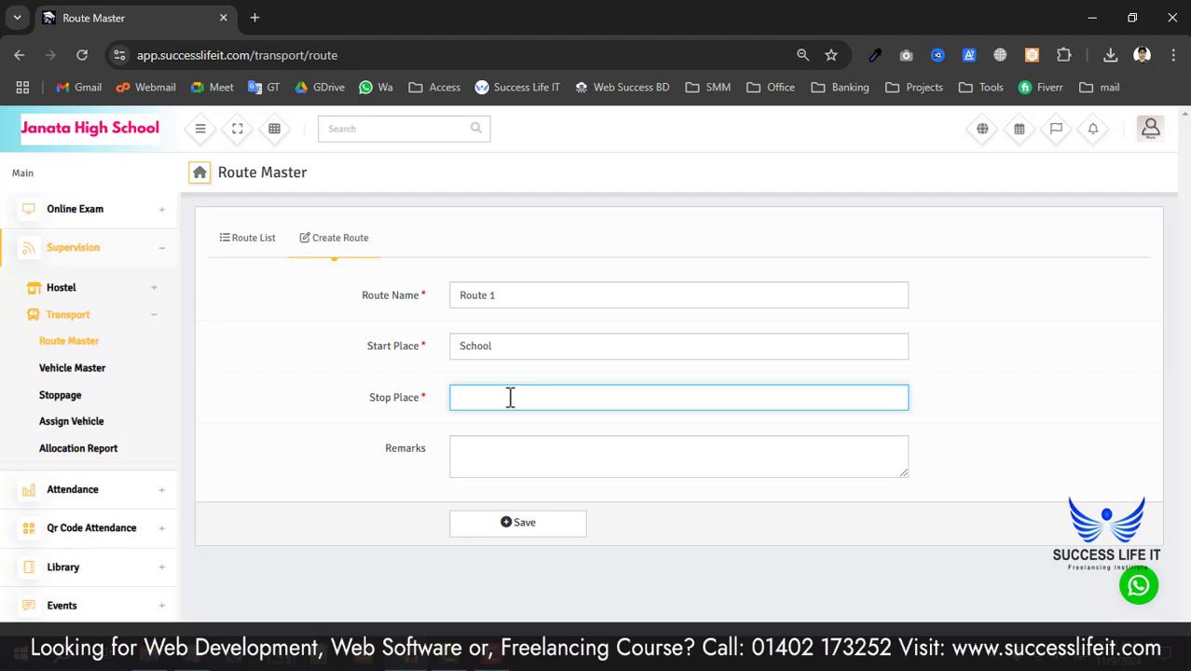
text(0 point, Khulna)
click(494, 524)
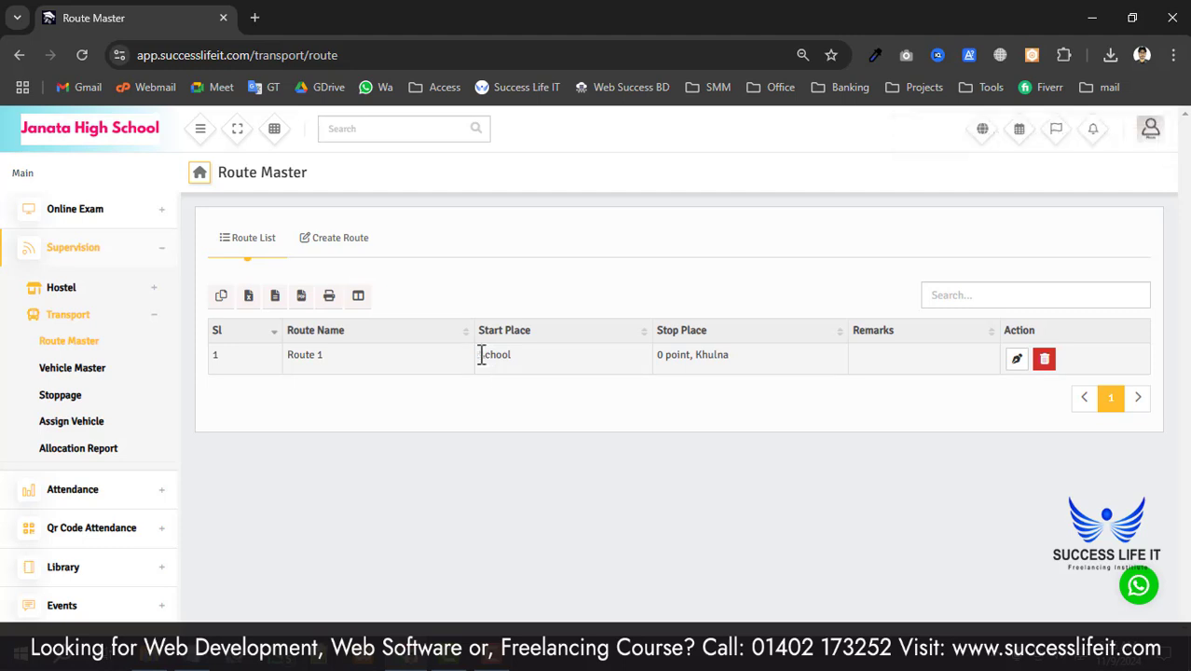
- Edit Route 1, replace its name with 'Morning', and update it
drag(480, 355, 504, 355)
drag(665, 355, 733, 353)
click(708, 370)
drag(479, 352, 515, 359)
click(363, 366)
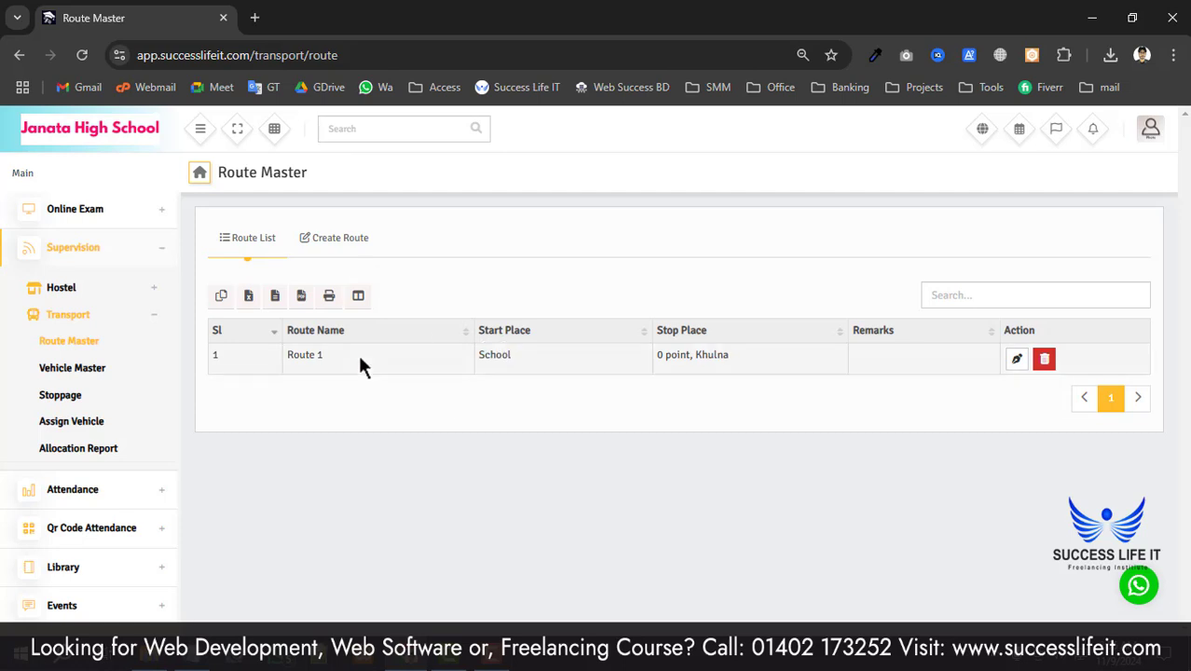
double_click(310, 355)
click(318, 415)
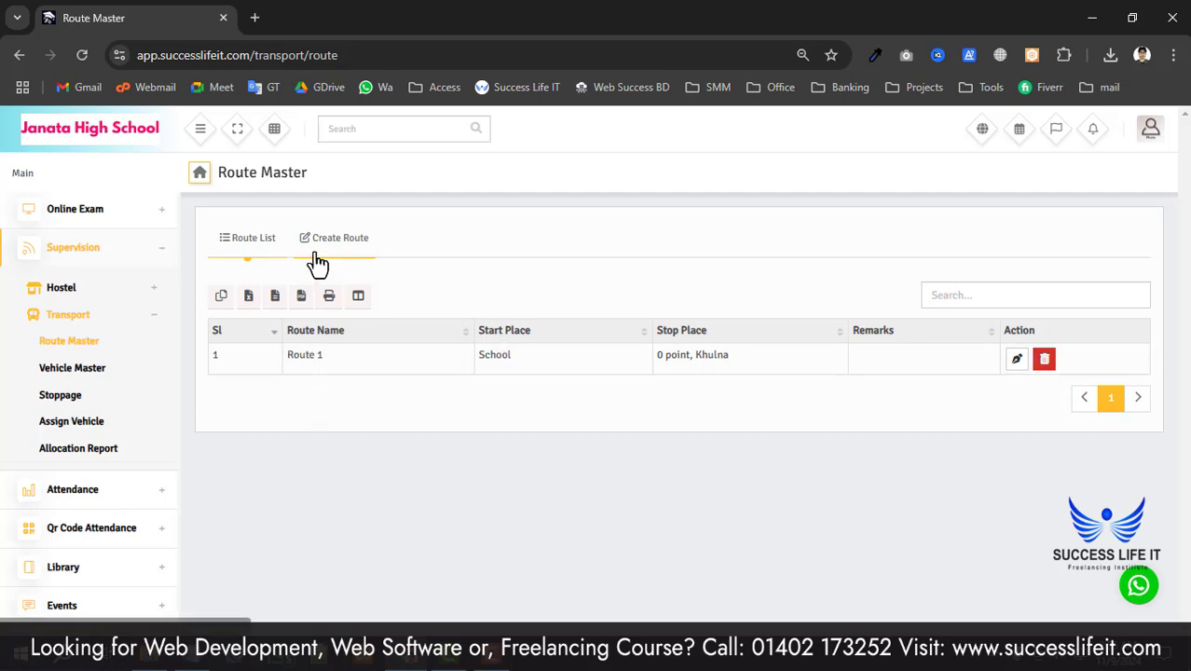
click(1015, 361)
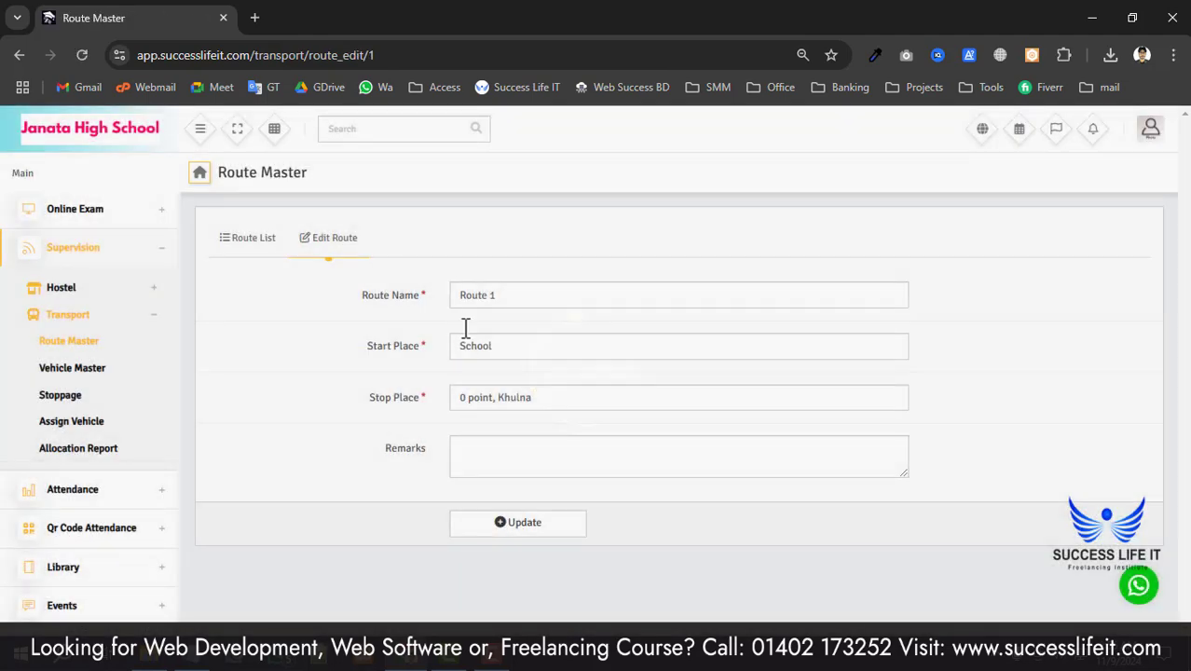
drag(518, 301, 434, 312)
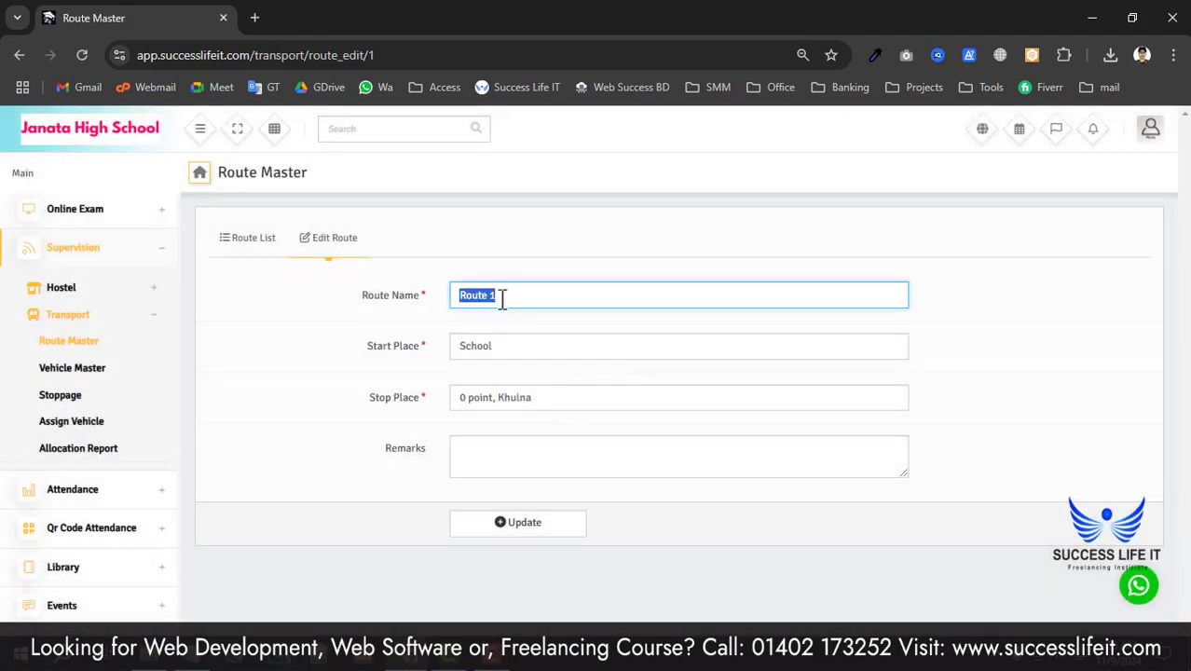
text(Morning)
click(510, 529)
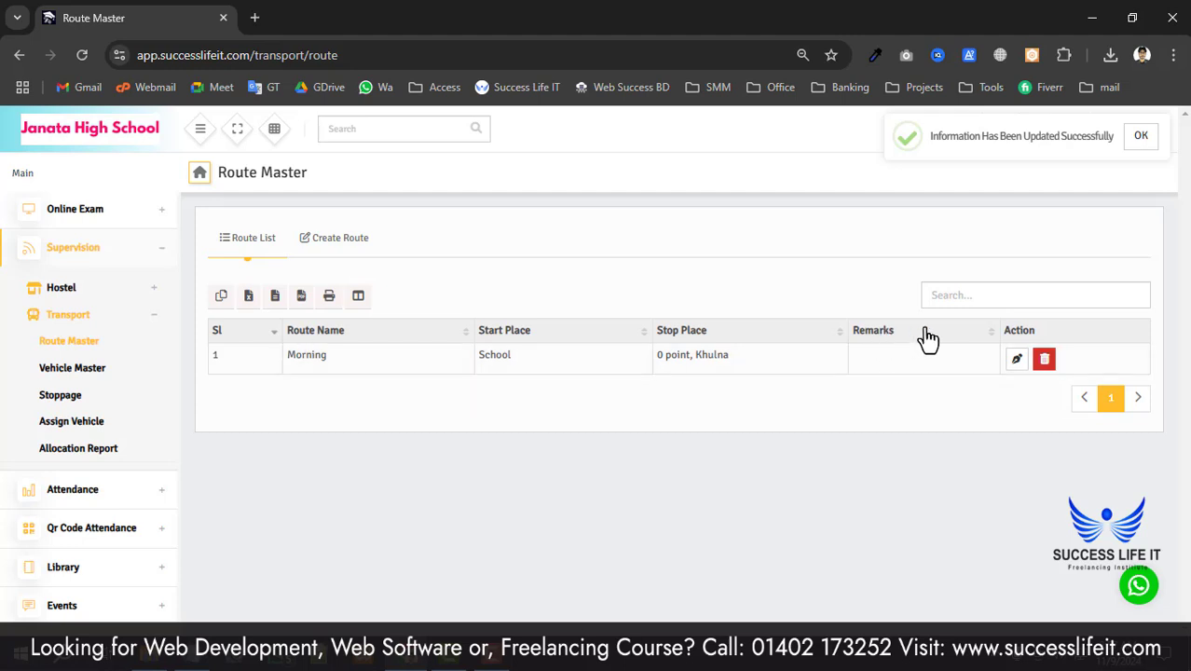
- Swap Morning's places to start at '0 point, Khulna' and stop at School, then update
click(1017, 361)
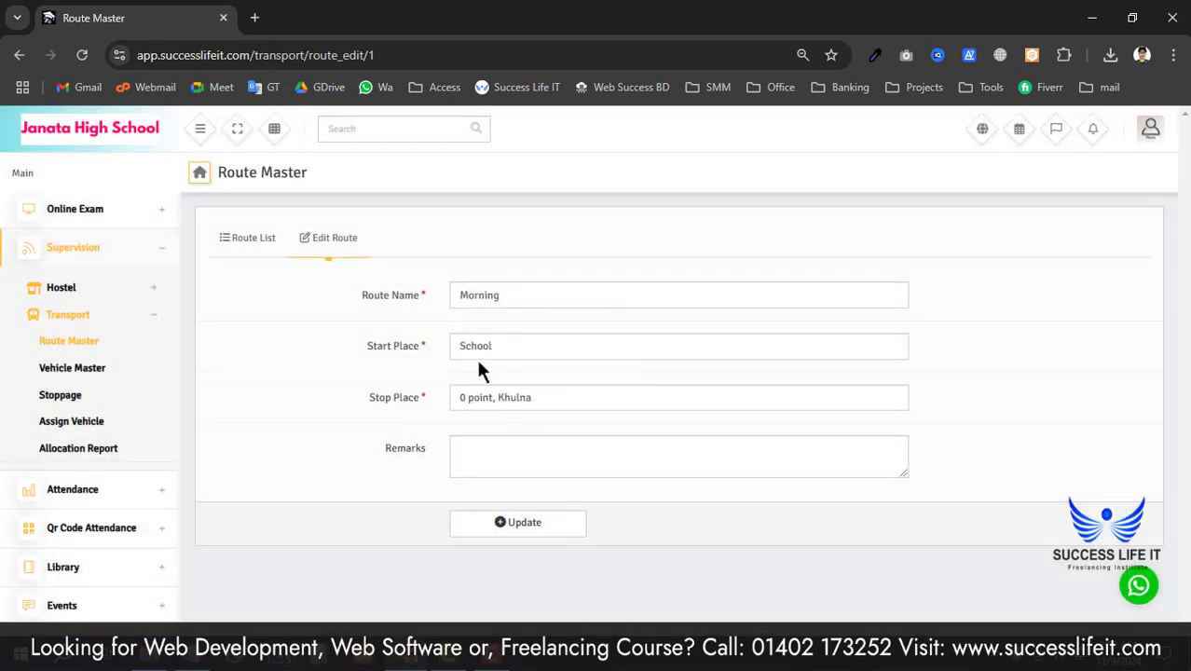
drag(514, 342, 450, 352)
drag(558, 400, 403, 403)
key(ctrl+c)
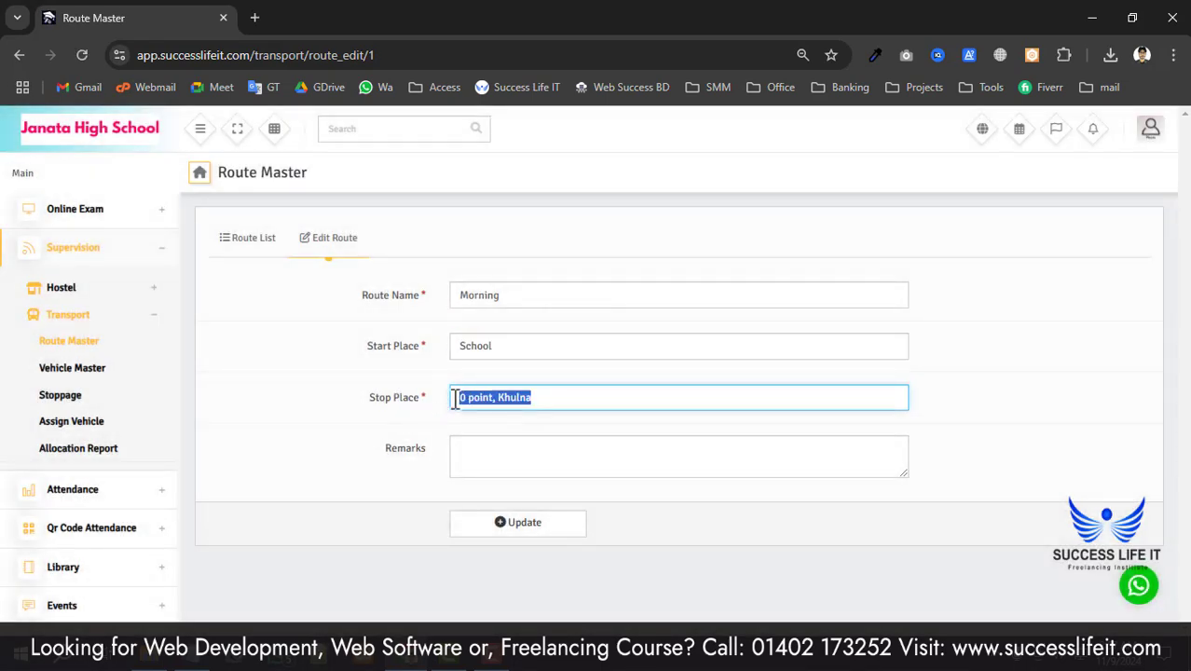
drag(506, 342, 455, 354)
double_click(456, 347)
key(ctrl+v)
drag(549, 399, 366, 401)
text(School)
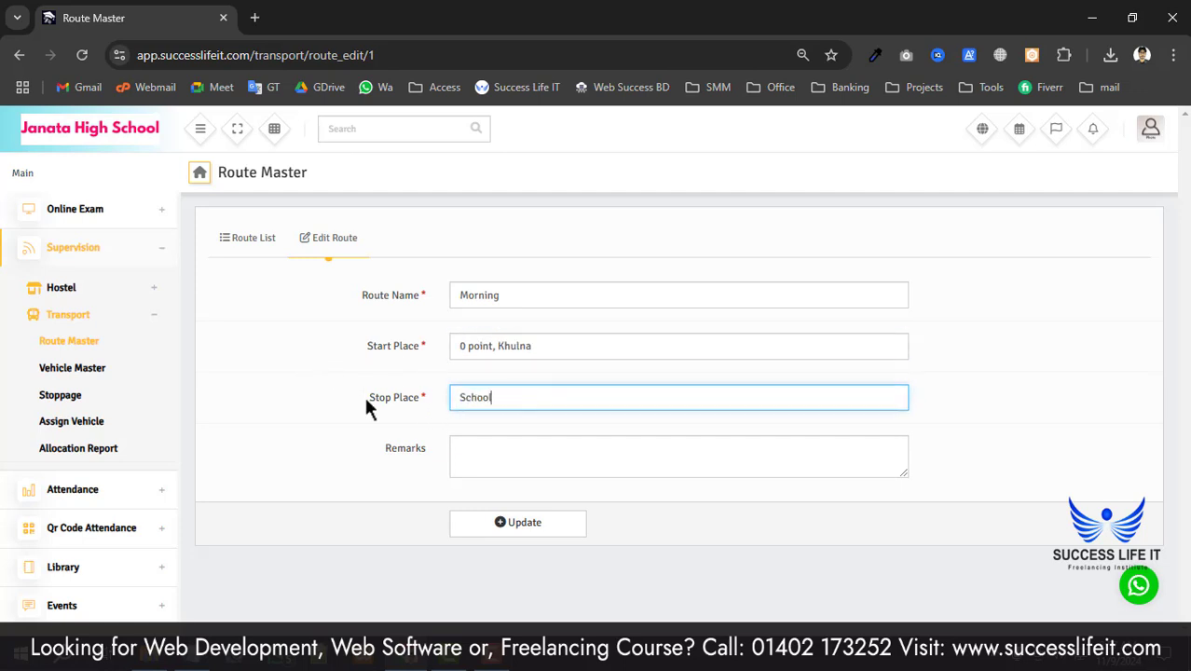
click(456, 347)
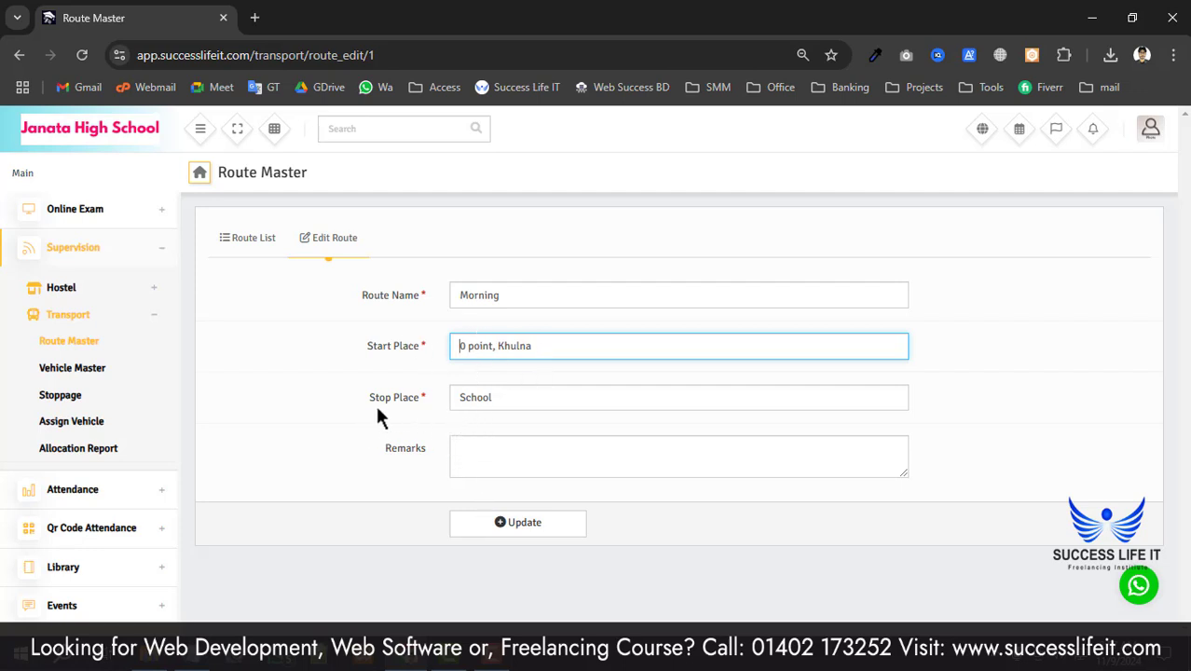
drag(390, 399, 422, 407)
click(519, 522)
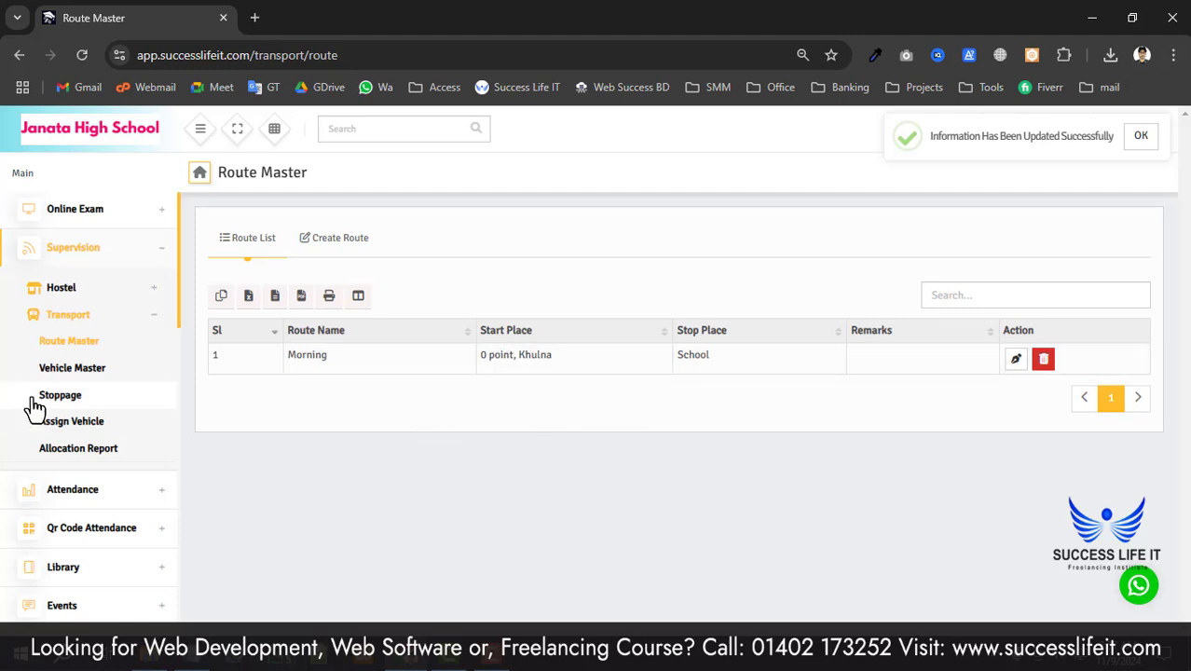
- Go to Vehicle Master and bring up the Create Vehicle form
click(86, 373)
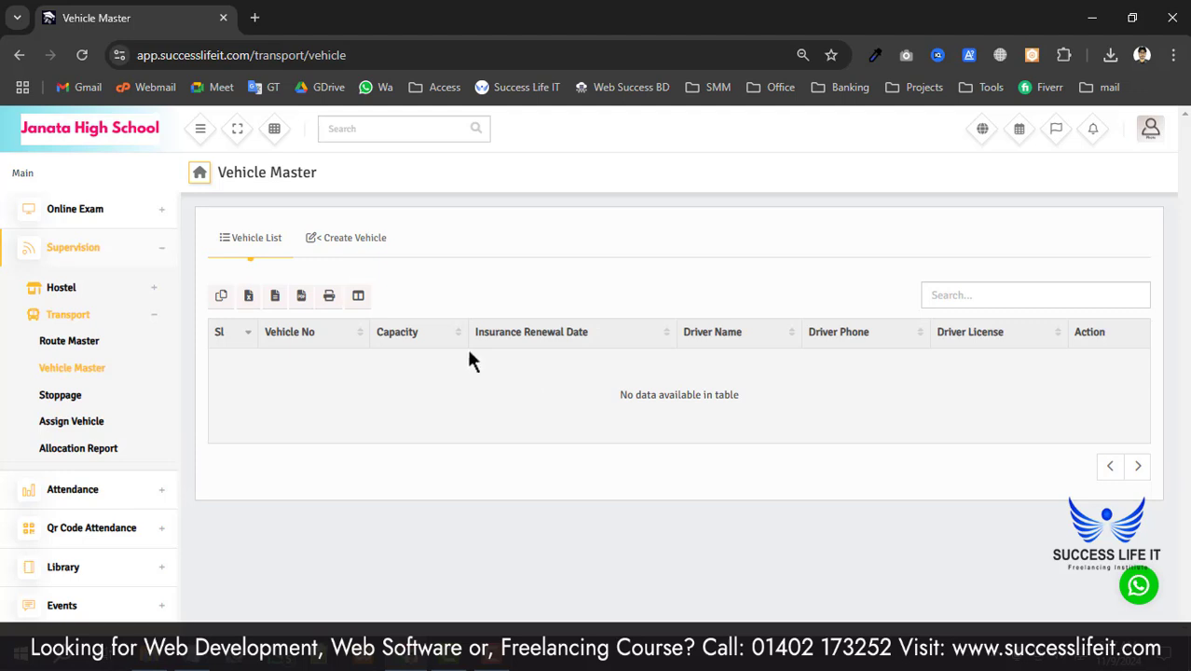
click(356, 243)
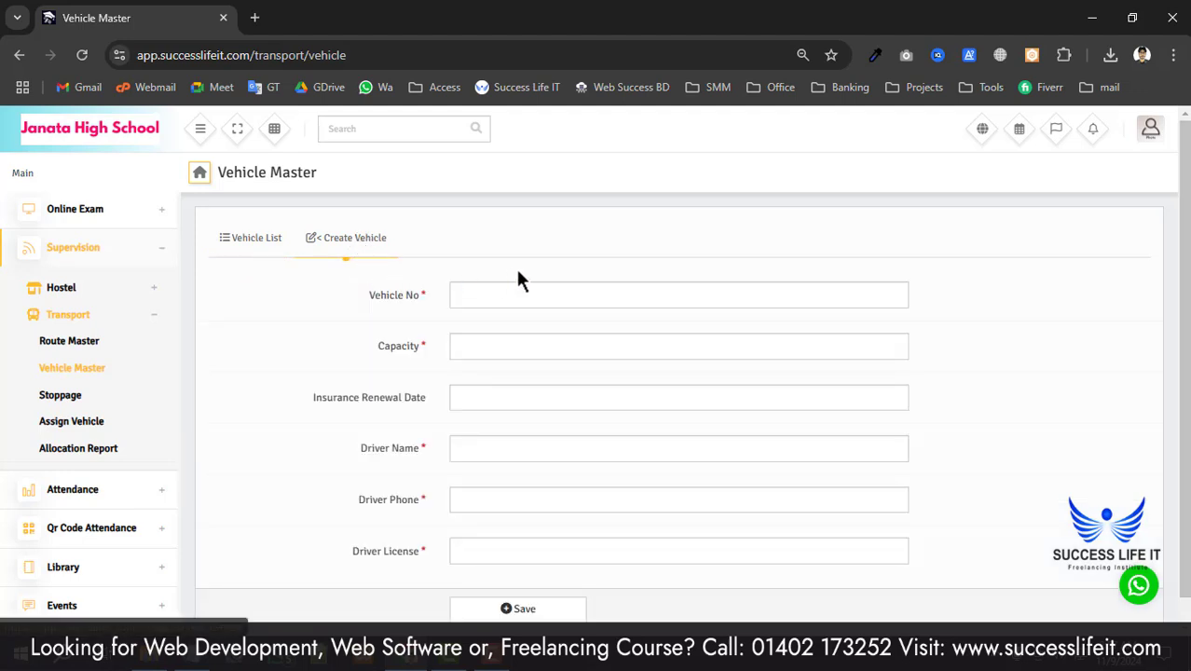
scroll(518, 418, down, 2)
scroll(526, 430, up, 2)
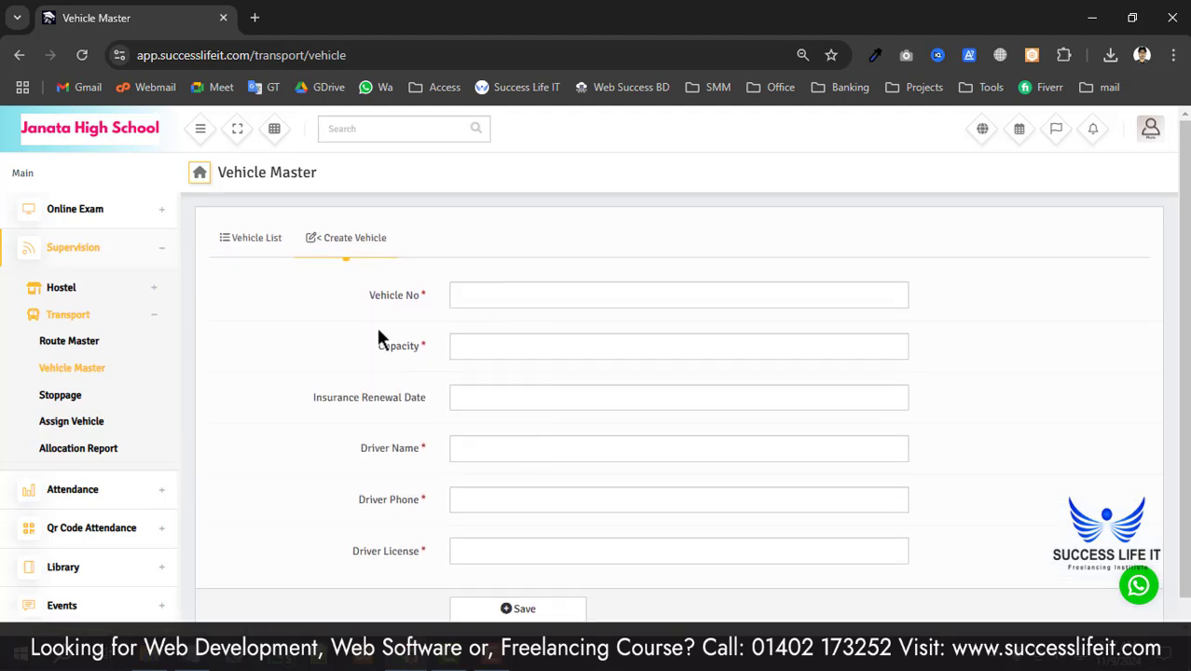
drag(390, 296, 428, 302)
click(592, 298)
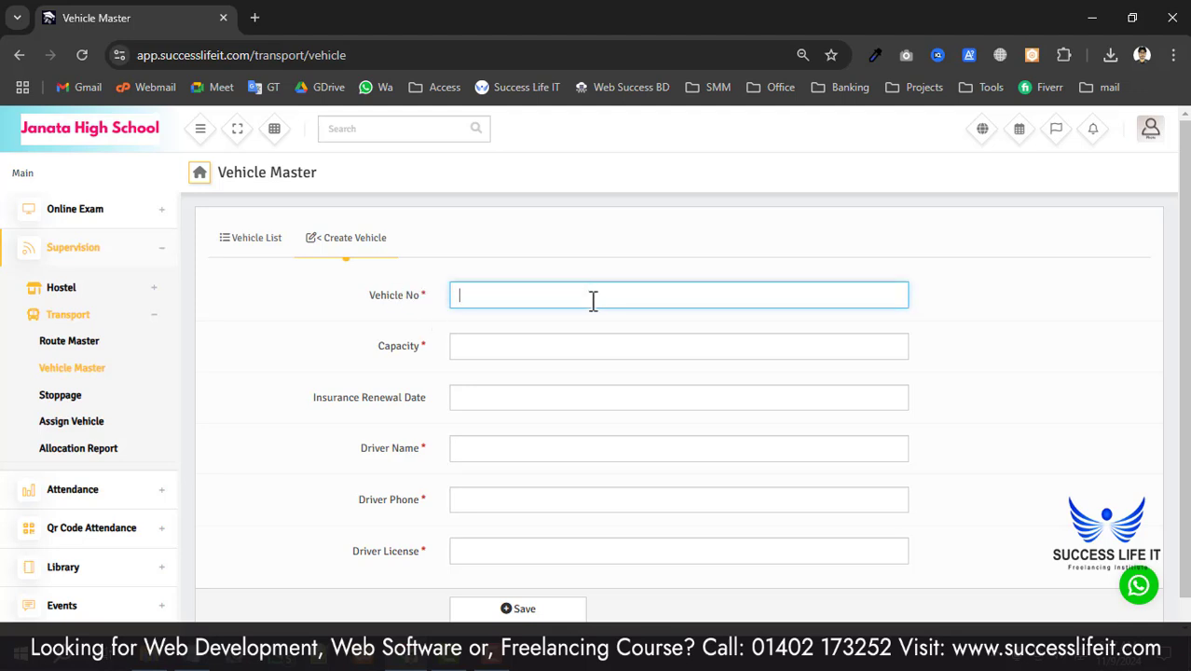
text(Ha 2653)
drag(514, 301, 403, 345)
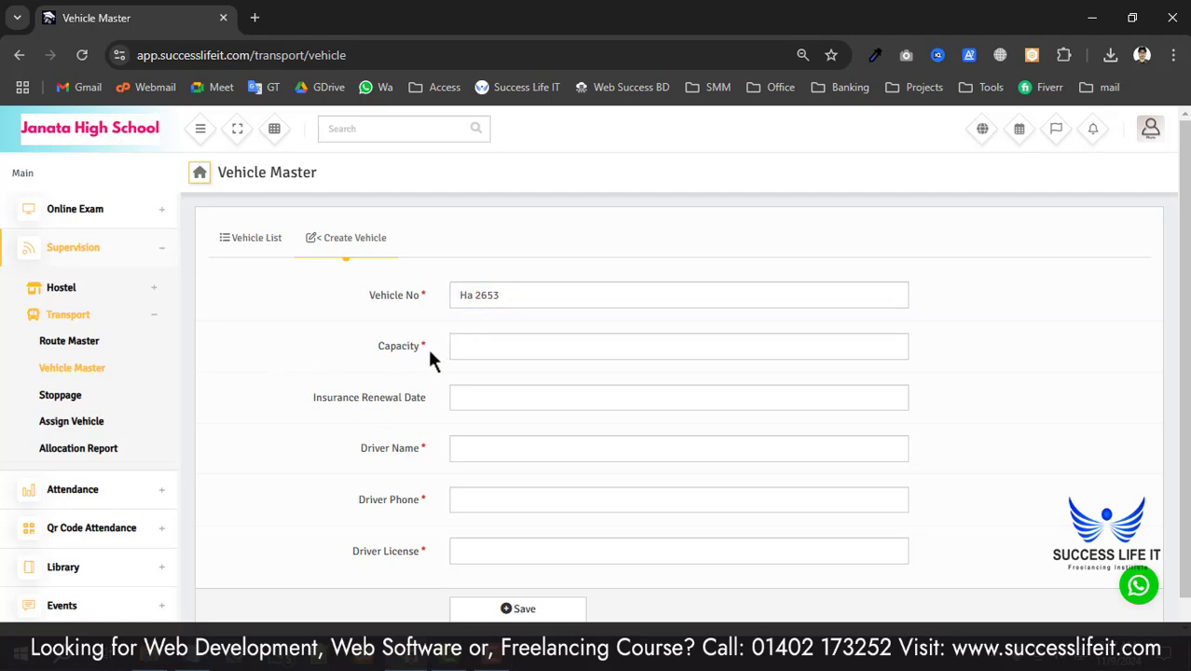
click(493, 346)
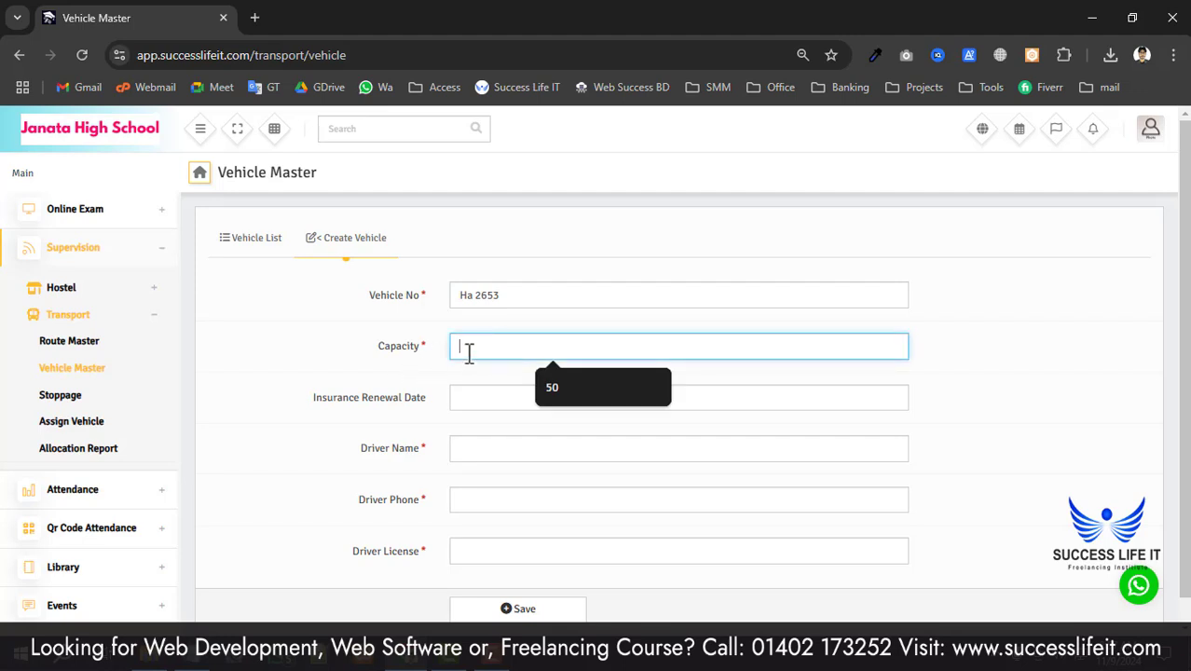
text(20)
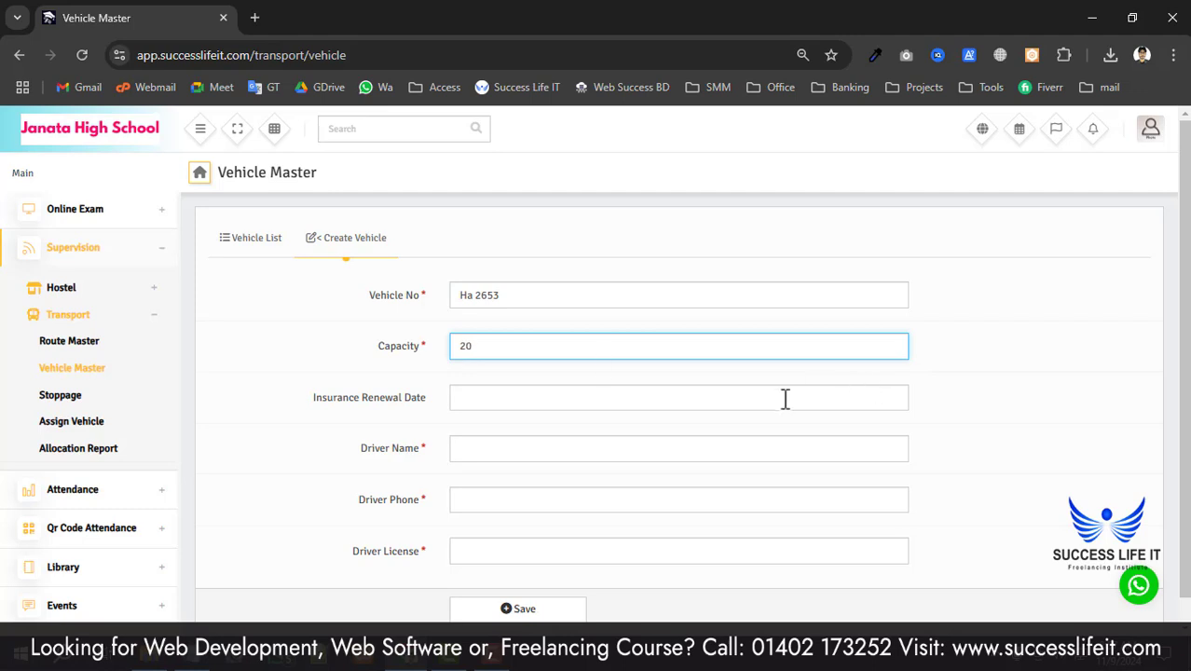
click(352, 419)
scroll(401, 383, down, 1)
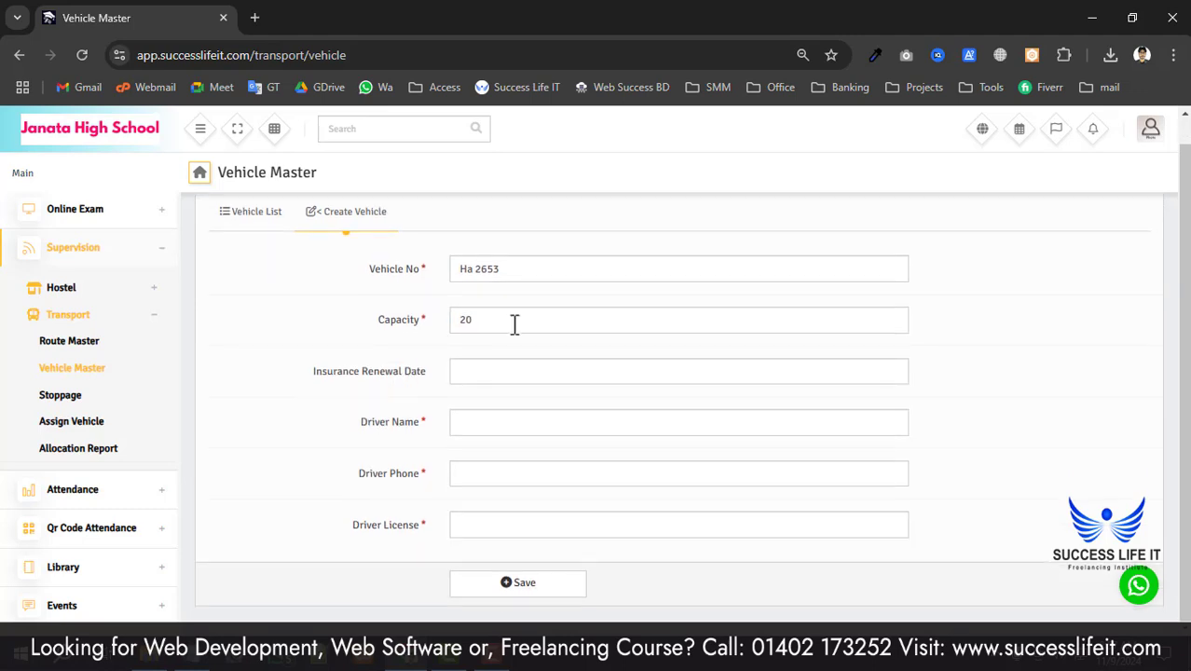
double_click(514, 325)
click(497, 325)
click(341, 399)
click(506, 379)
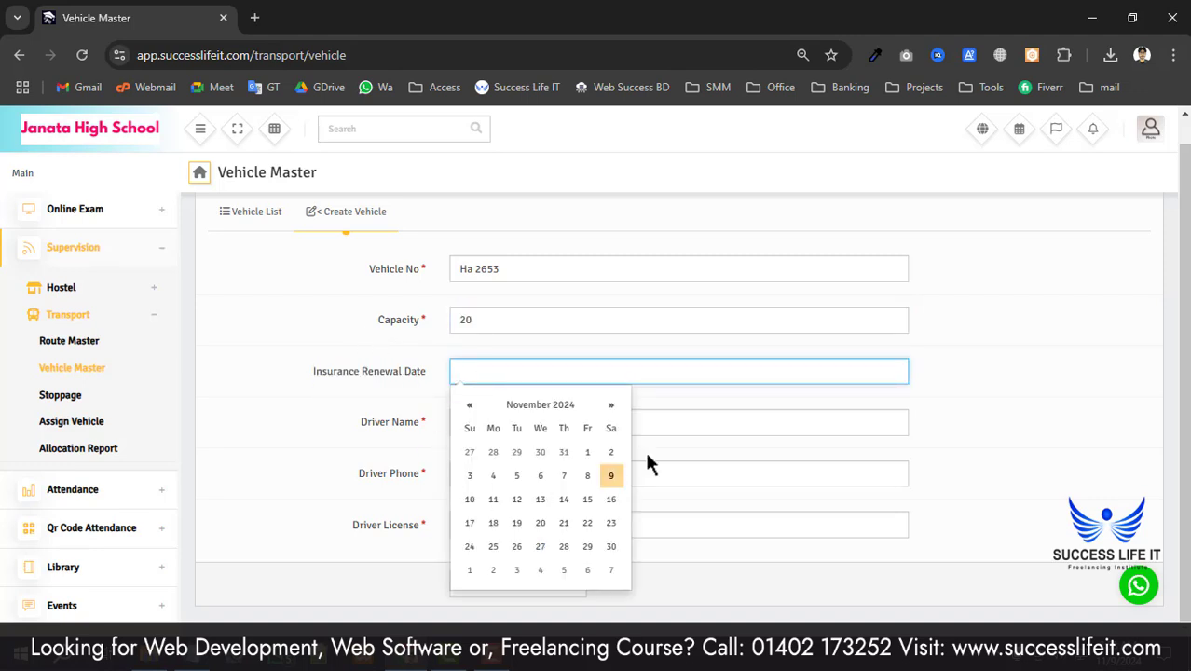
click(393, 400)
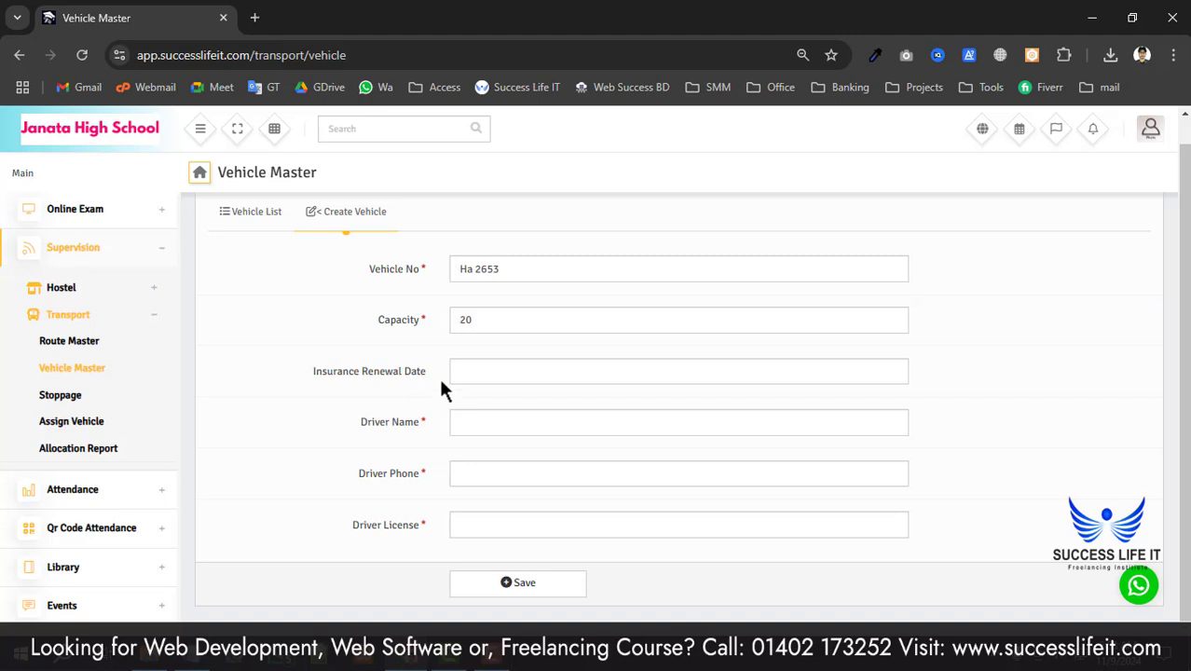
click(490, 377)
click(583, 395)
- Fill in the driver's name, phone number and licence number, then save the vehicle
click(486, 421)
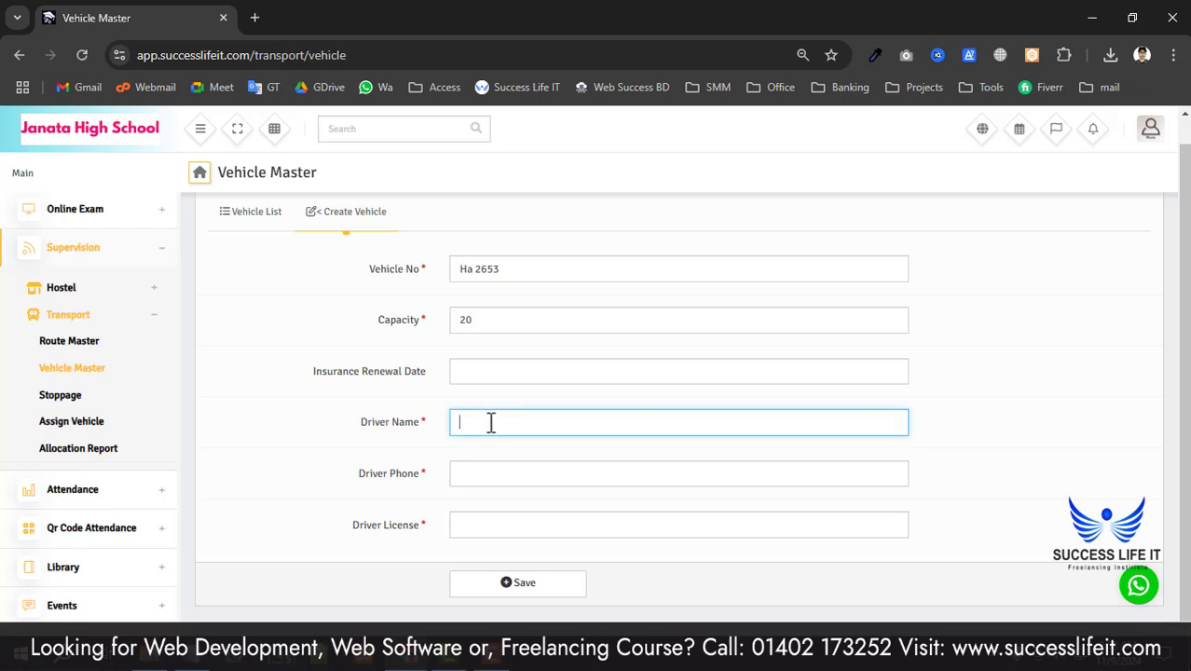
click(486, 482)
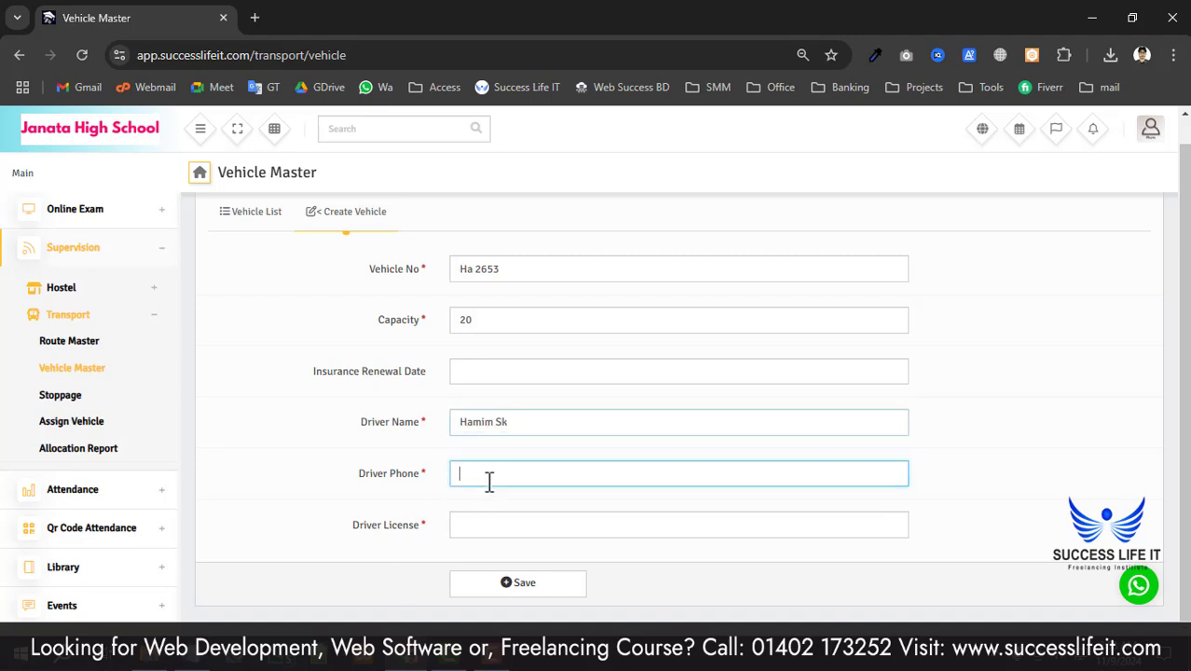
click(473, 533)
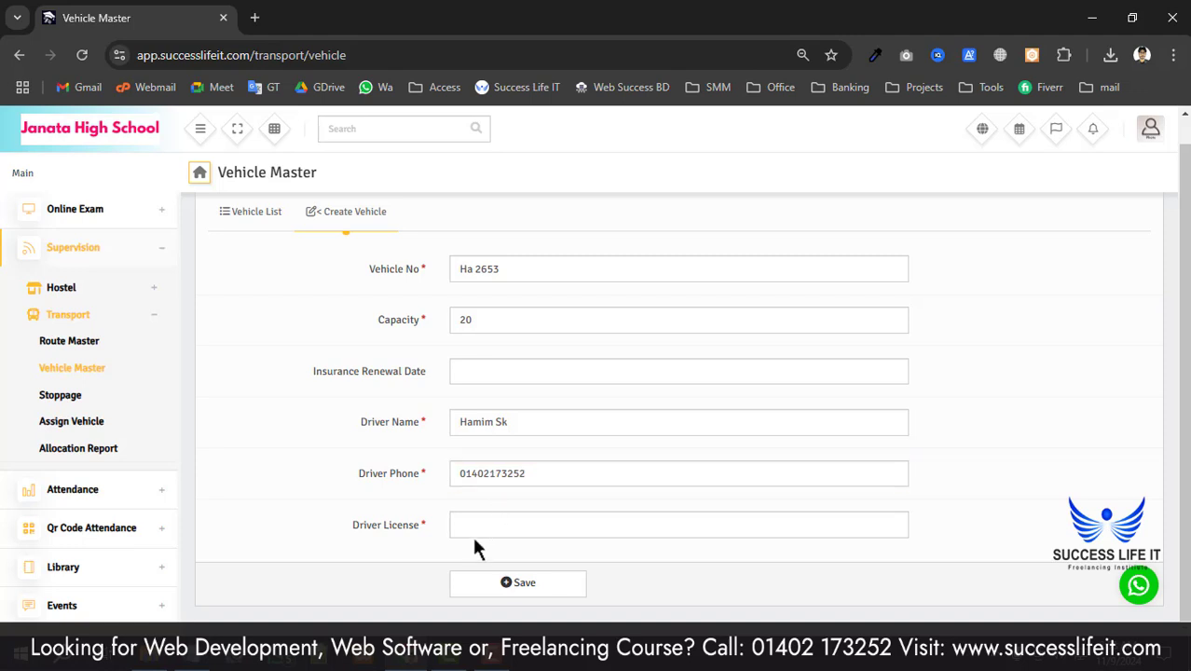
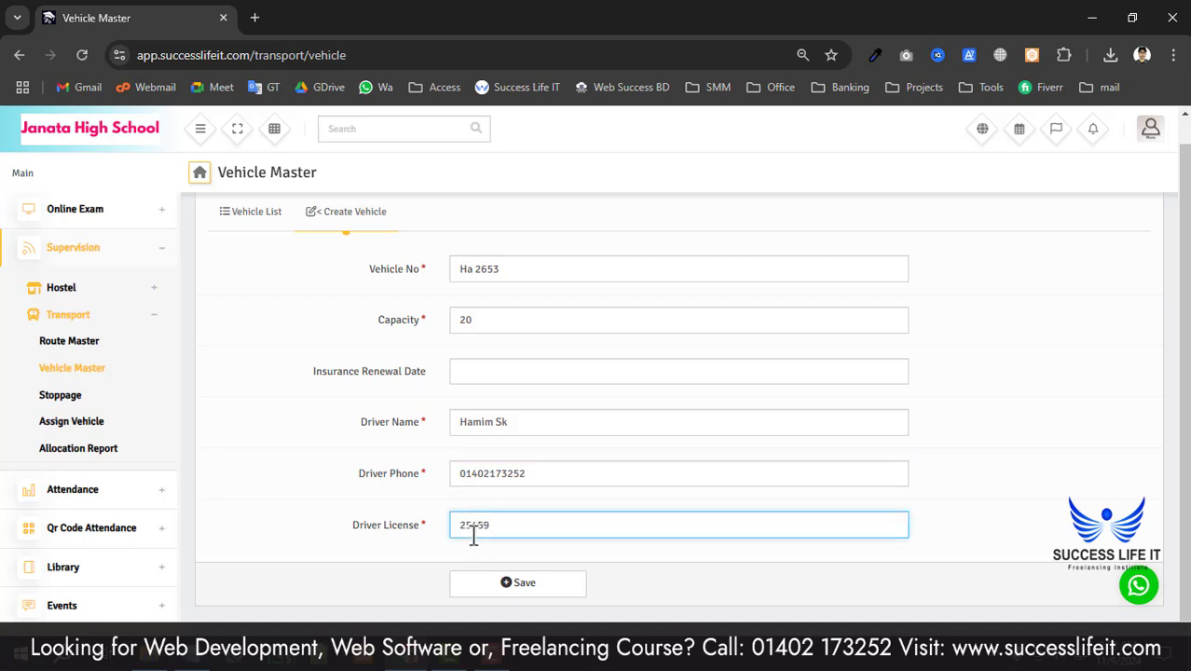
scroll(455, 550, up, 1)
scroll(388, 333, down, 1)
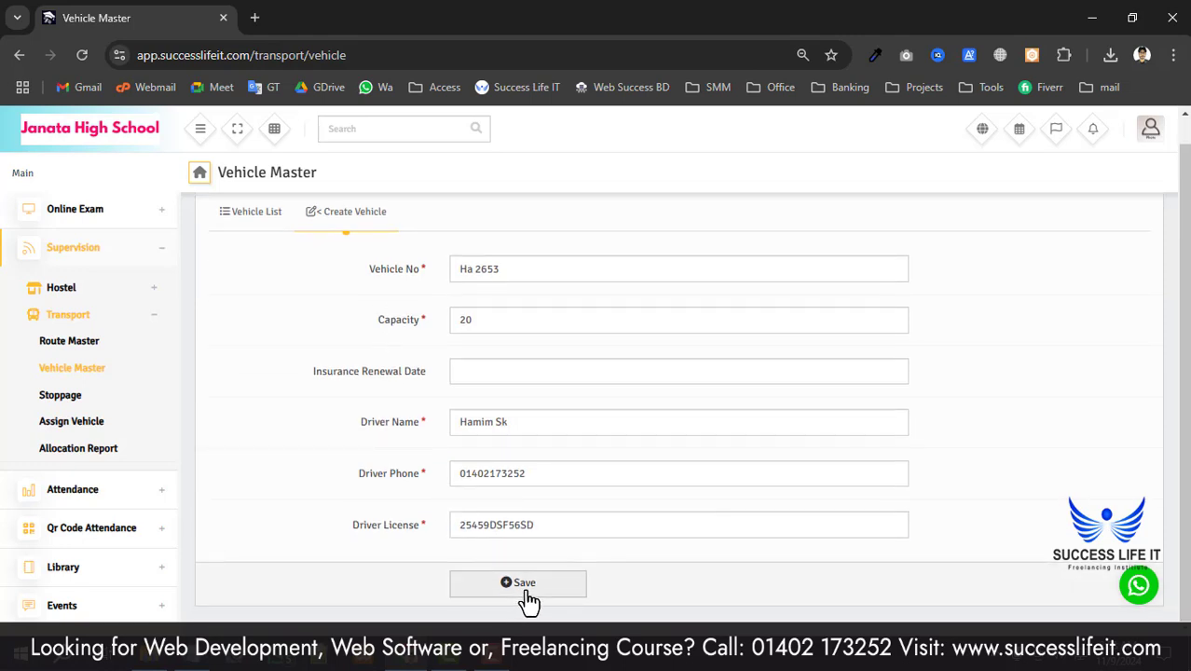
click(524, 585)
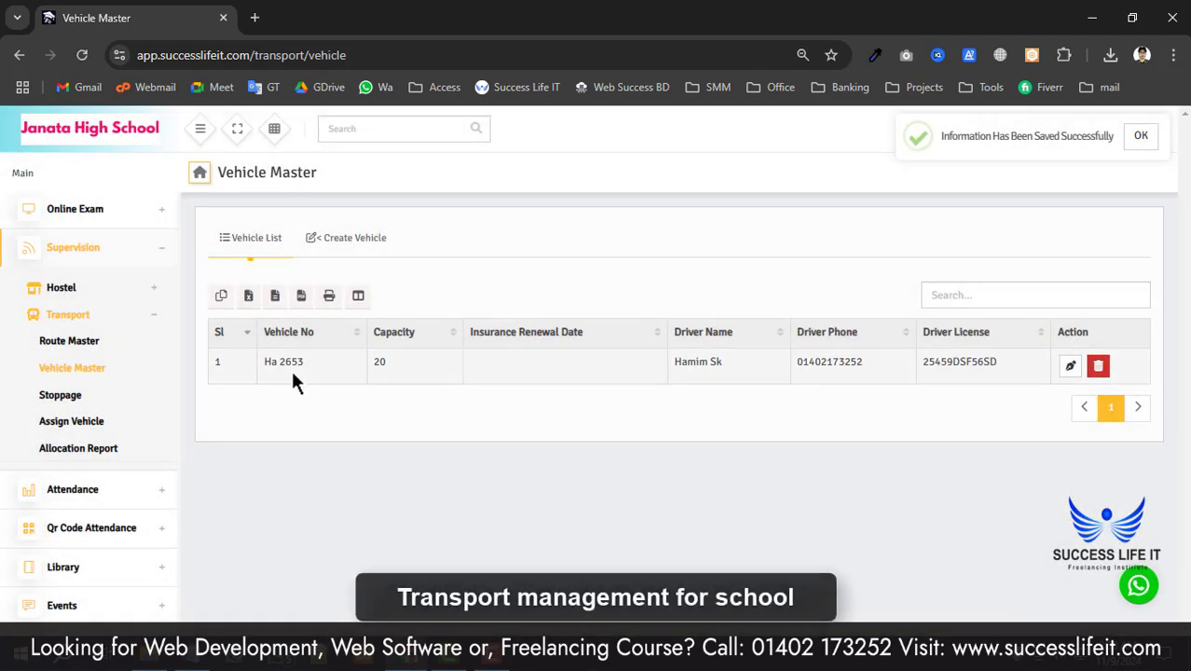
- Check the saved vehicle's number, driver name, phone and licence in the list
drag(264, 362, 327, 367)
click(295, 418)
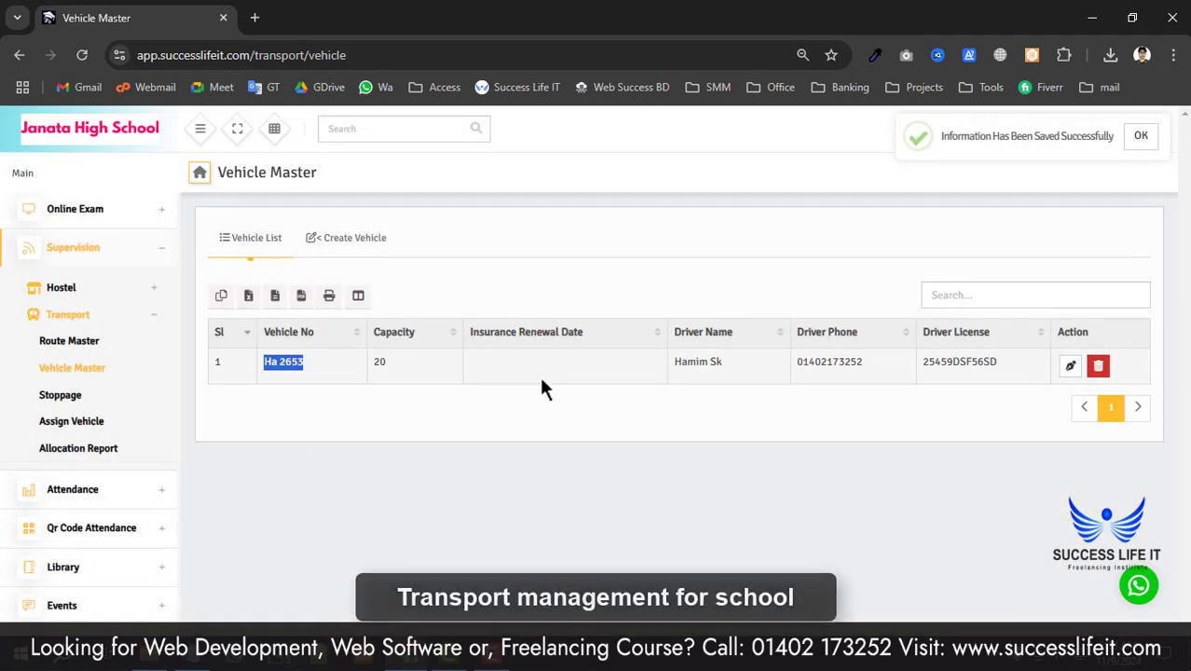
double_click(692, 362)
click(797, 399)
drag(824, 364, 979, 357)
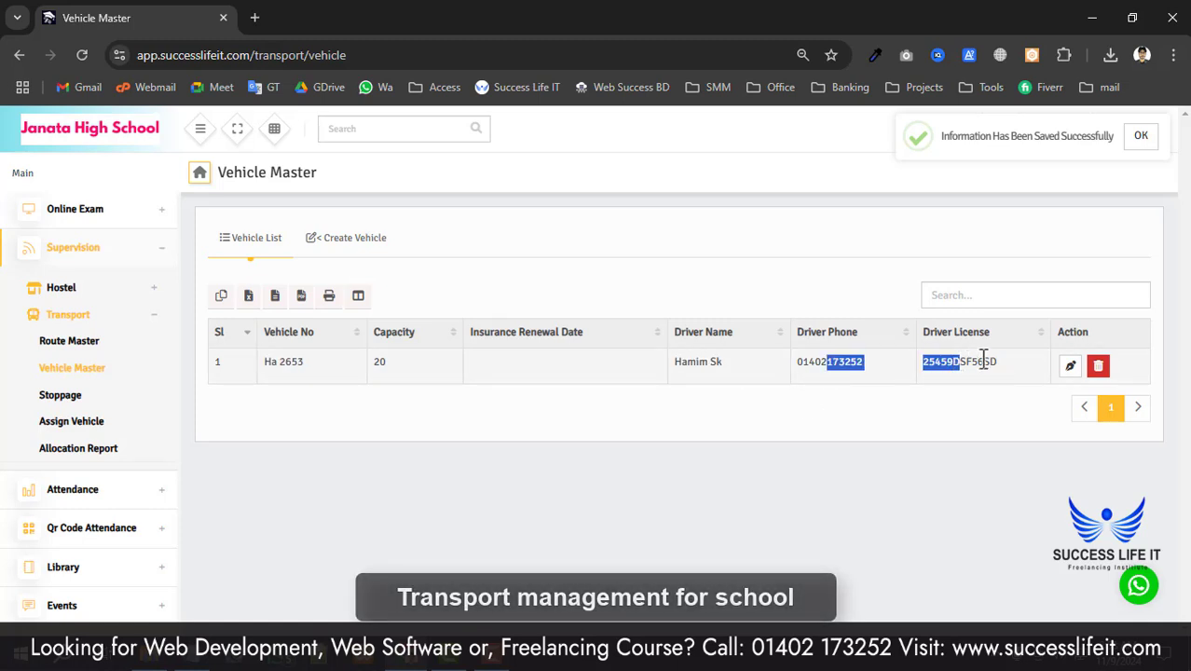
click(1007, 359)
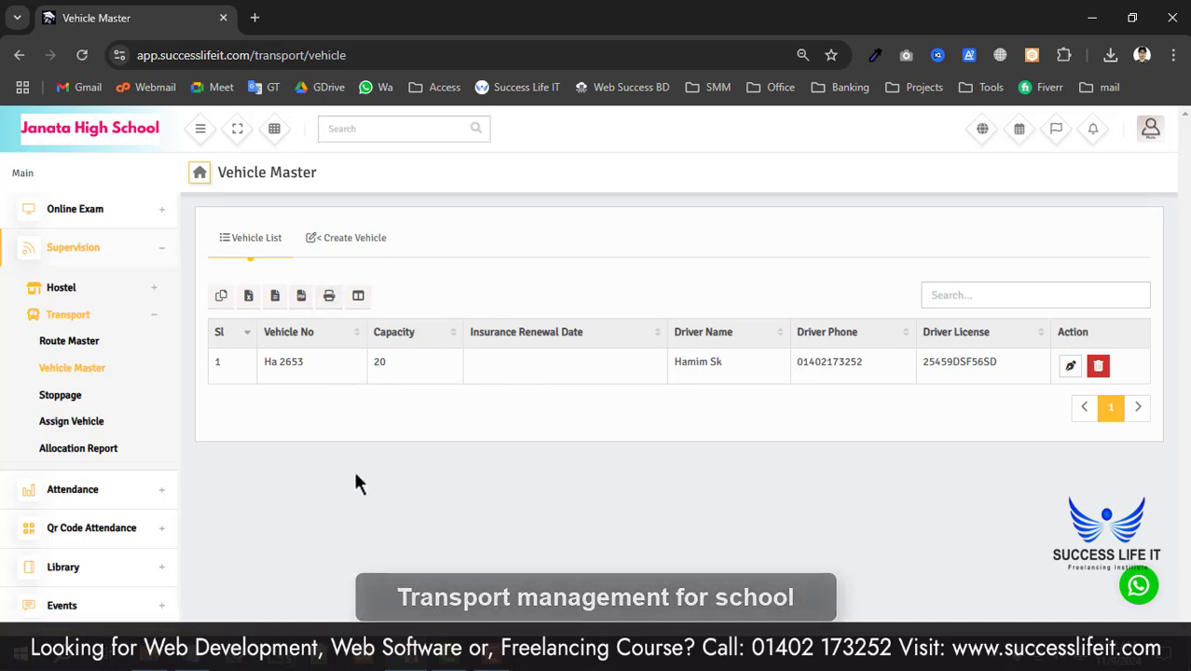
- Bring up Create Stoppage and enter the stoppage name '0 Point, Khulna'
click(73, 399)
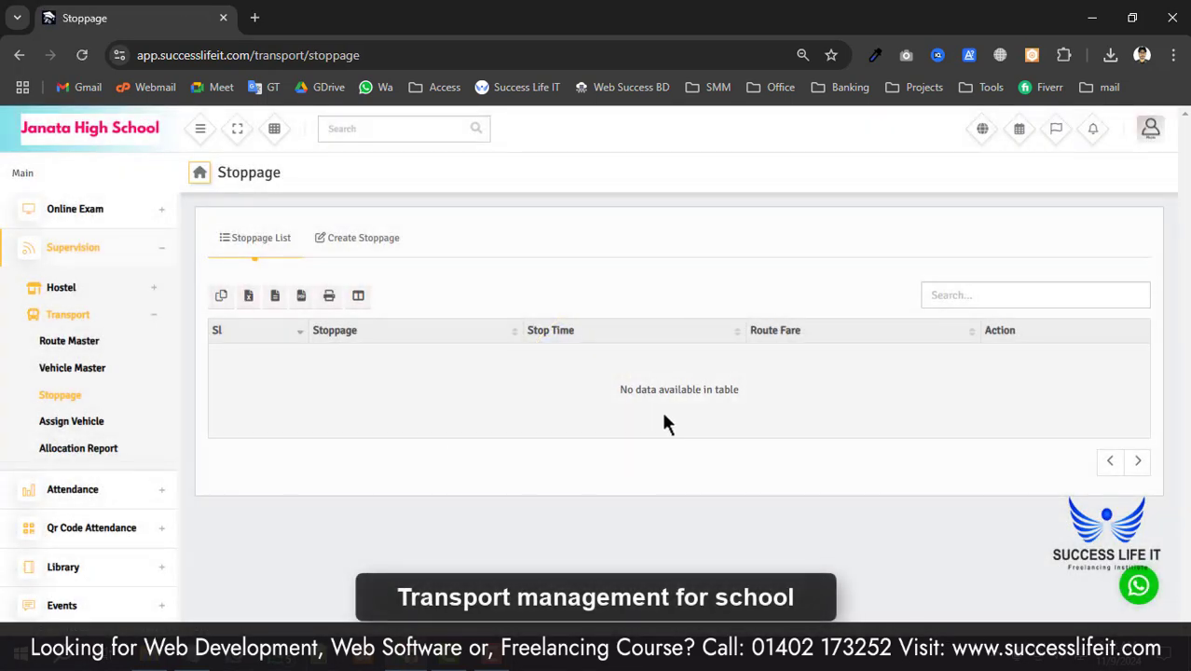
drag(716, 393, 370, 429)
click(358, 244)
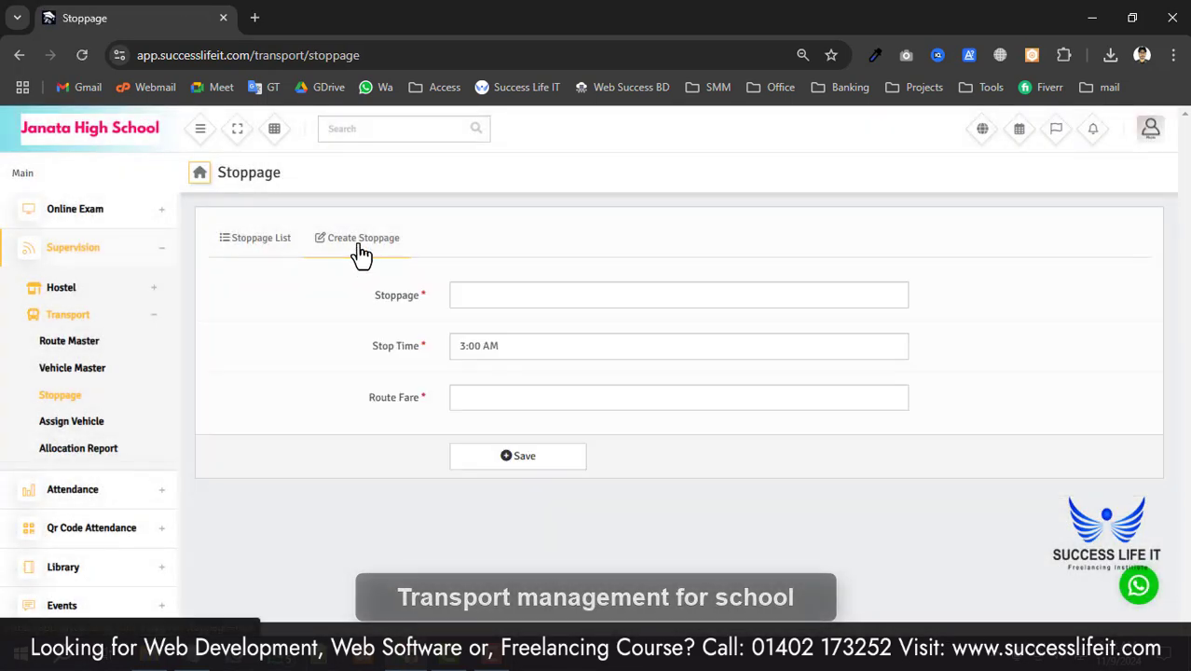
click(552, 296)
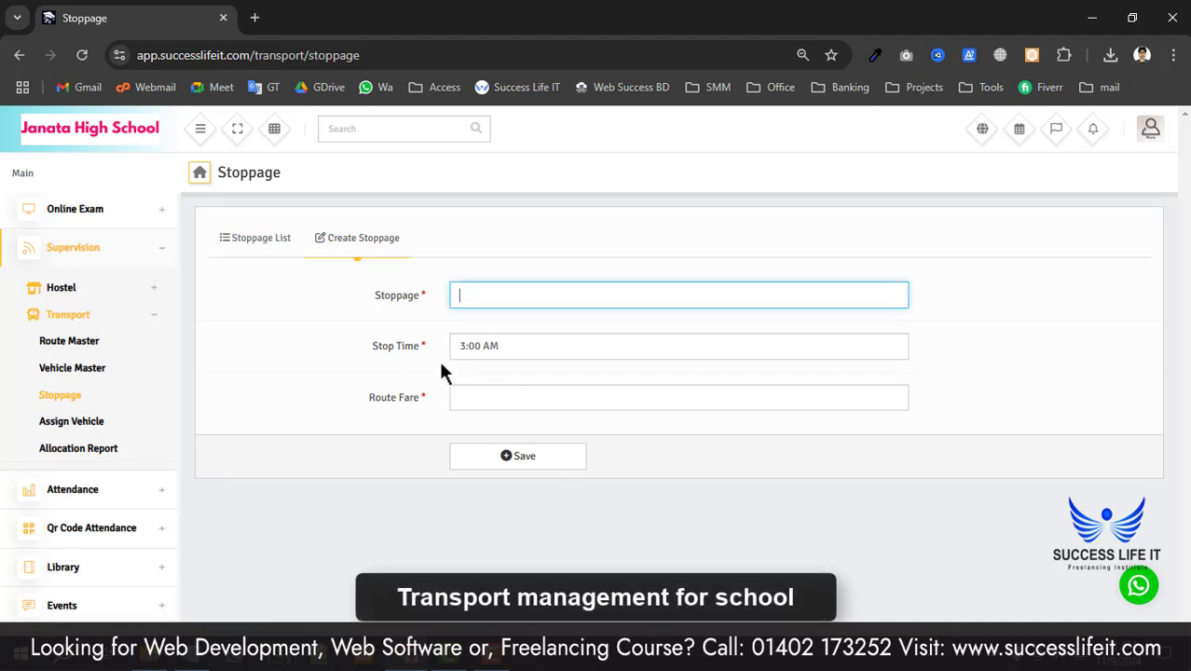
click(474, 399)
click(395, 397)
click(466, 295)
text(Point)
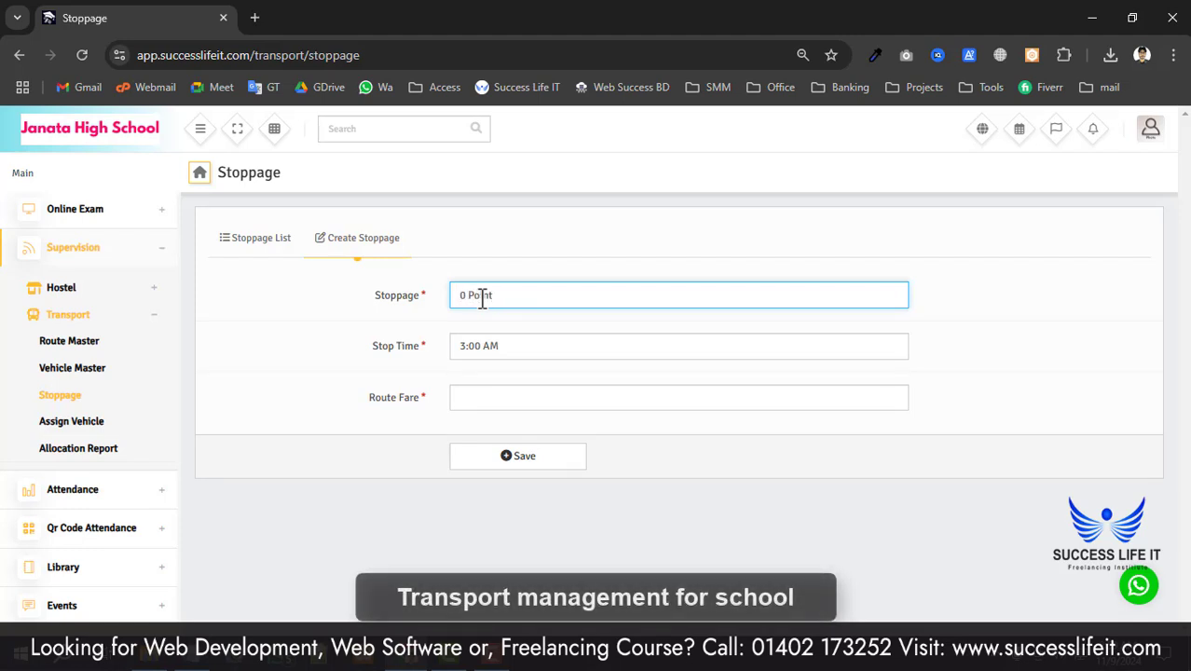
text(, Khulna)
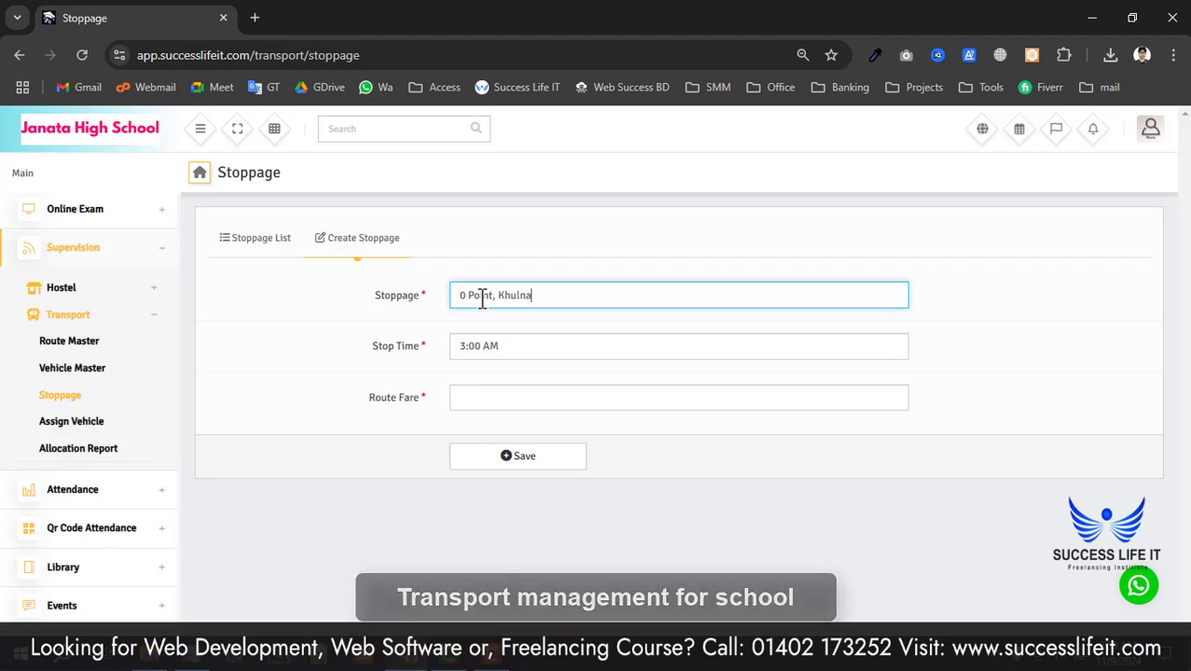
- Set the stop time to 9:00 AM
click(454, 345)
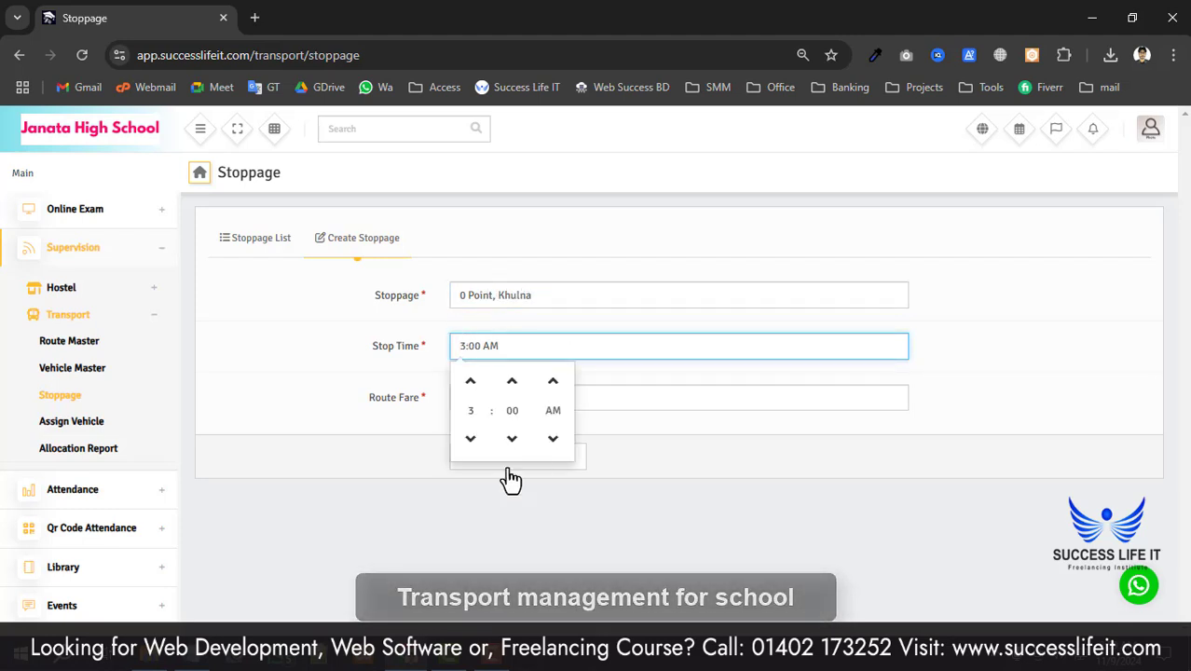
click(471, 384)
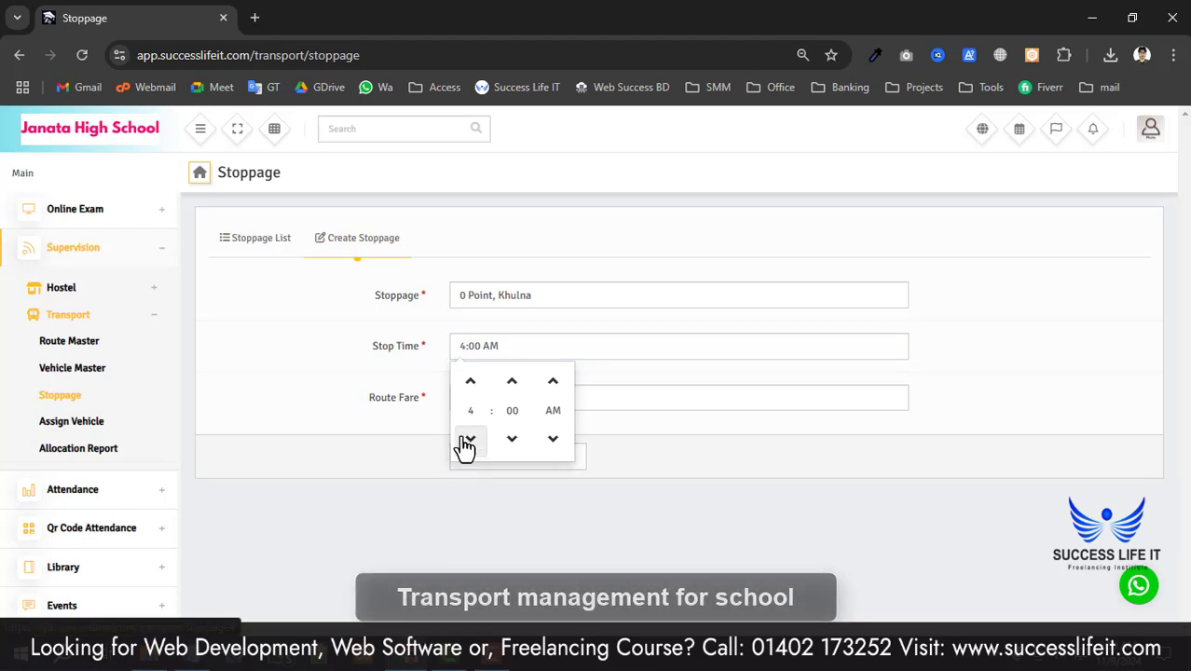
click(472, 382)
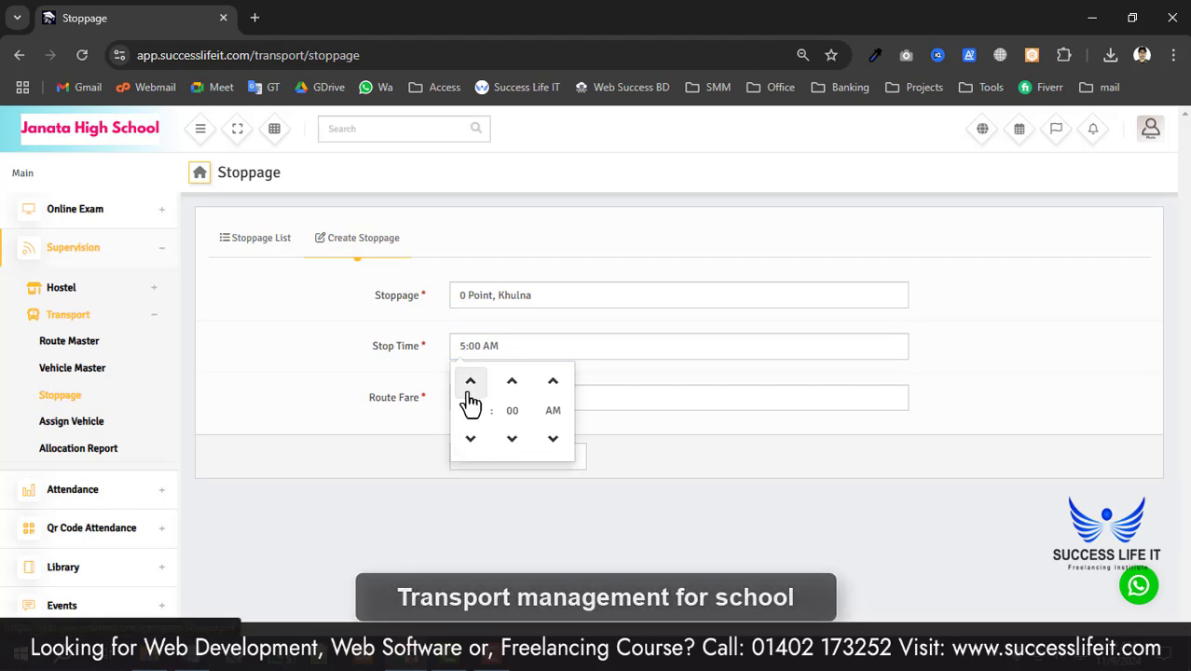
click(472, 439)
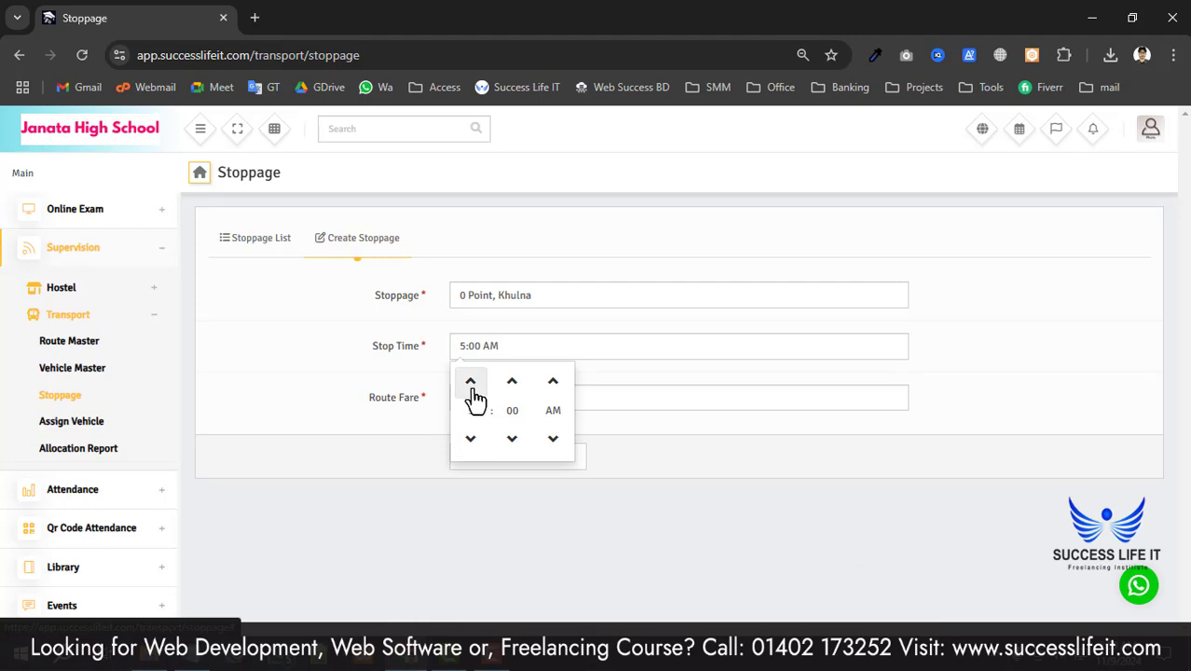
click(472, 384)
click(624, 421)
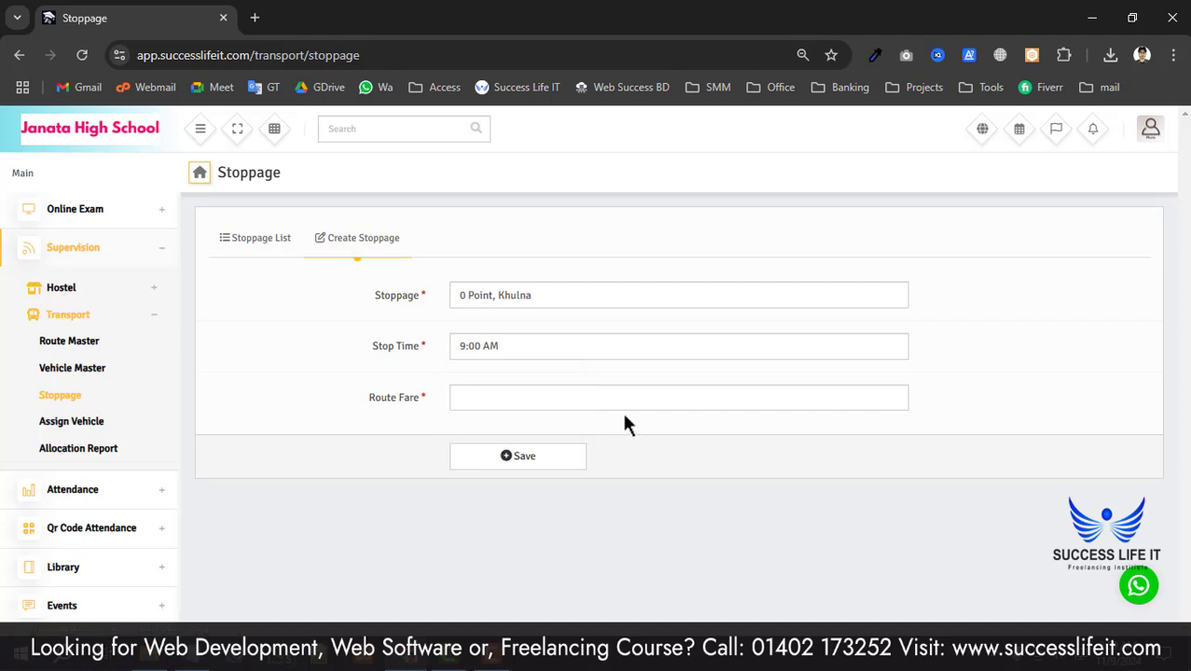
- Enter route fare 100, save the stoppage, and check the fare in the list
click(505, 391)
drag(363, 415, 452, 405)
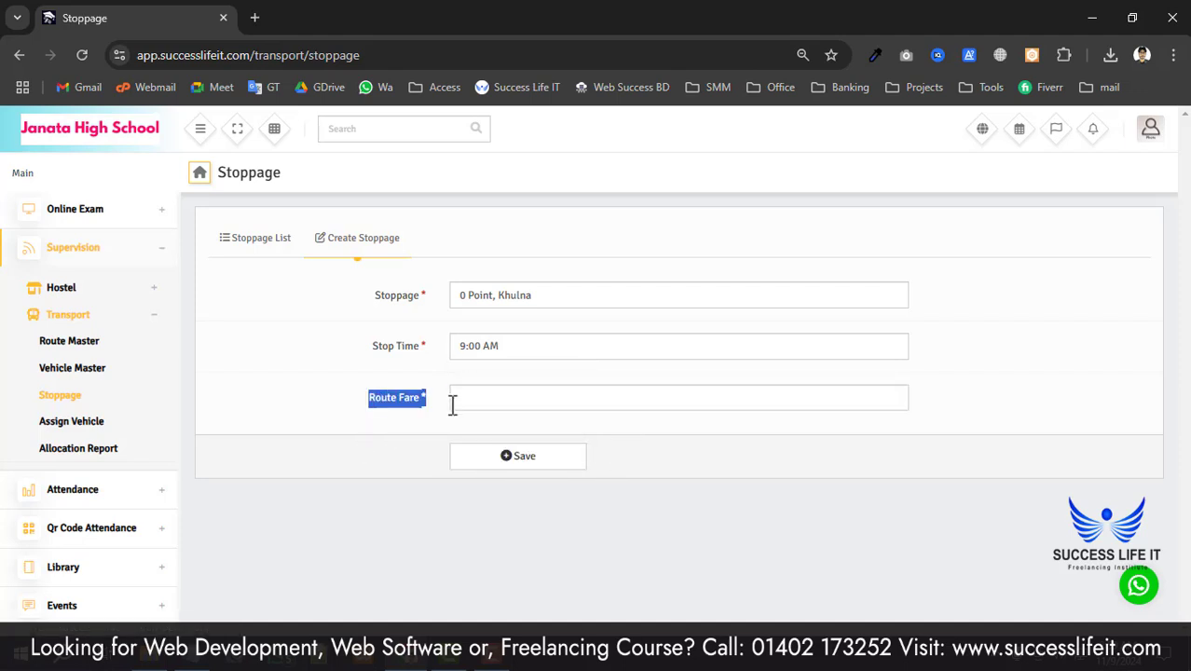
click(541, 406)
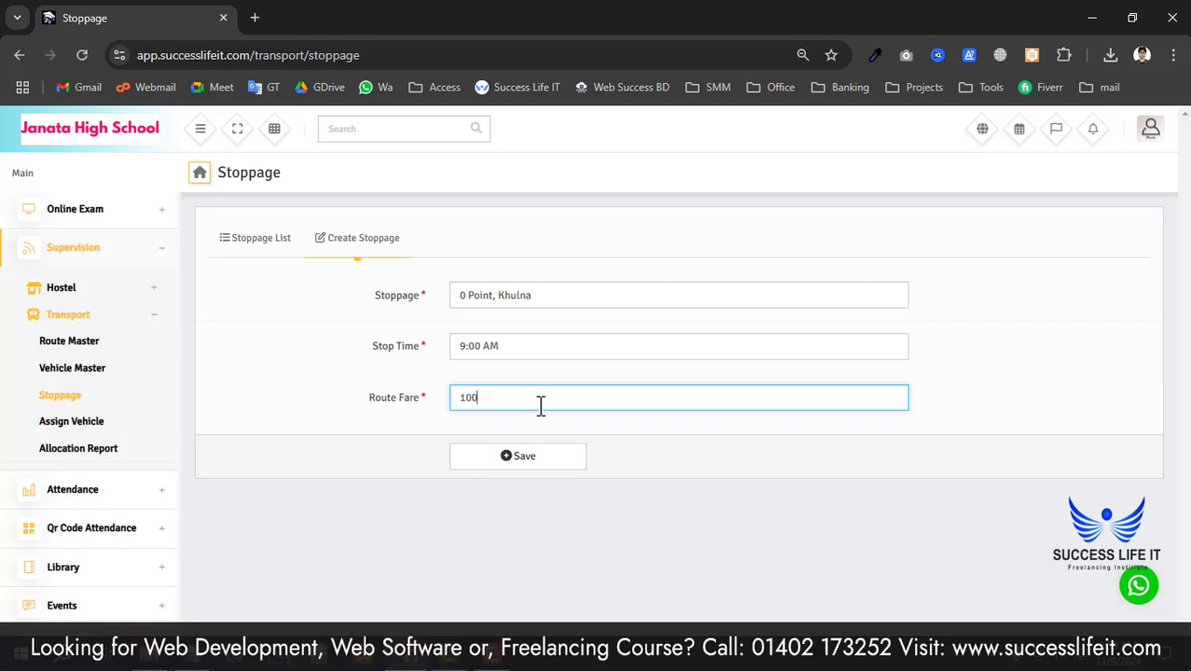
text(100)
click(522, 458)
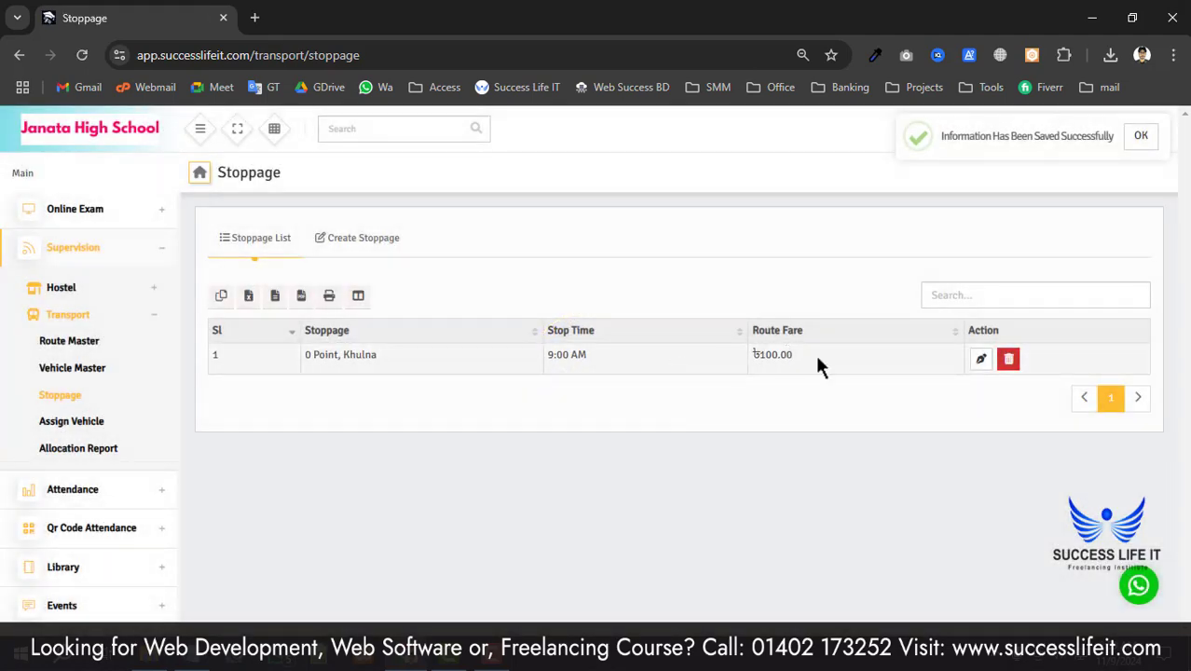
drag(817, 356, 743, 358)
click(816, 370)
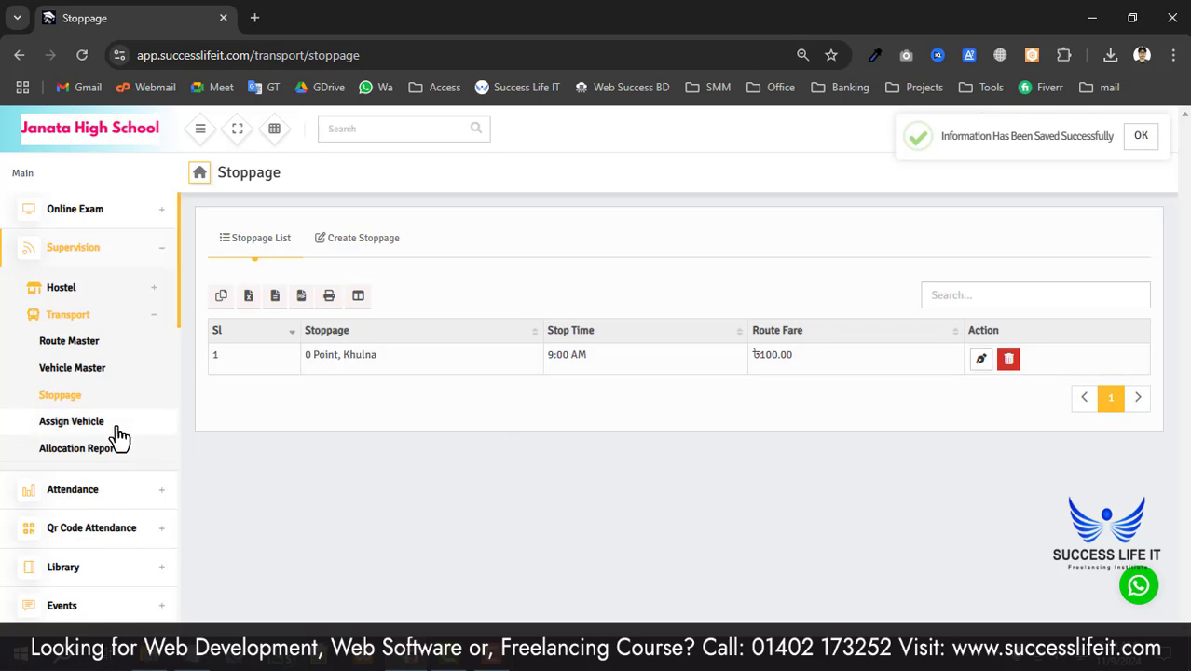
- Assign vehicle Ha 2653 to route Morning at stoppage '0 Point, Khulna' and save
click(74, 424)
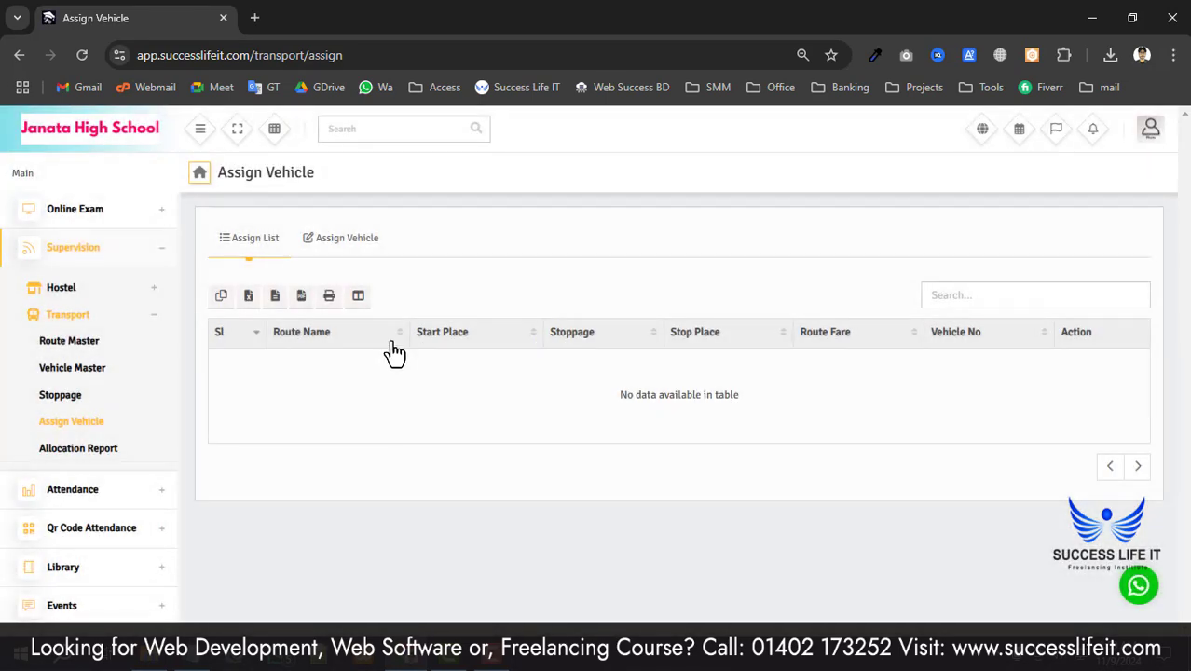
click(345, 244)
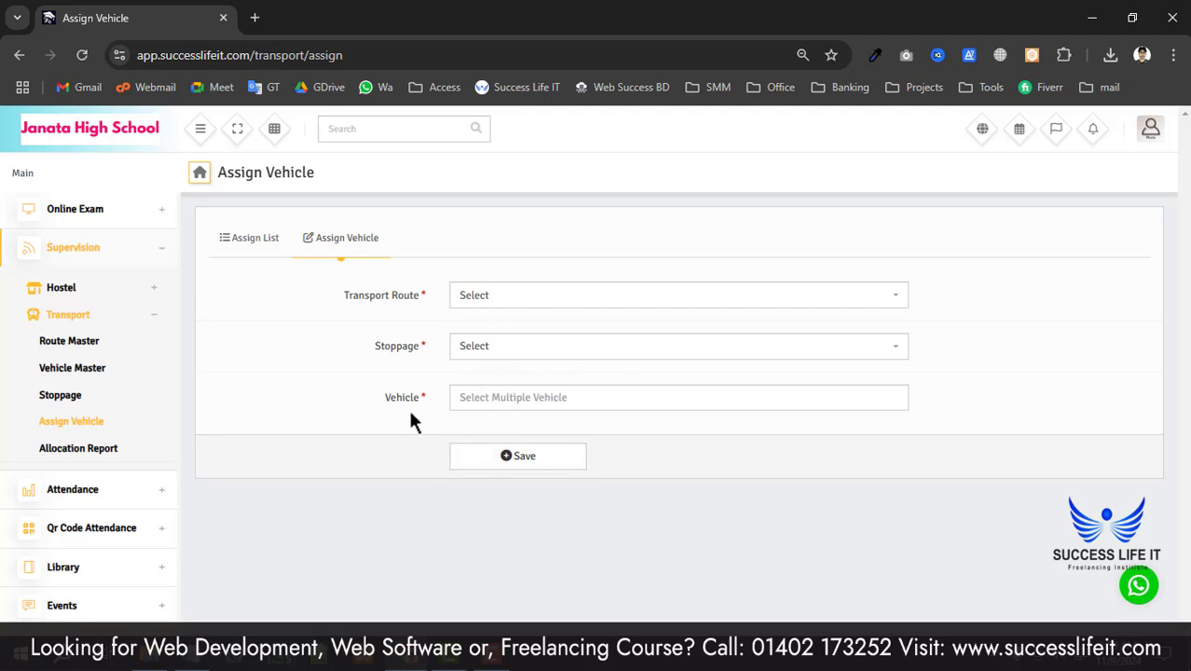
click(546, 296)
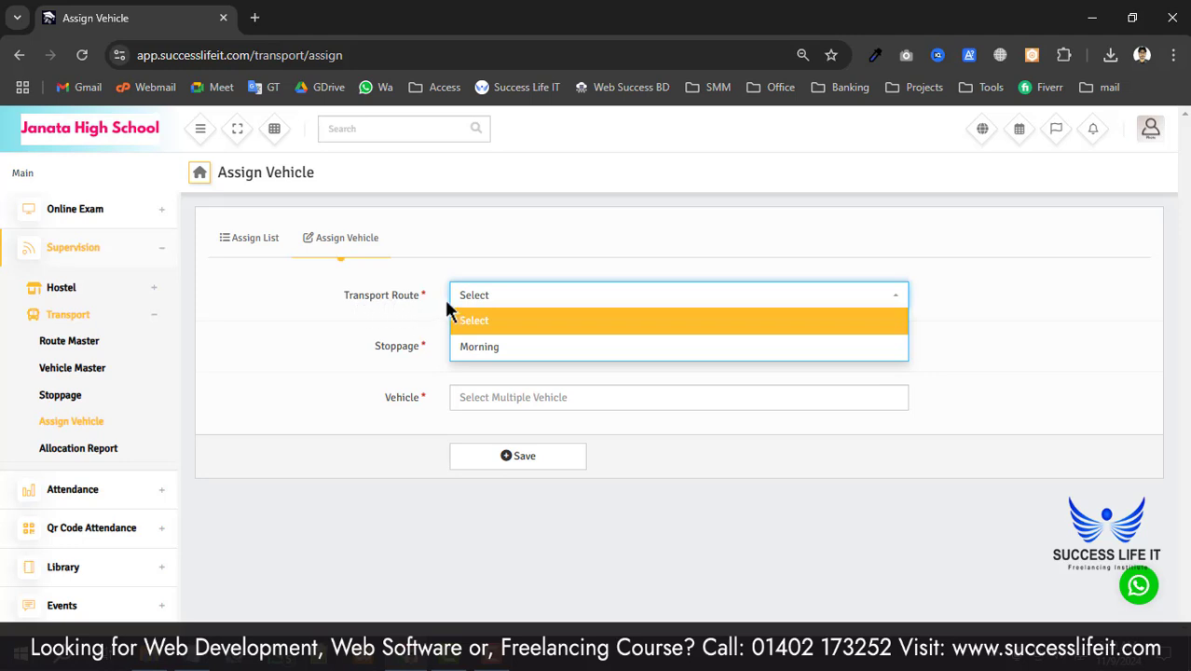
click(511, 347)
click(515, 347)
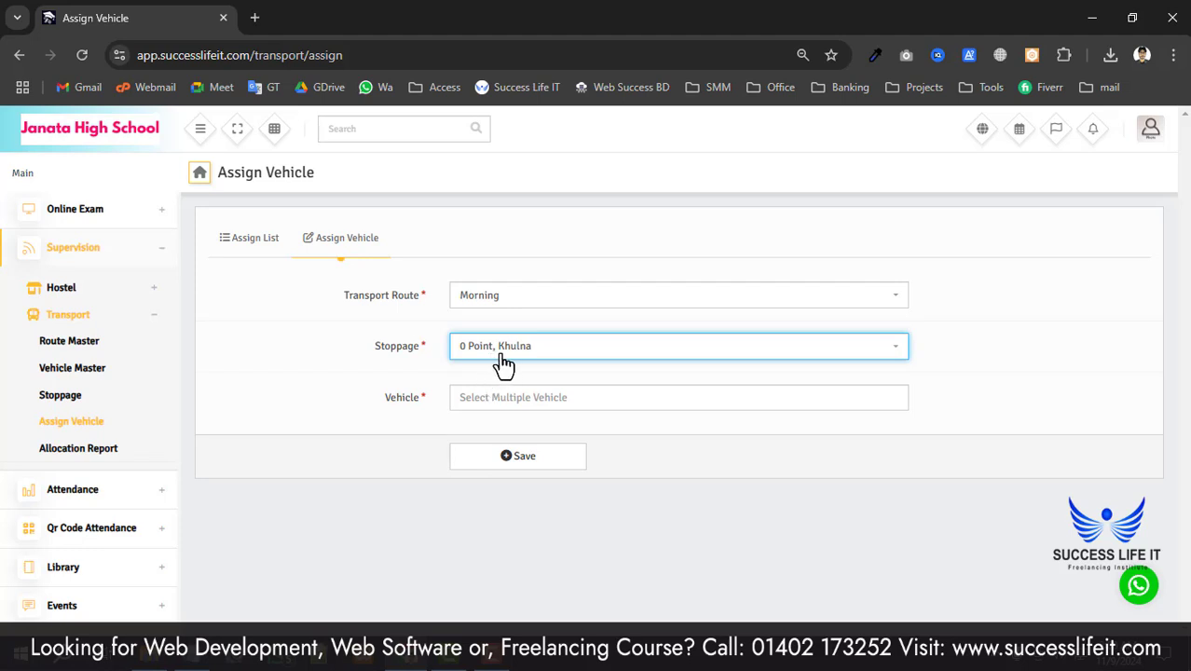
click(503, 404)
click(499, 424)
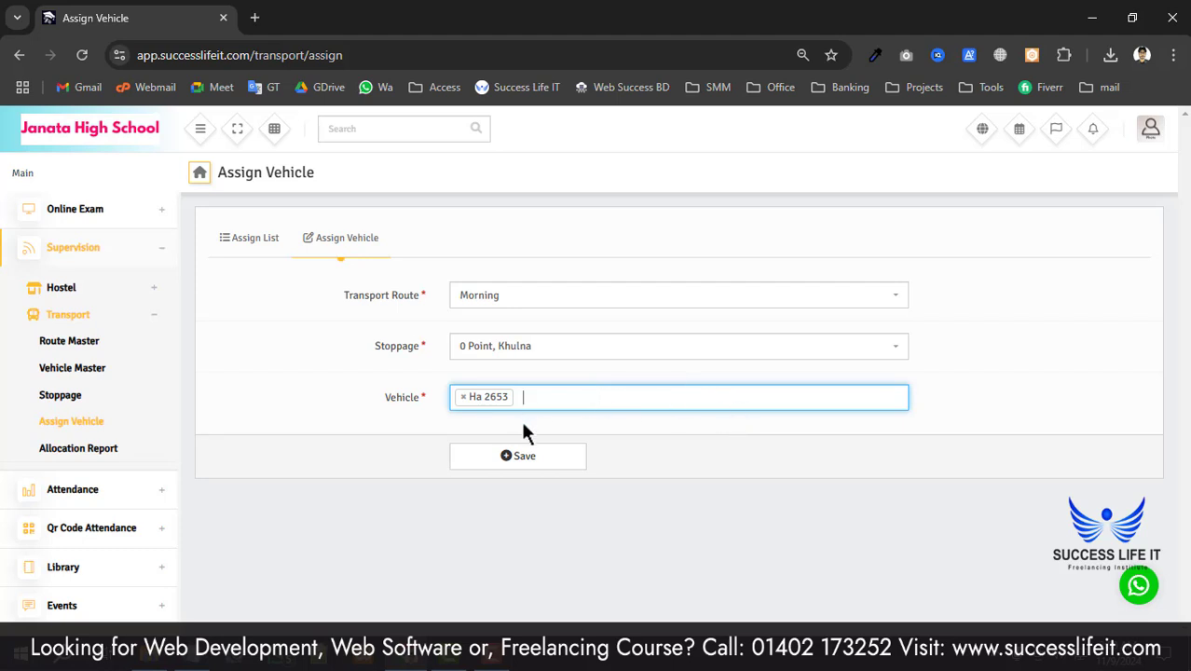
click(506, 459)
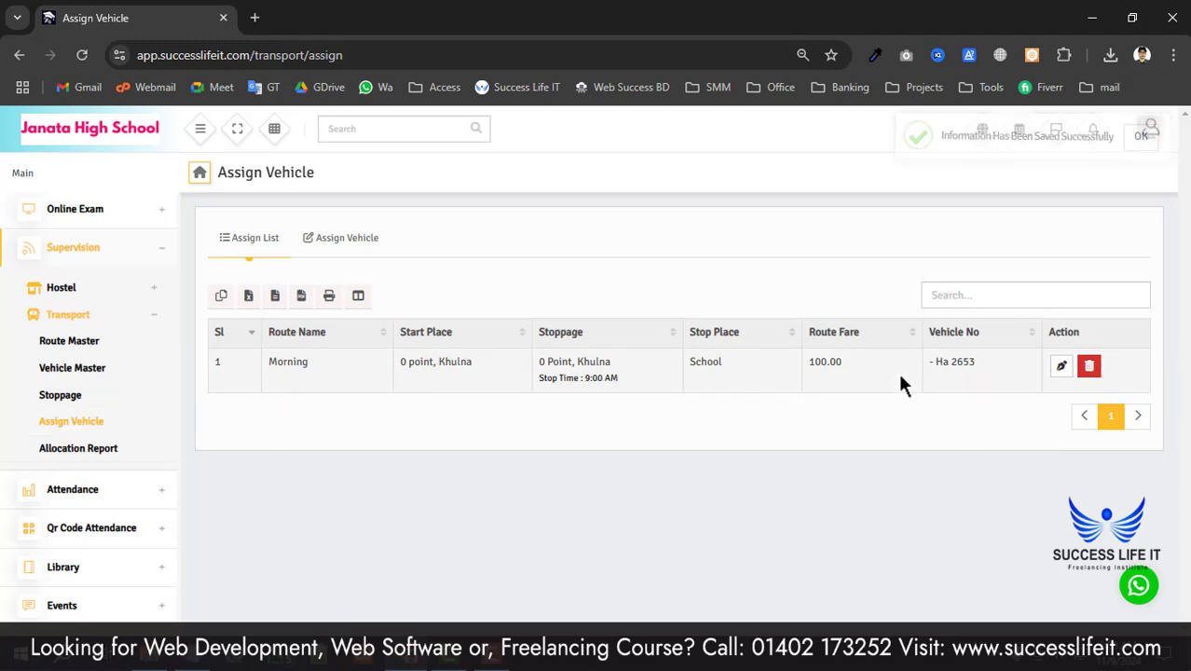
- Review the new assignment row's stoppage details and 100.00 route fare
double_click(840, 363)
click(914, 392)
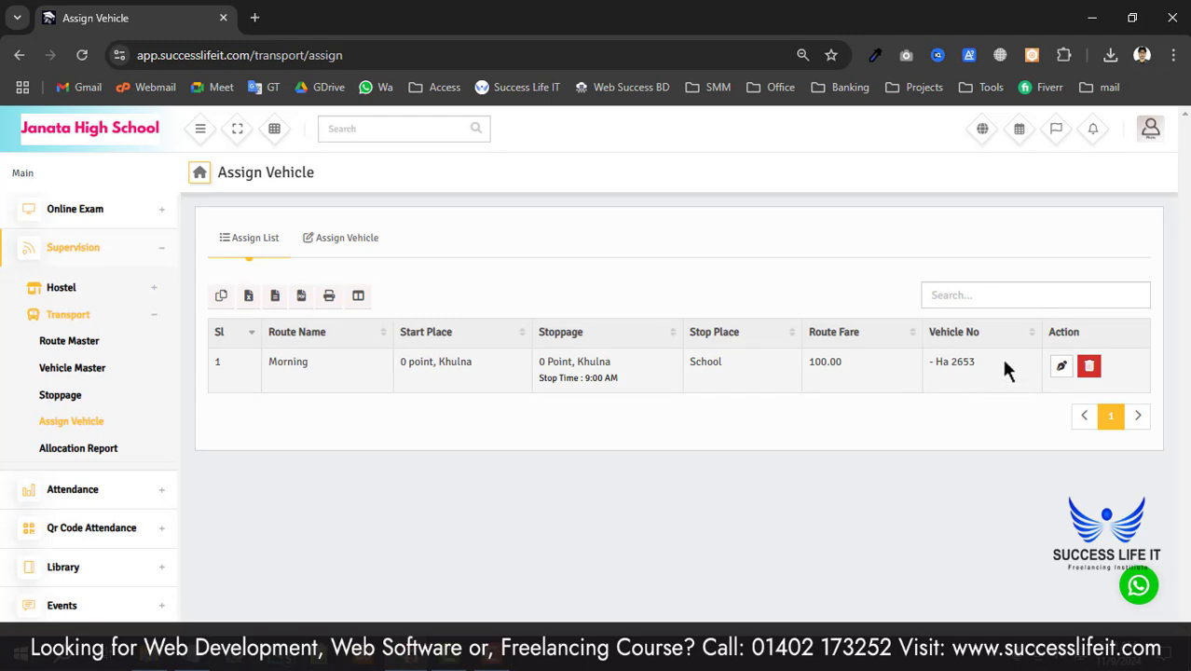
click(960, 376)
drag(589, 371, 539, 360)
click(625, 407)
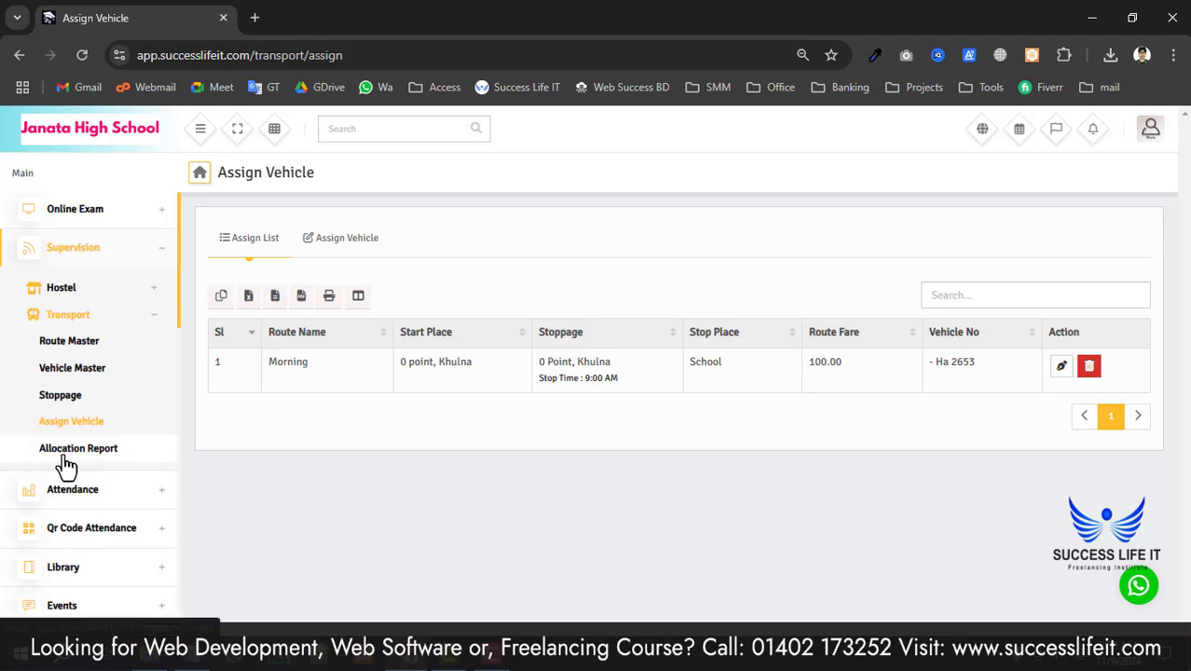
- Filter the Allocation Report by Class 9, section A and scroll through the empty result
click(101, 449)
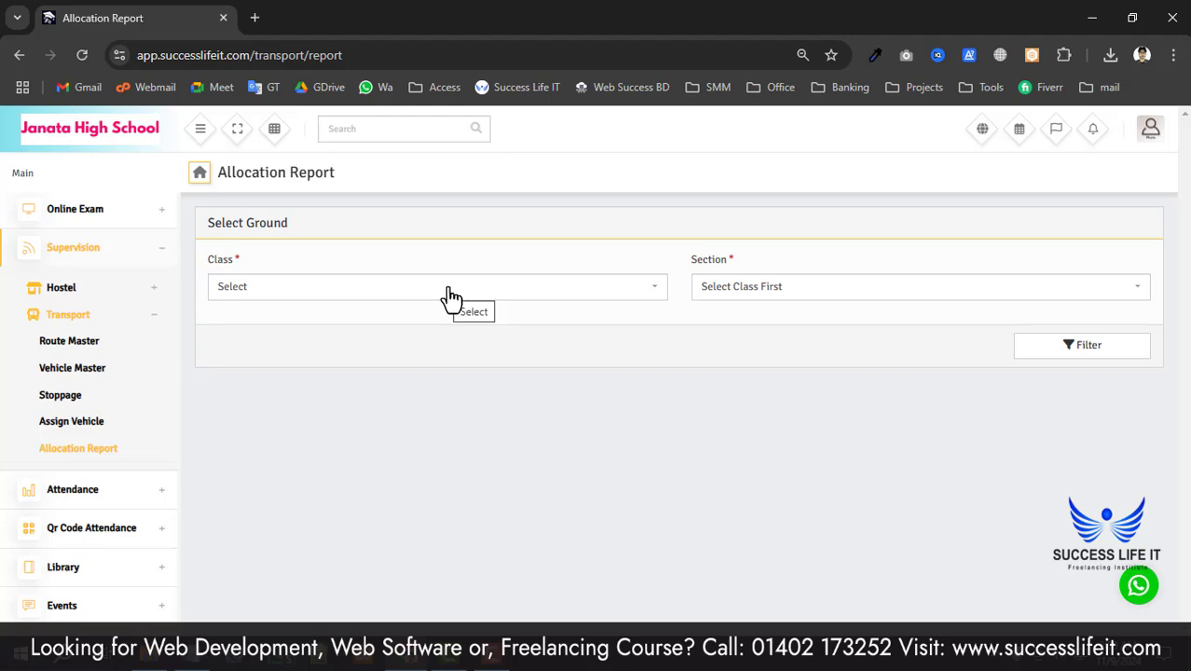
click(446, 289)
click(442, 337)
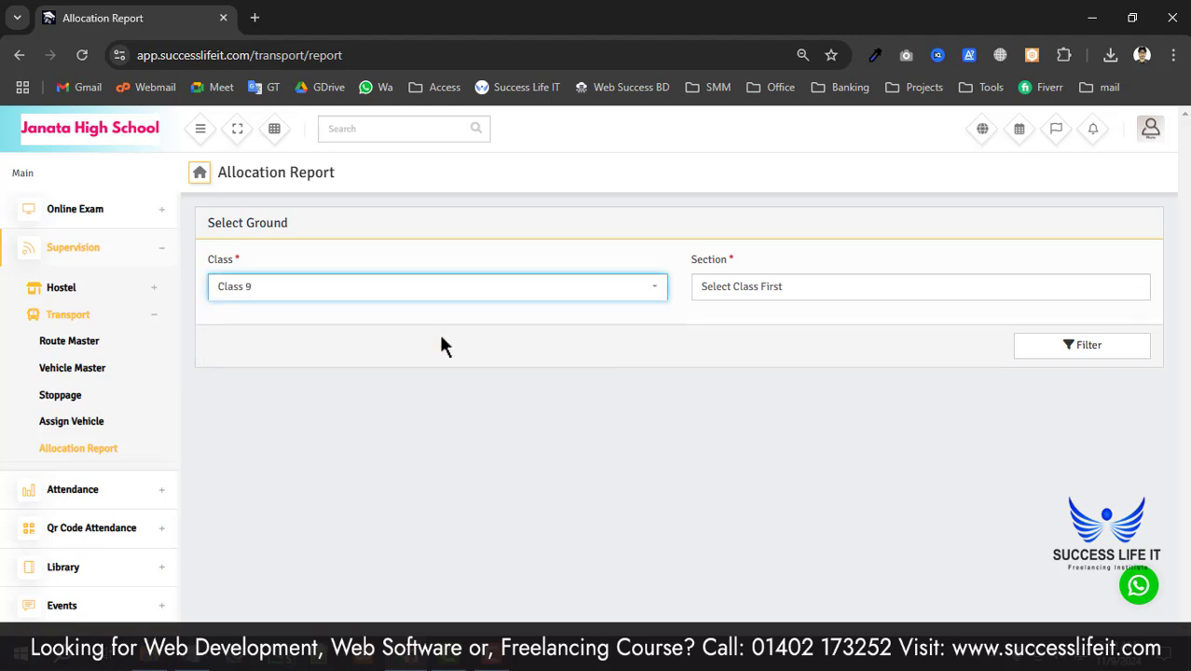
click(854, 291)
click(853, 345)
click(1109, 352)
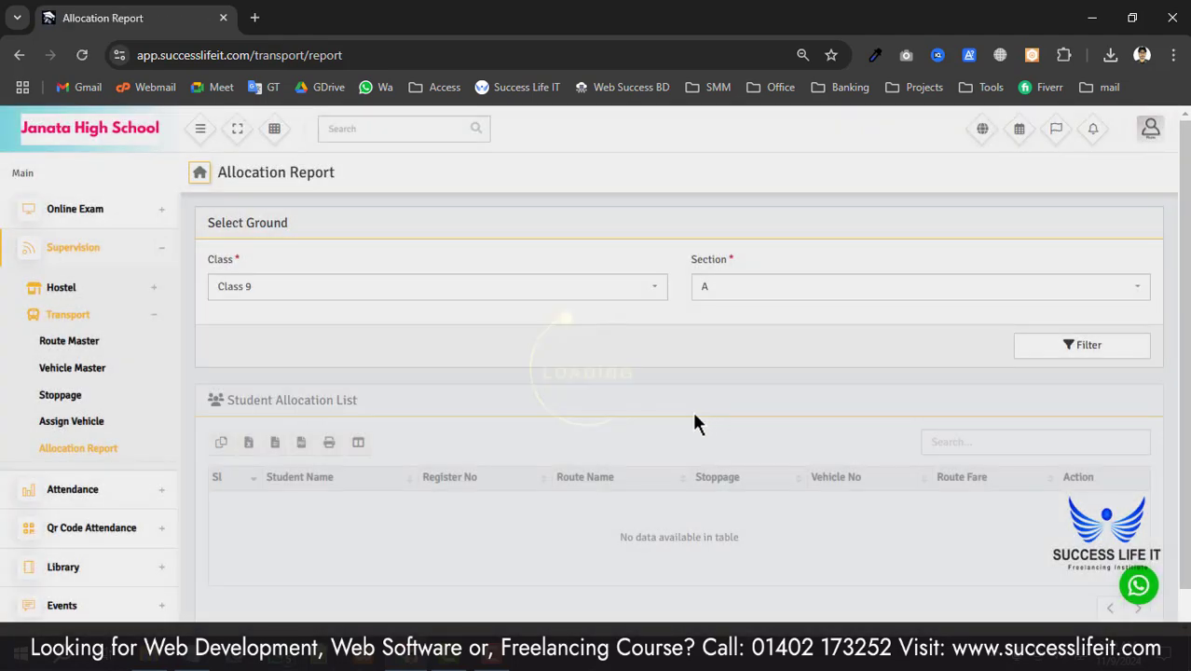
scroll(444, 477, down, 1)
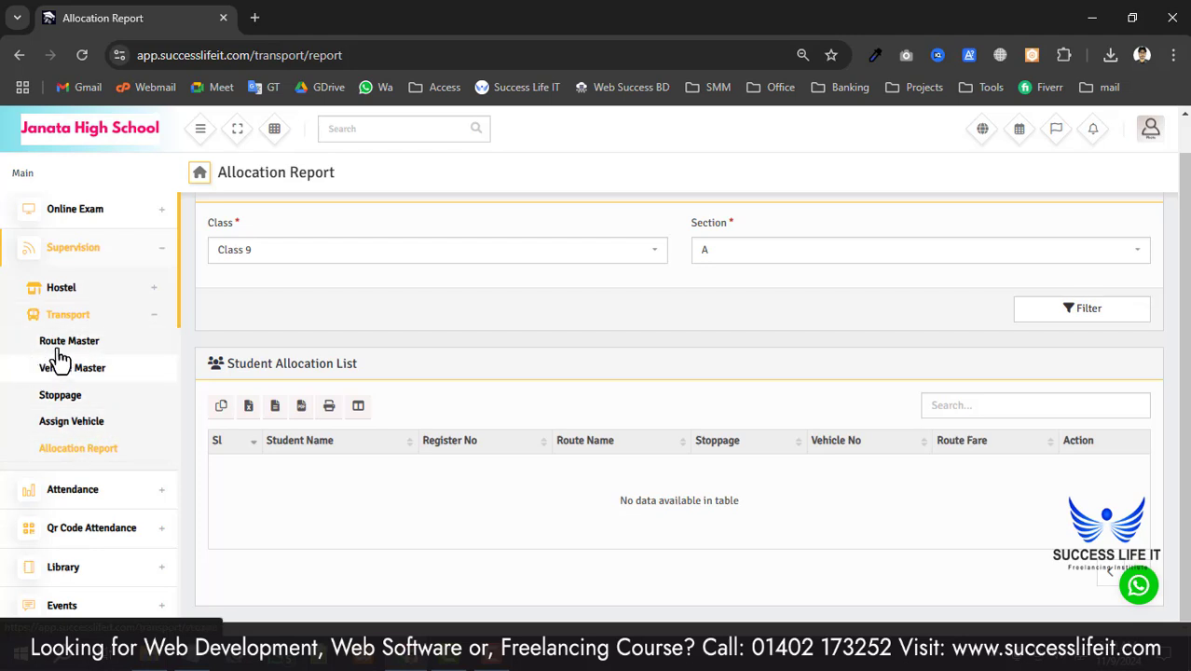
scroll(532, 517, up, 1)
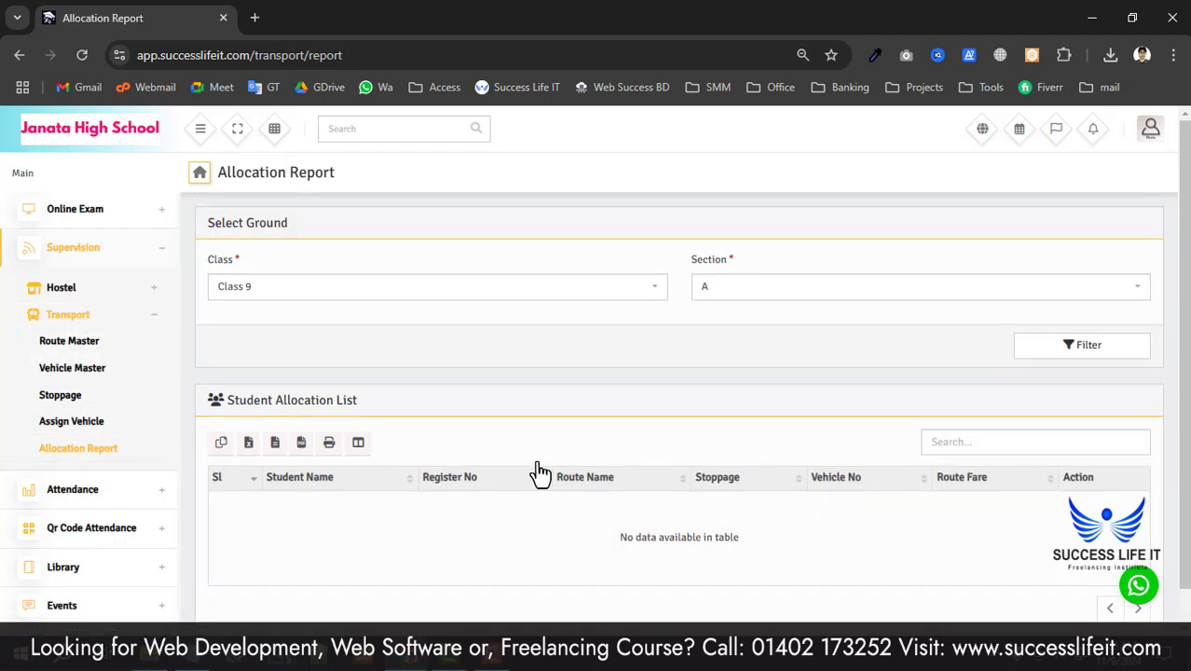
scroll(71, 395, up, 6)
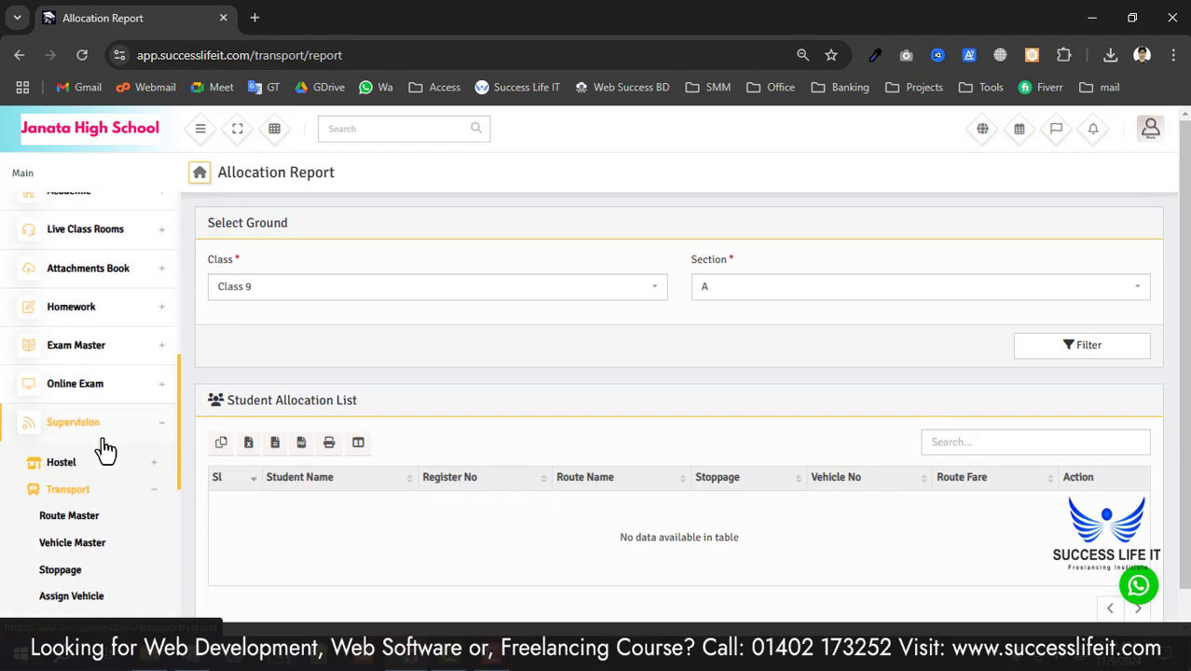
scroll(133, 284, up, 1)
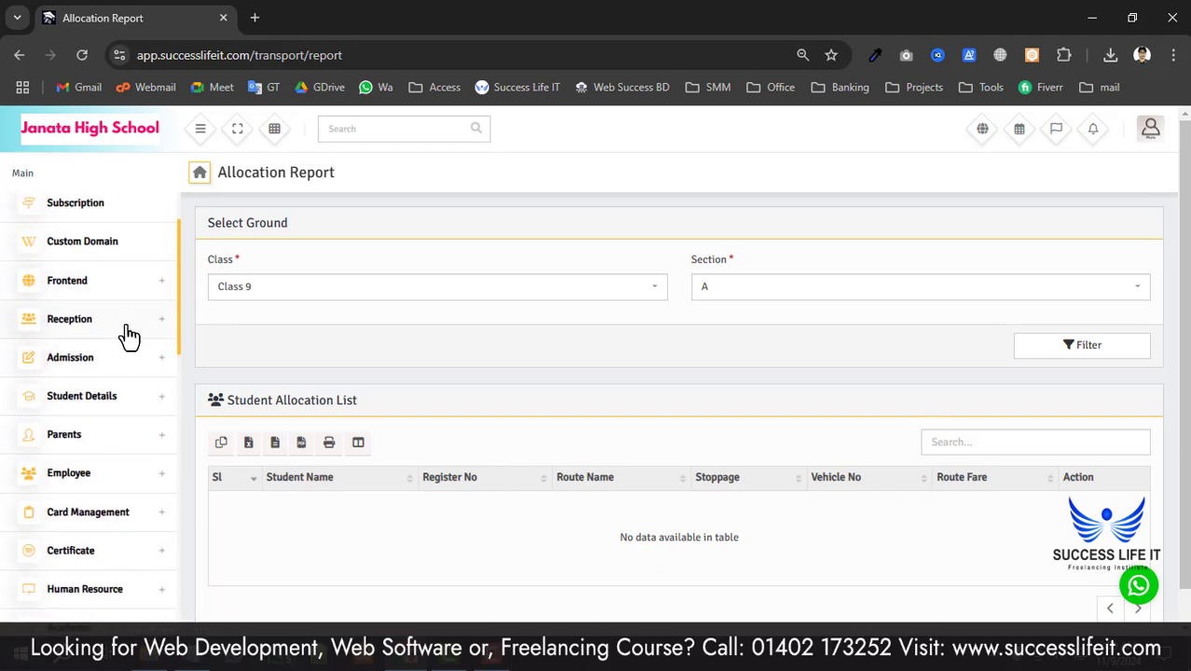
scroll(127, 335, down, 1)
- List Class 9 students from all sections in the student list
click(119, 309)
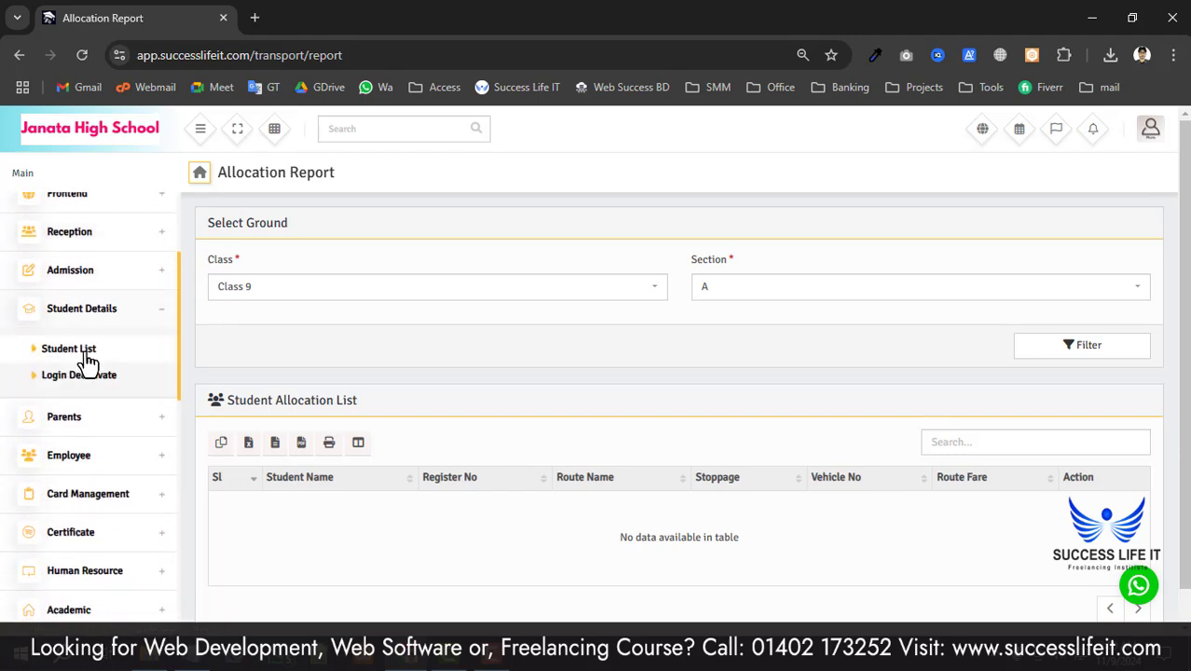
click(74, 355)
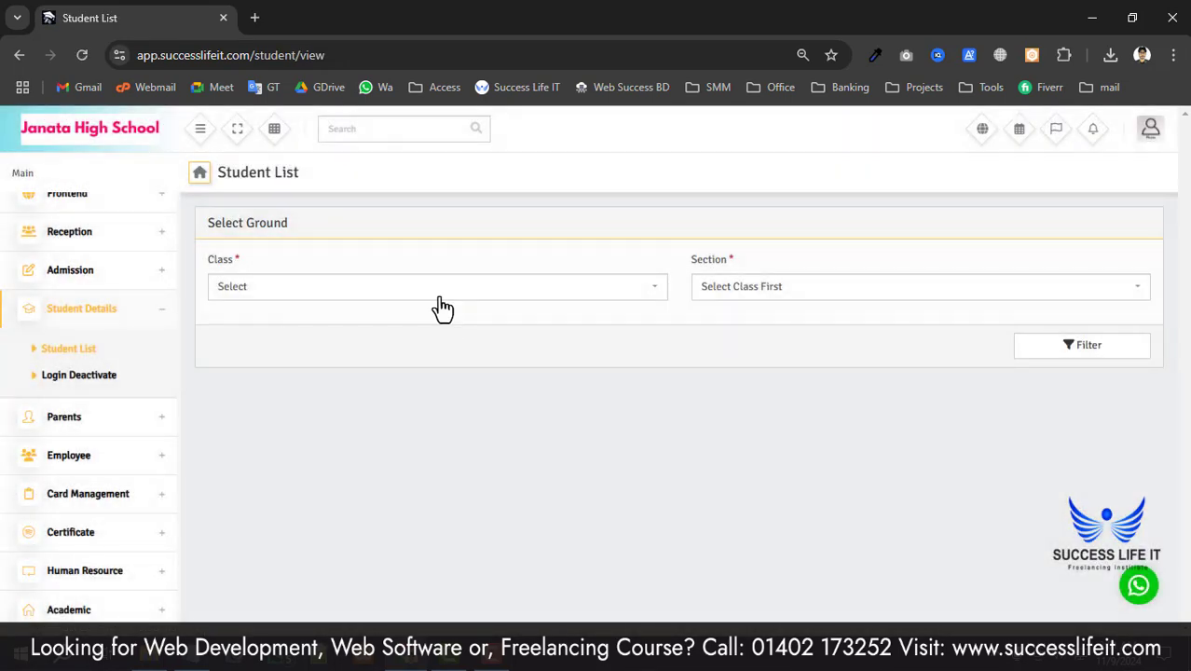
click(442, 290)
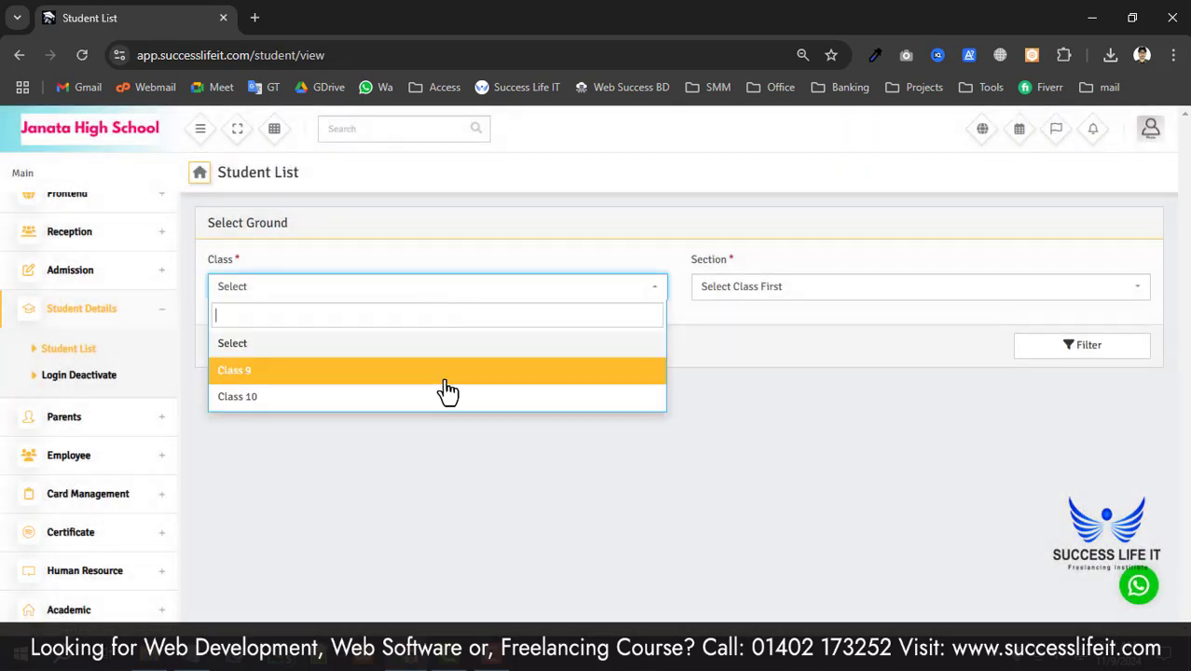
click(446, 394)
click(841, 297)
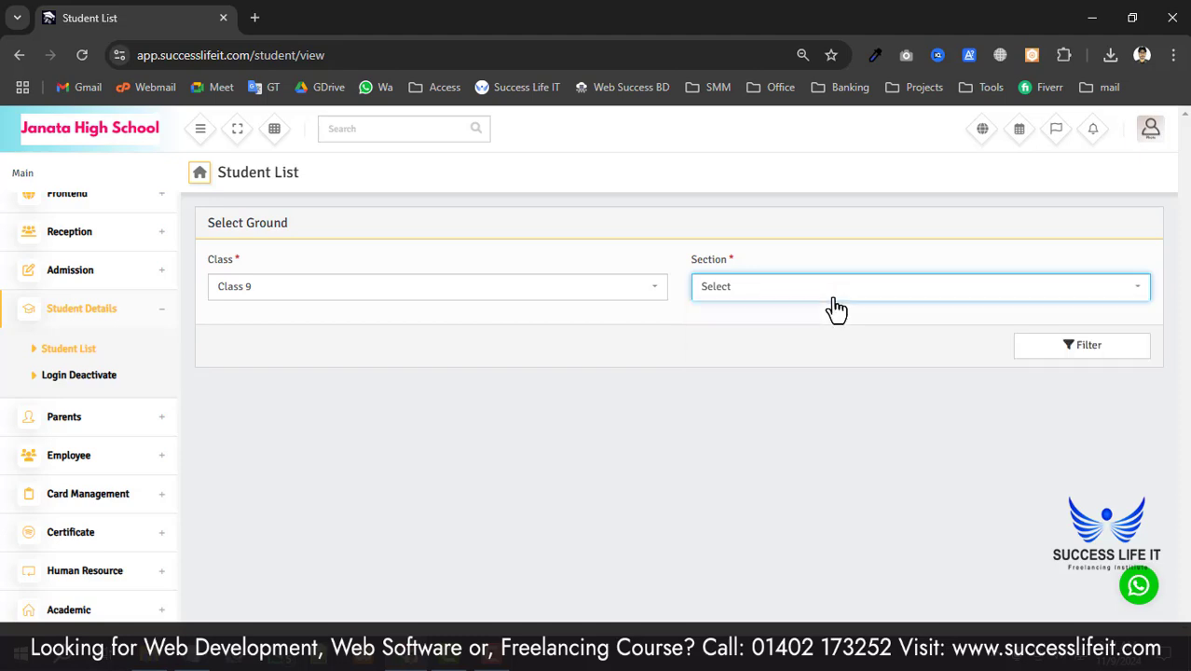
click(835, 297)
click(809, 370)
click(1072, 351)
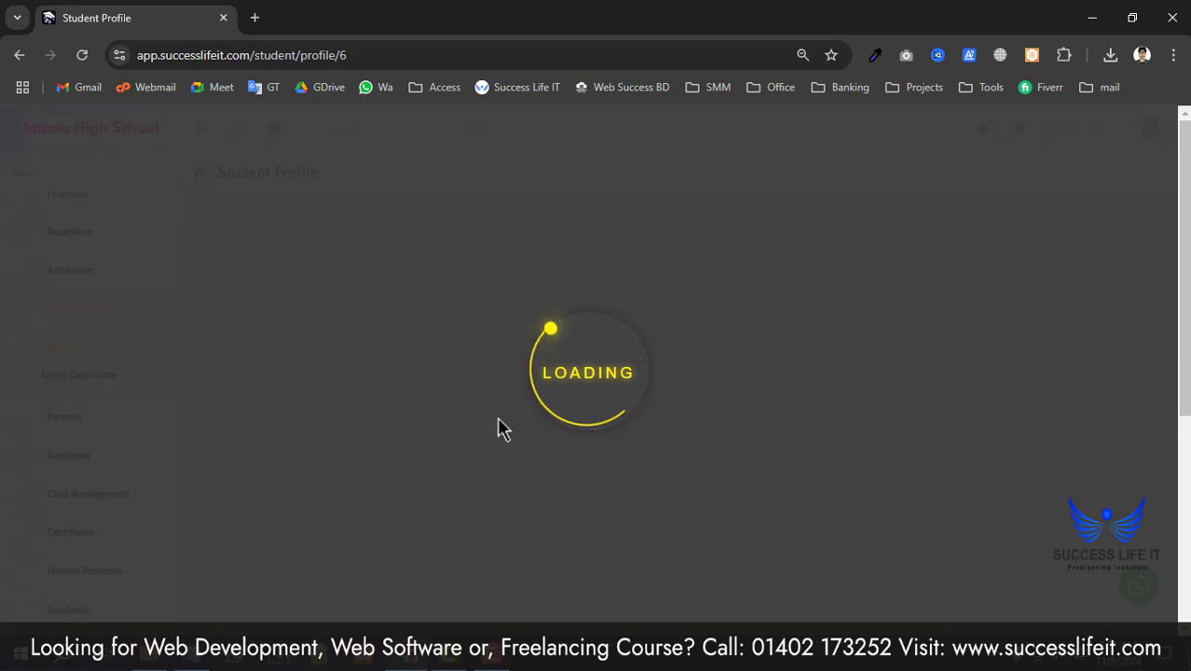
- Expand the student's basic details and scroll down to Transport Details
scroll(589, 433, down, 3)
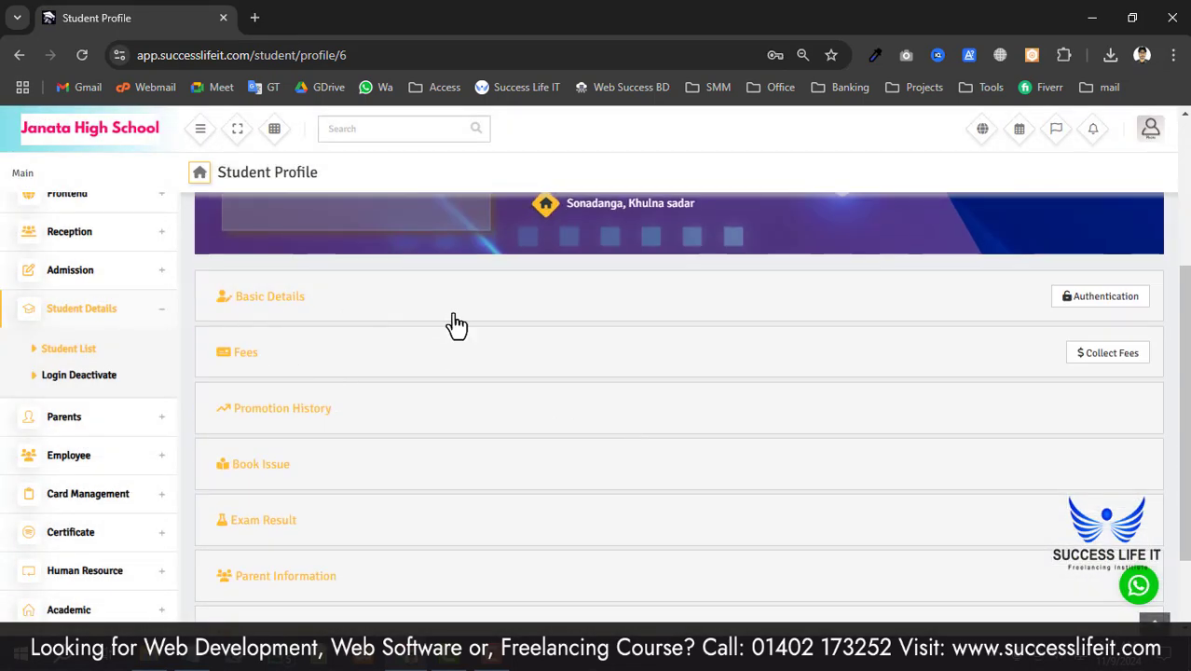
click(525, 320)
scroll(480, 324, down, 4)
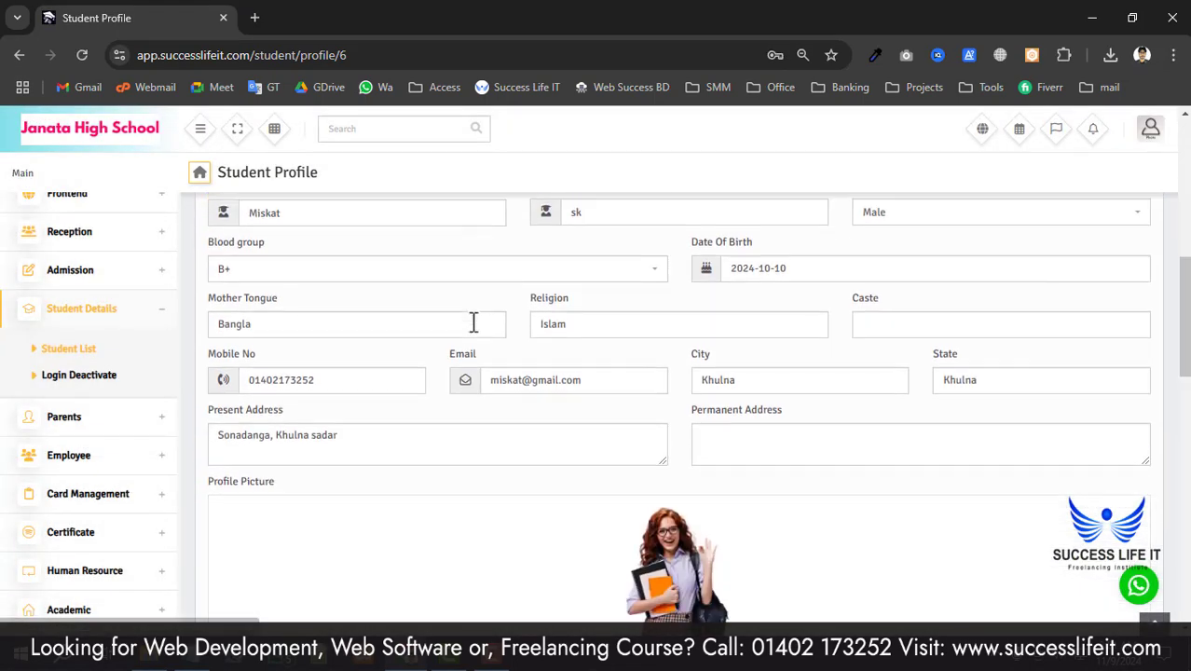
scroll(455, 478, down, 5)
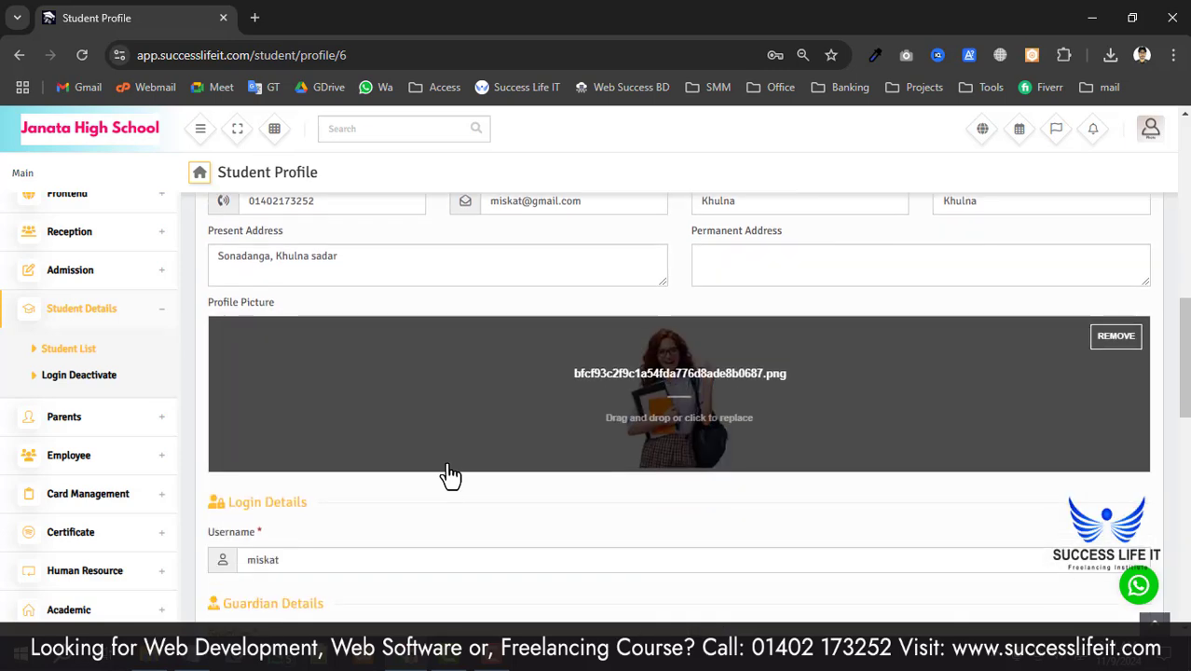
scroll(294, 381, down, 2)
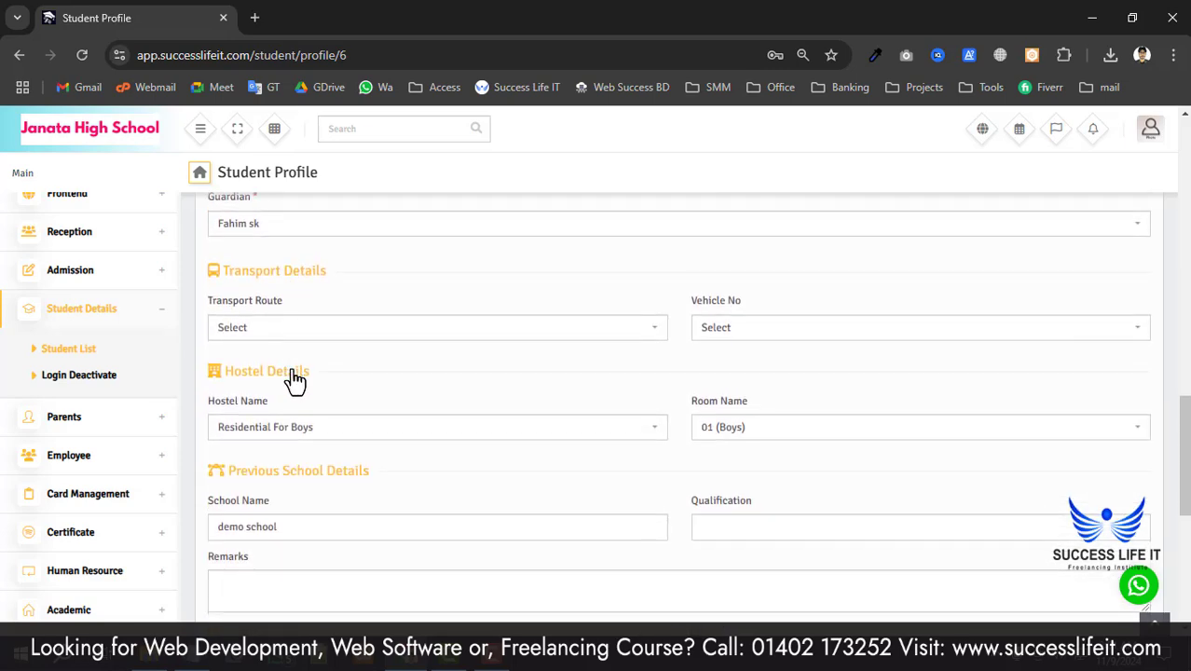
drag(226, 276, 310, 271)
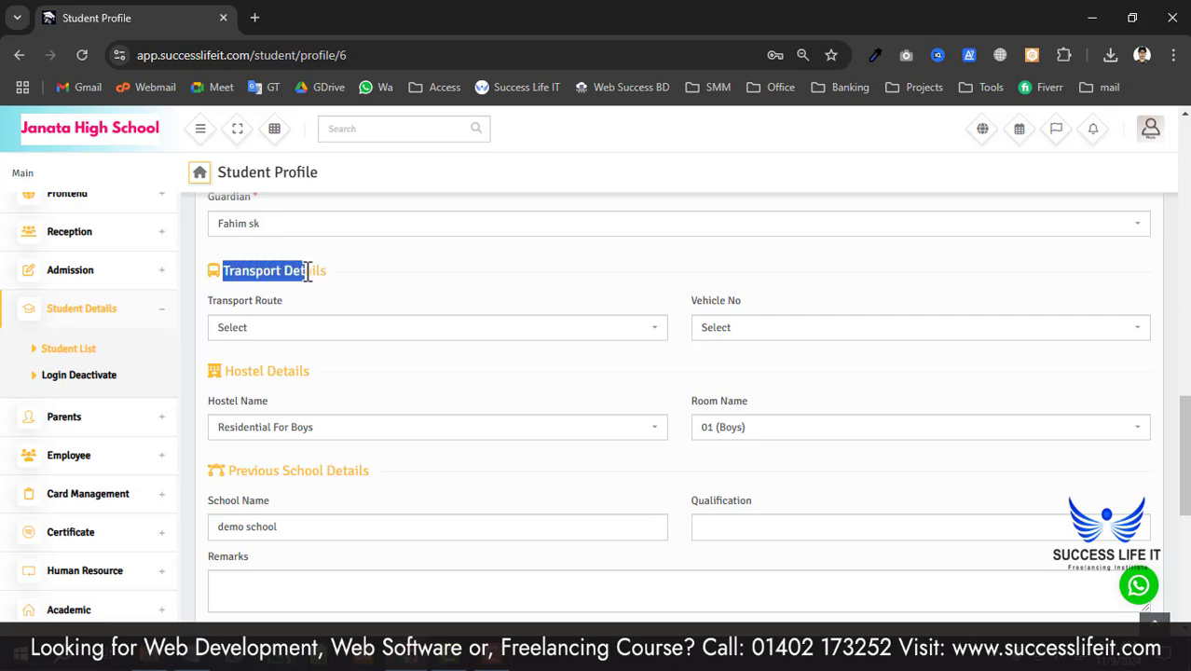
click(306, 280)
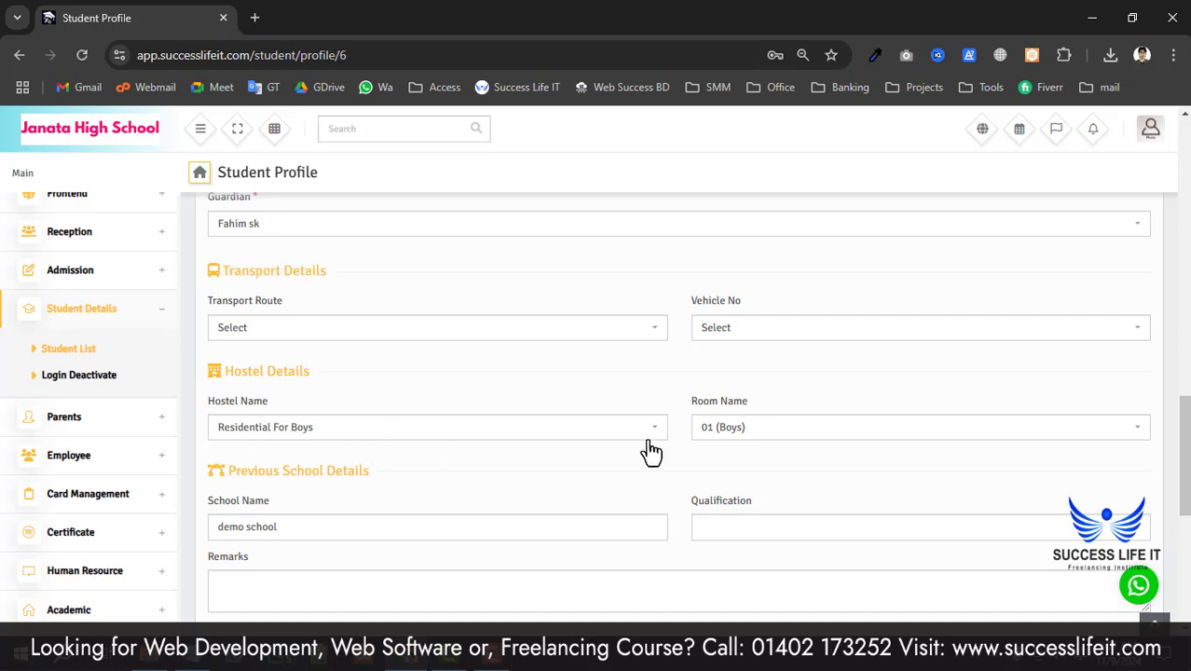
- Reset the student's Hostel Name to Select, clearing the hostel
click(407, 431)
click(444, 386)
click(227, 303)
click(286, 434)
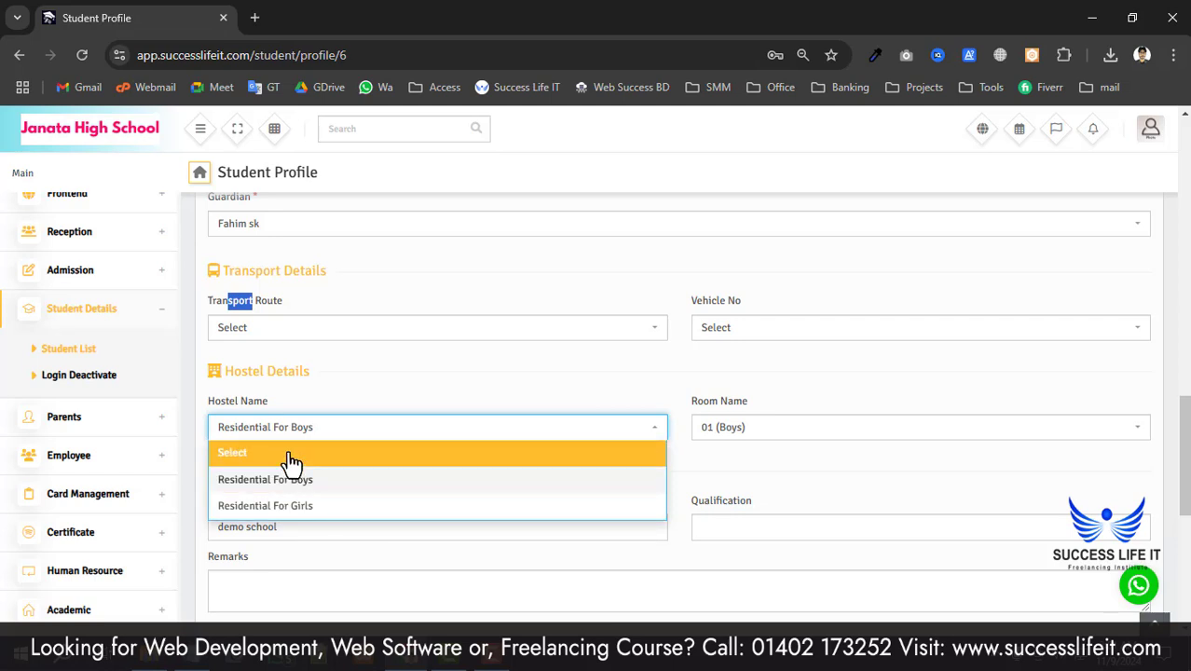
click(292, 459)
click(793, 431)
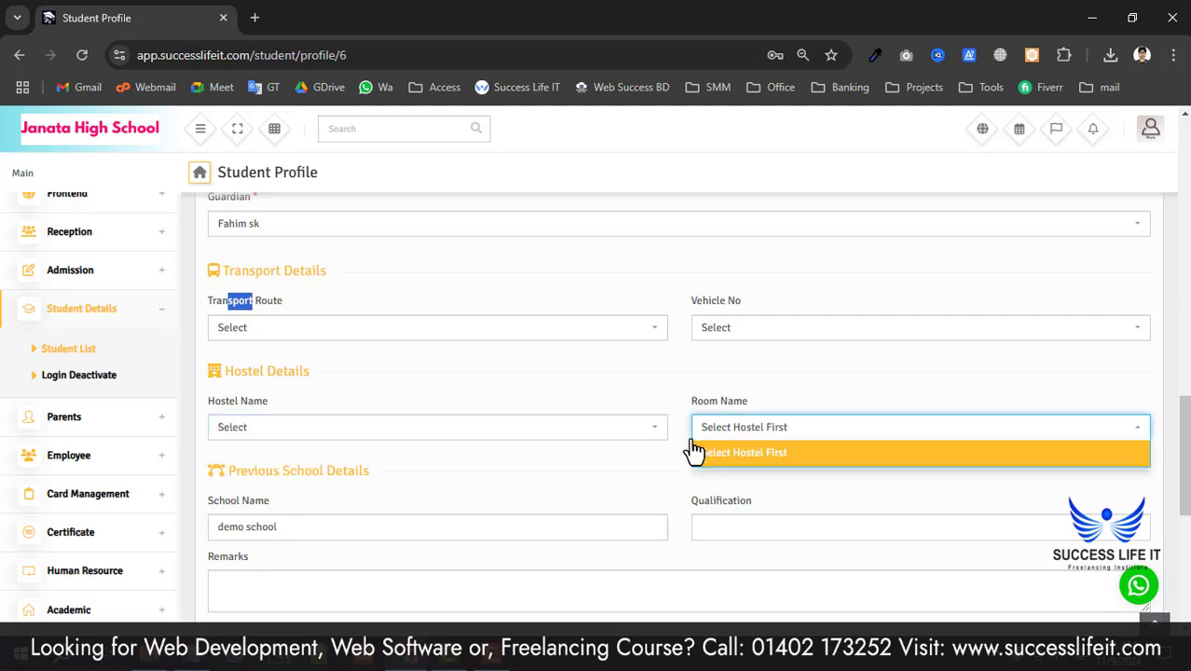
click(481, 397)
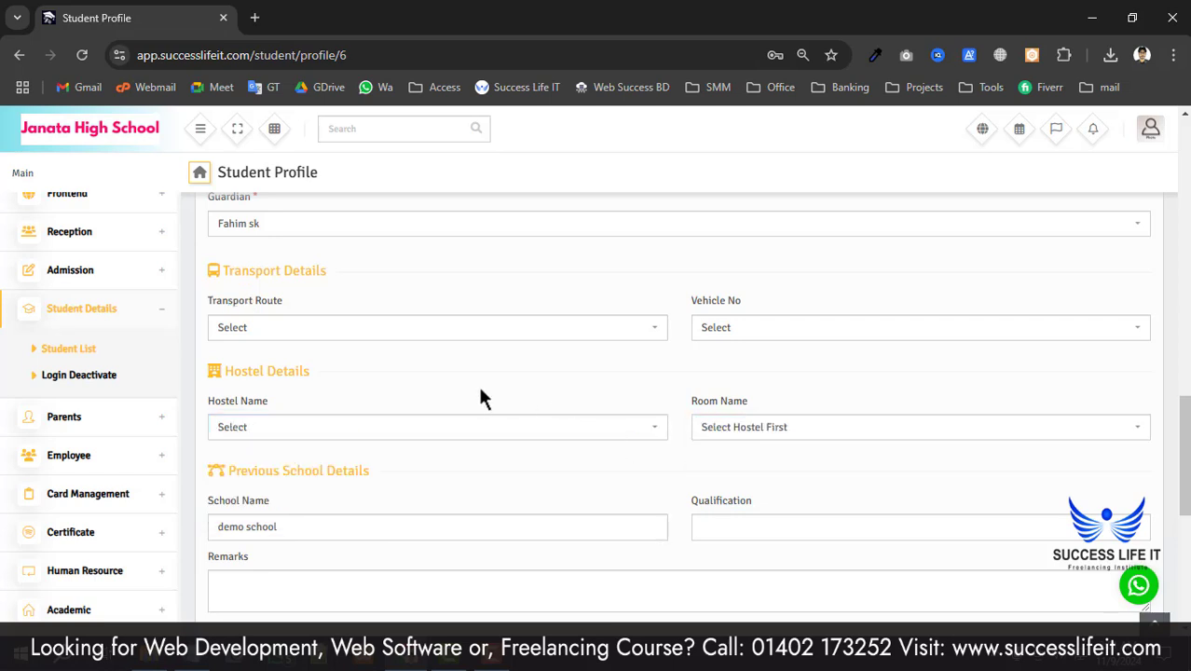
click(308, 328)
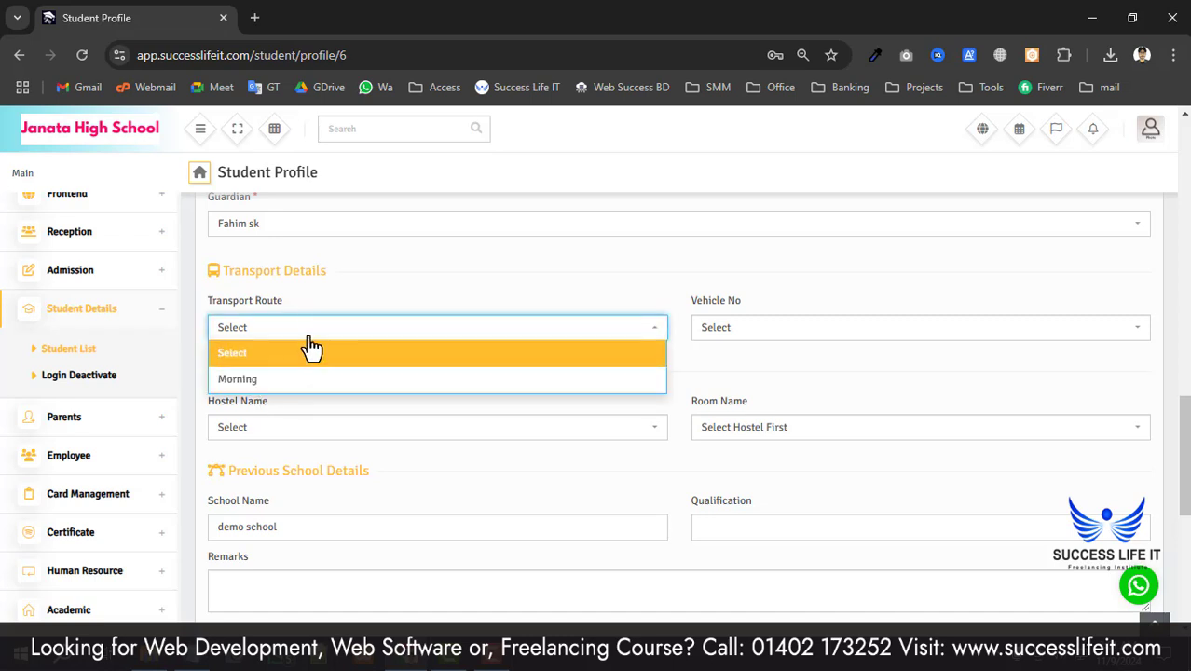
click(275, 380)
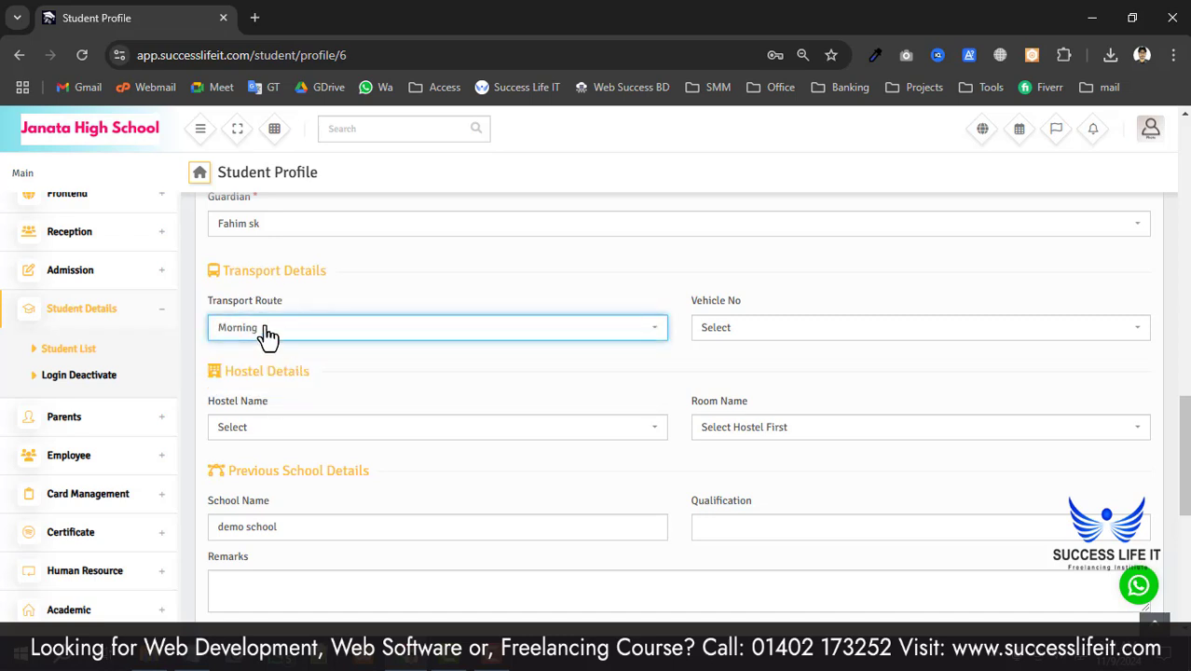
click(788, 327)
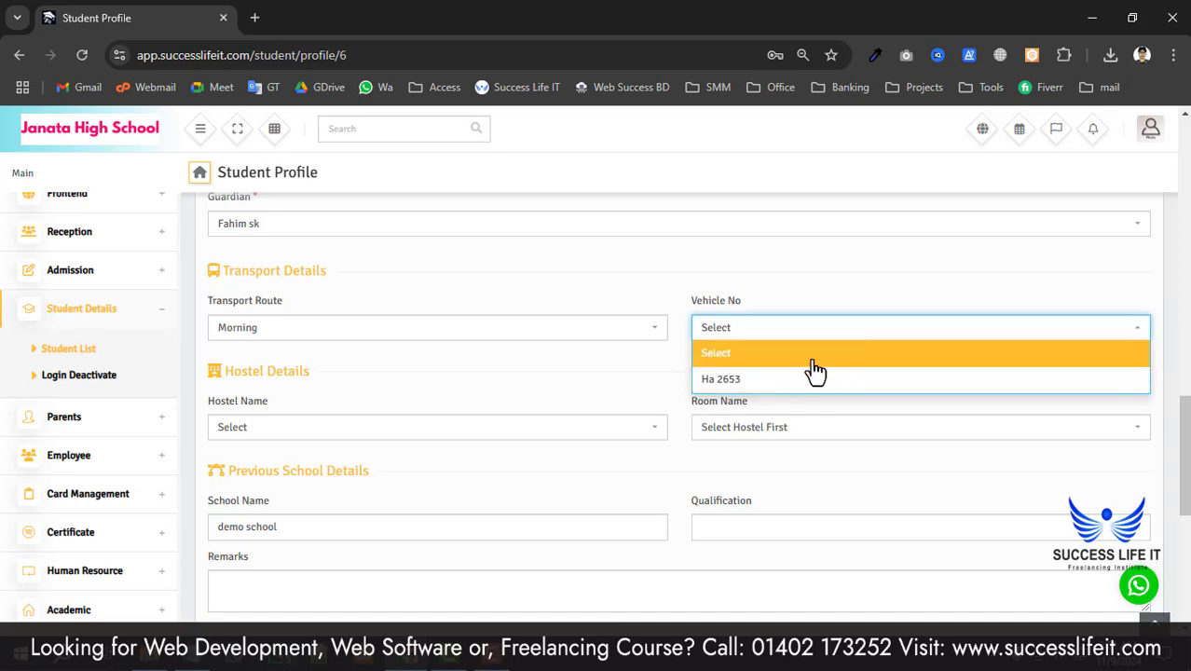
click(718, 384)
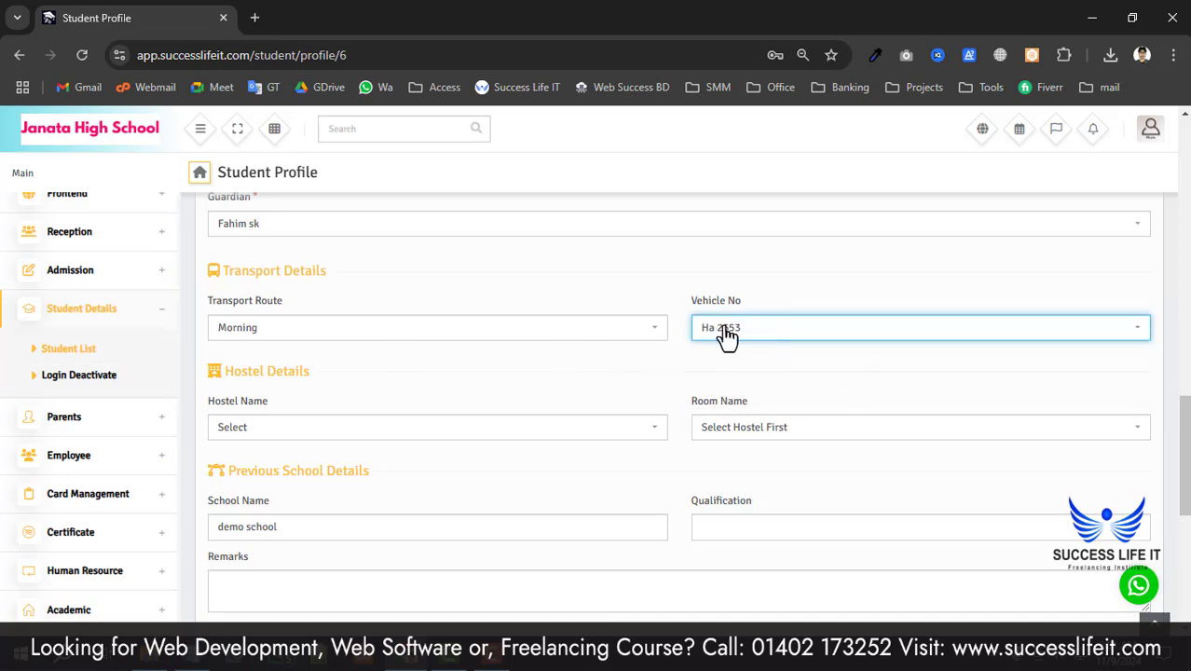
scroll(736, 420, down, 4)
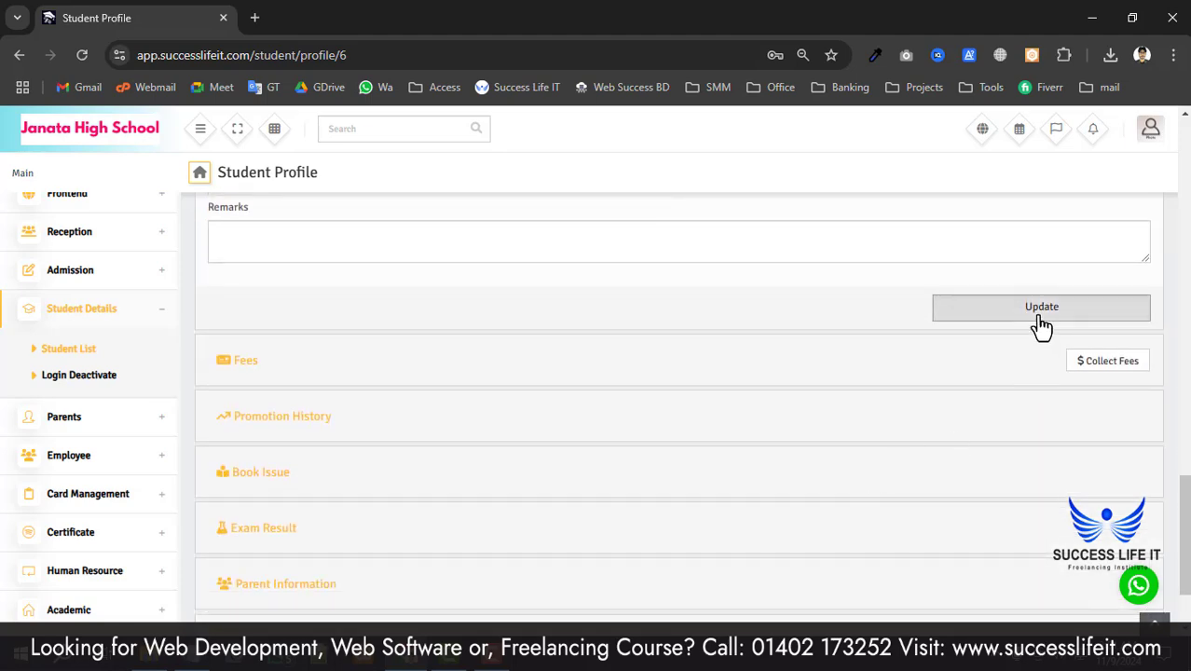
click(983, 317)
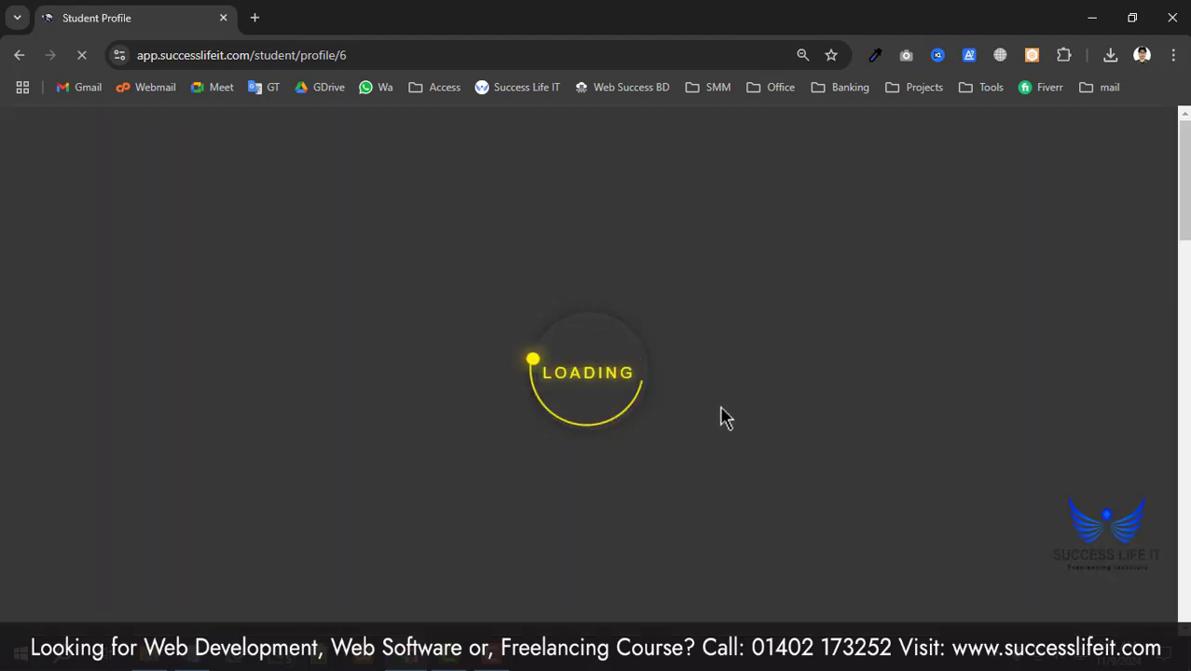
- Open the Allocation Report under Supervision > Transport
scroll(98, 429, down, 5)
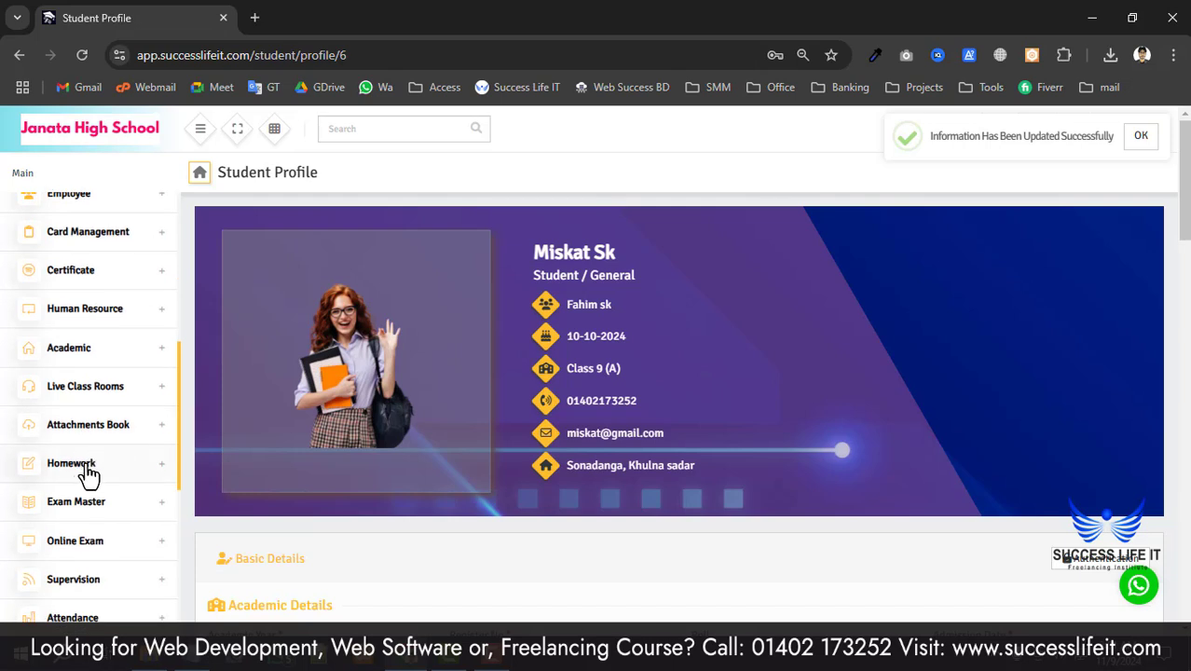
scroll(89, 475, down, 2)
click(86, 405)
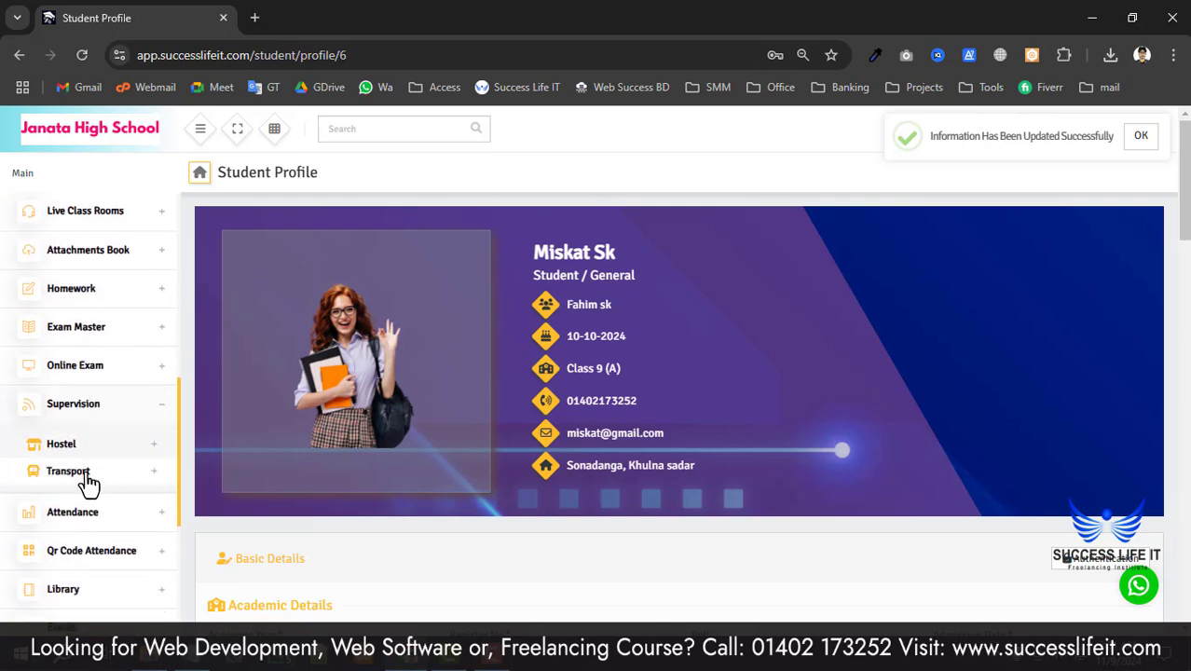
click(89, 478)
scroll(74, 473, down, 1)
click(74, 436)
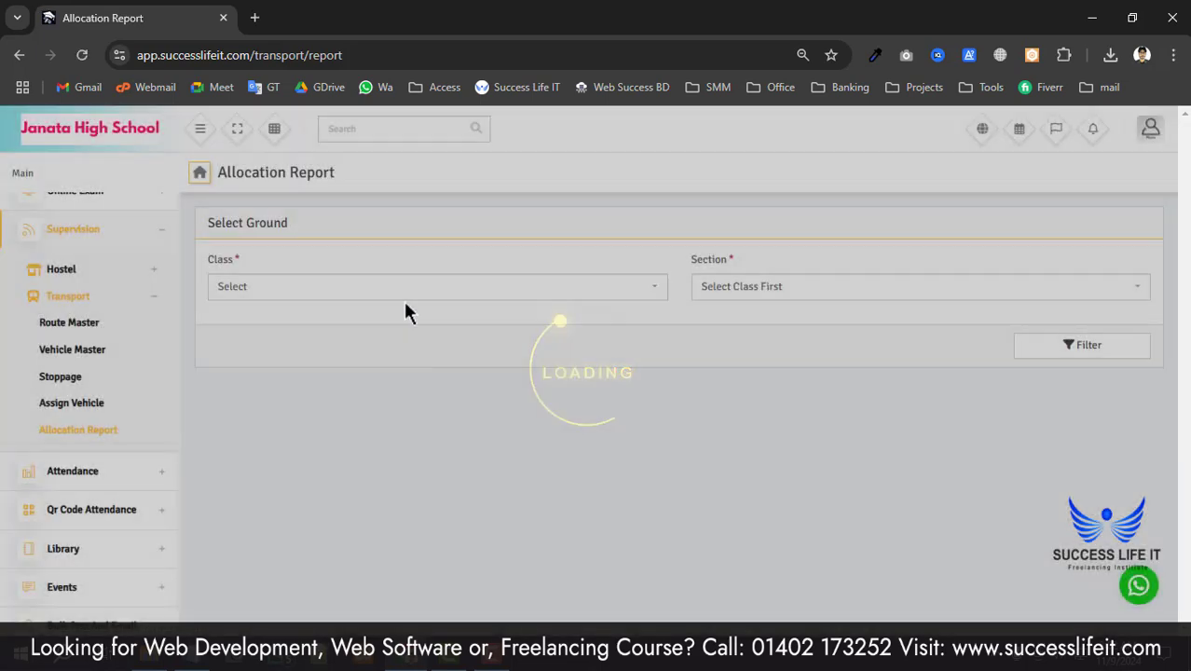
- Filter the allocation report for Class 9, section A
click(394, 289)
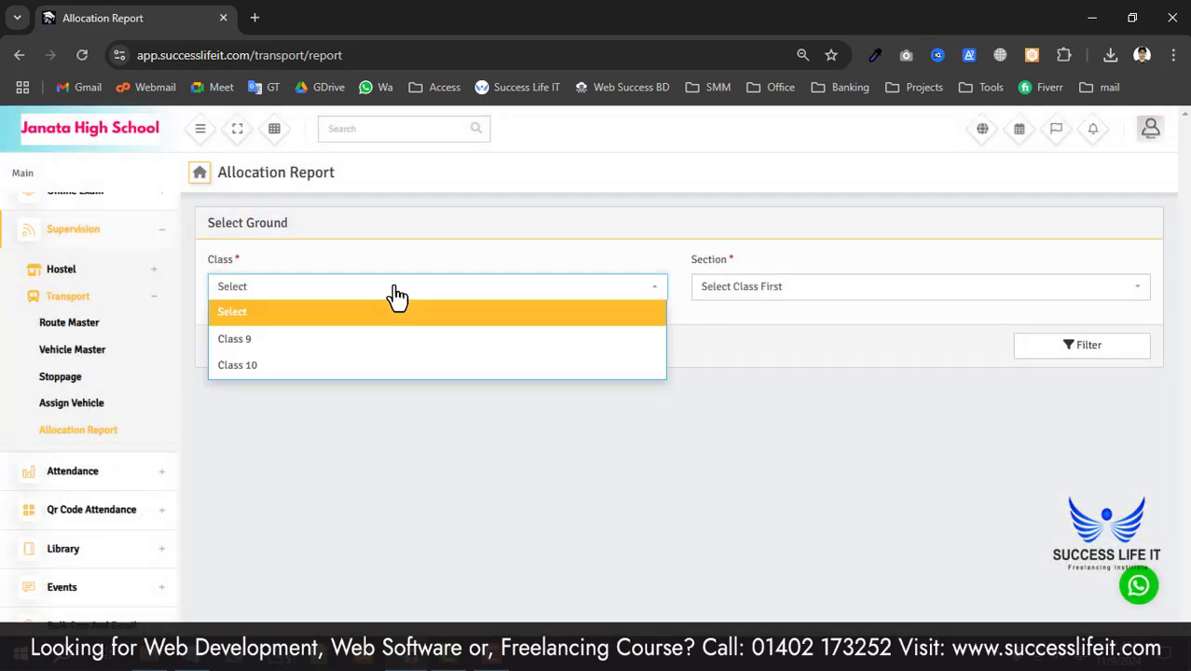
click(320, 345)
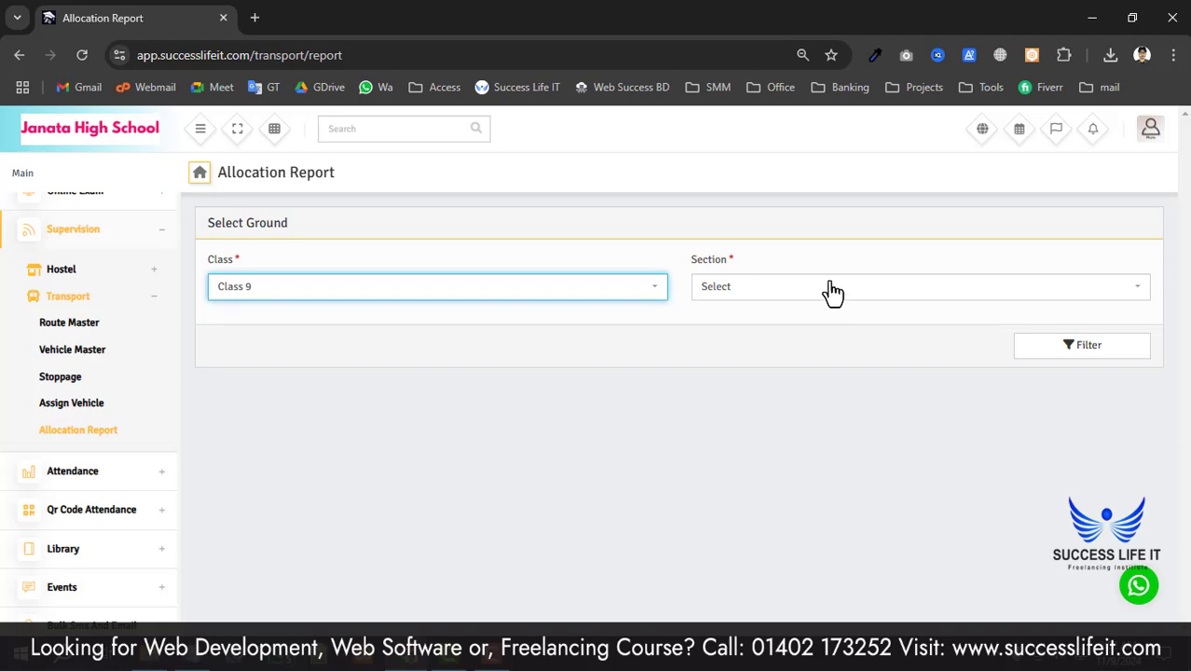
click(832, 292)
click(832, 348)
click(1078, 354)
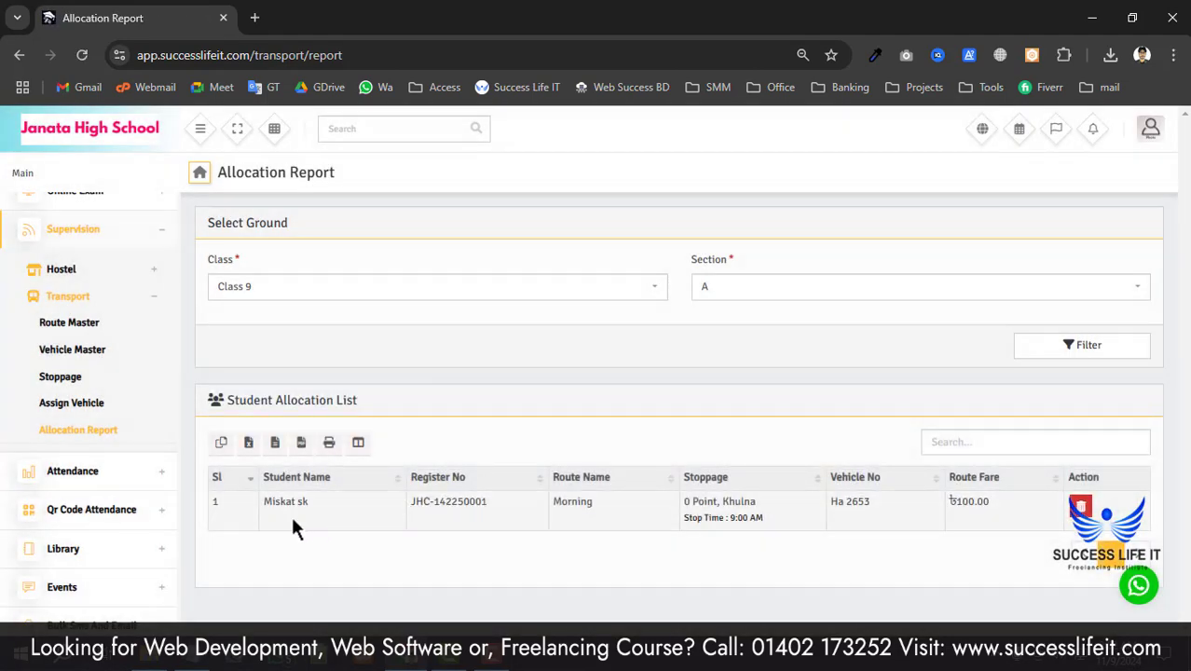
- Review the student's allocation row: Morning route, vehicle Ha 2653, fare 100.00
click(434, 501)
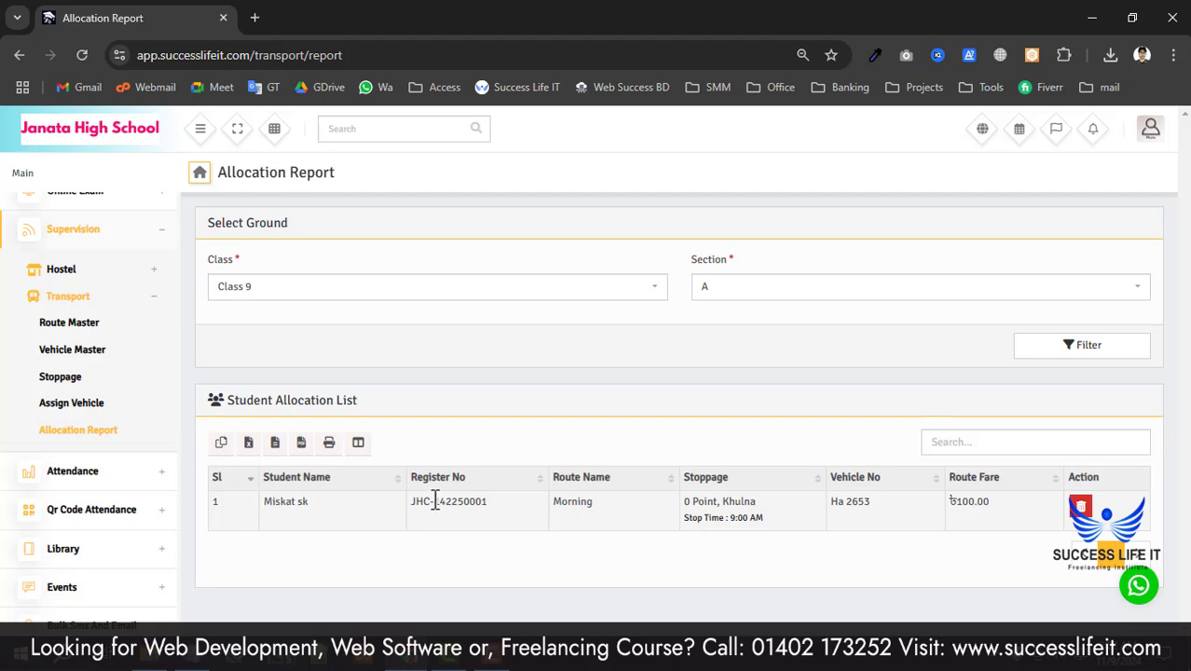
click(573, 504)
click(572, 499)
click(730, 548)
drag(774, 519, 736, 504)
click(865, 506)
click(745, 502)
drag(874, 503, 836, 522)
click(994, 522)
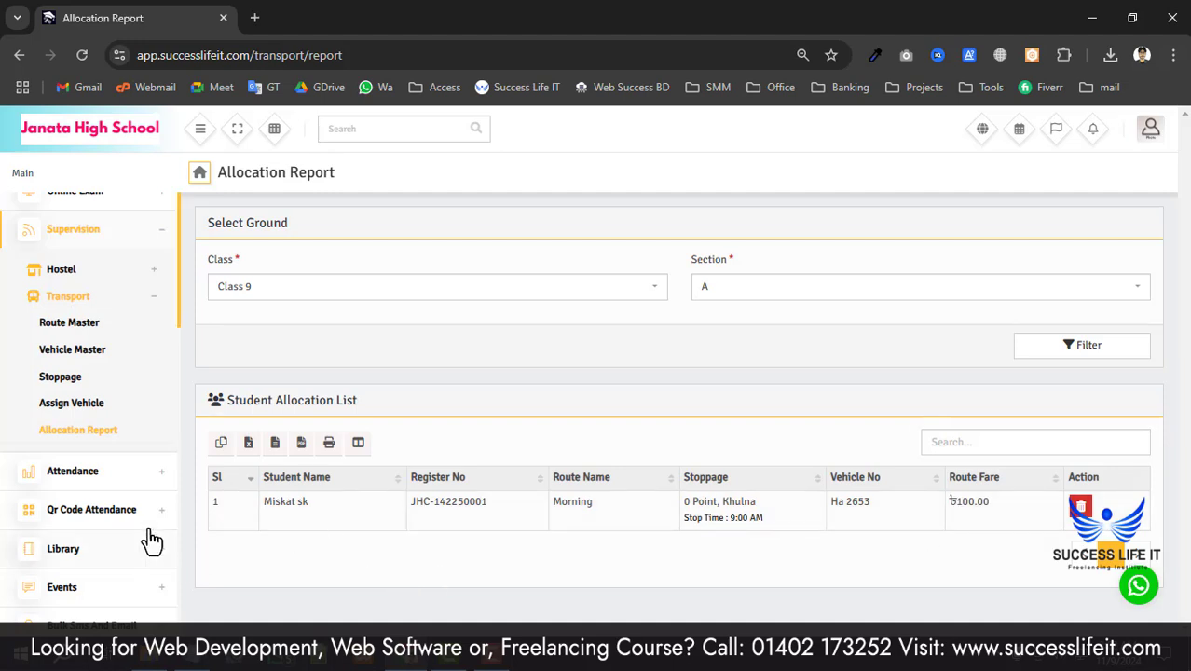
scroll(122, 376, up, 1)
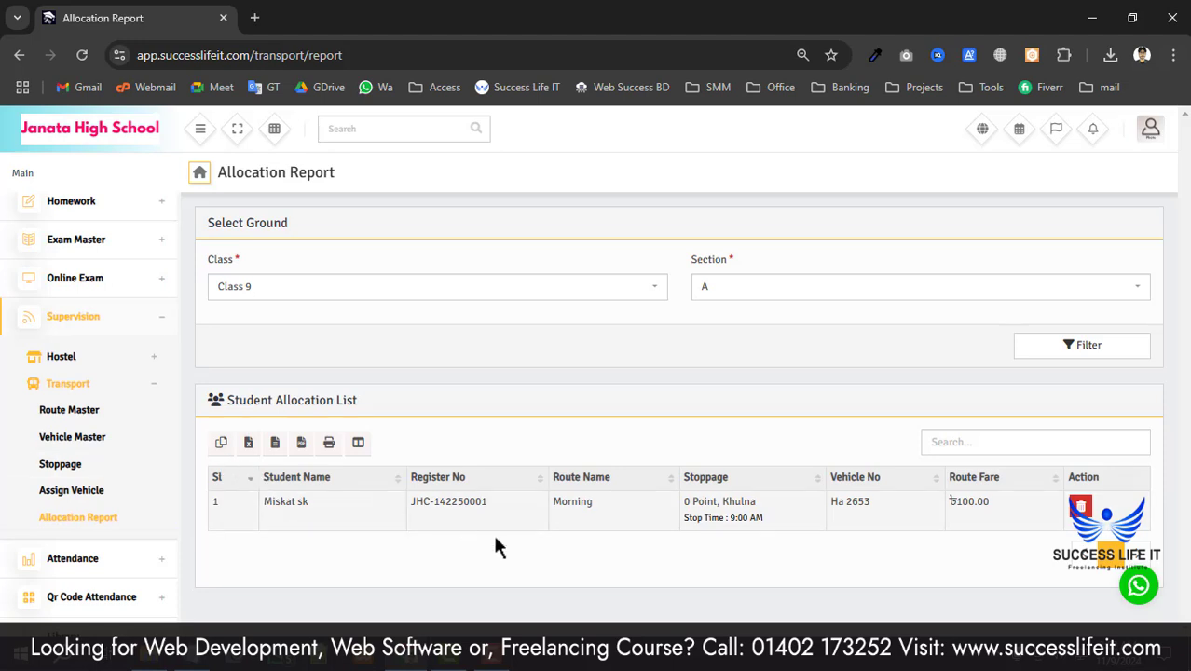
- Load successlifeit.com in a new tab and bring up its IT Services menu
key(ctrl+t)
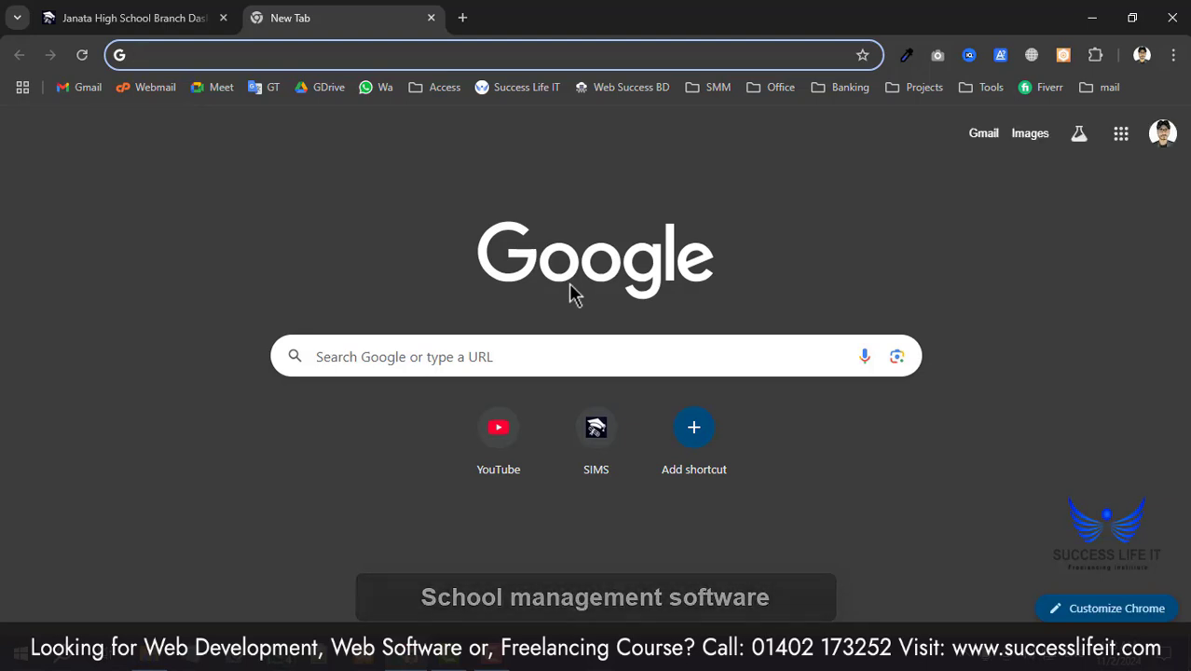
text(successlifeit.com)
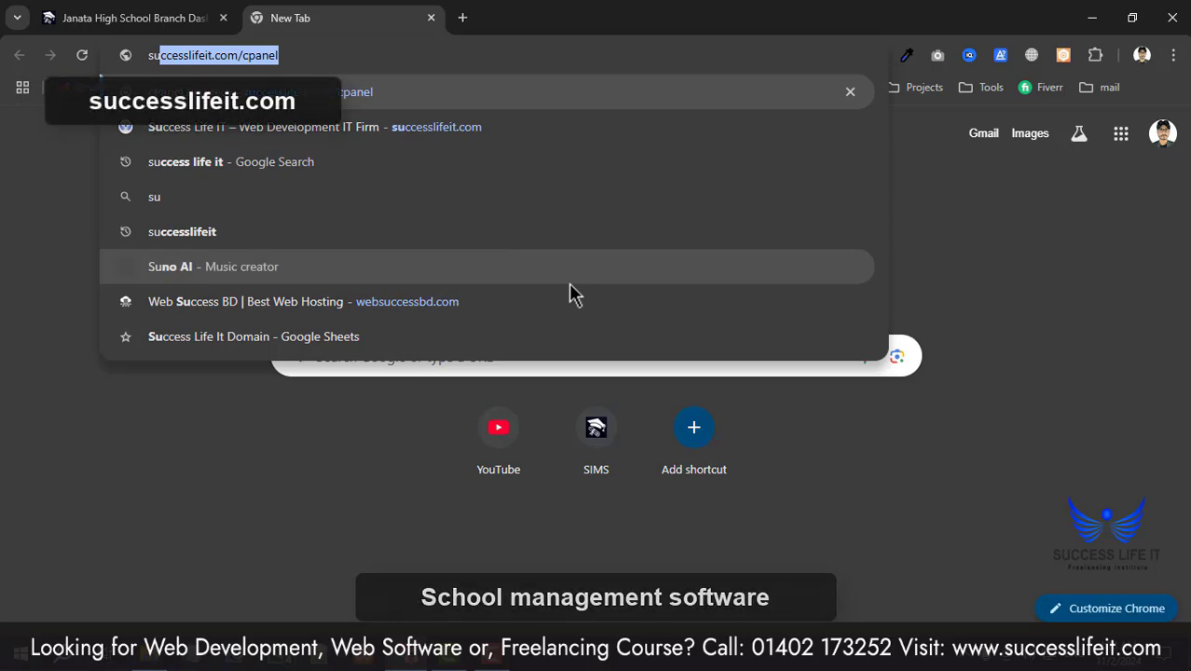
click(559, 138)
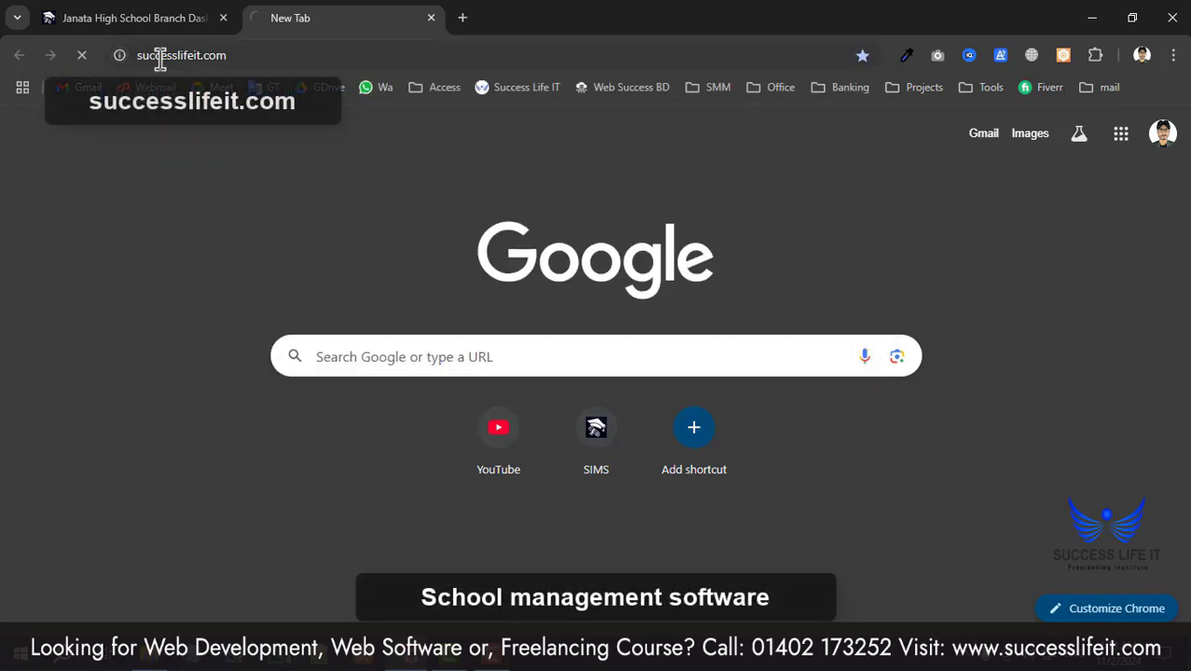
click(138, 58)
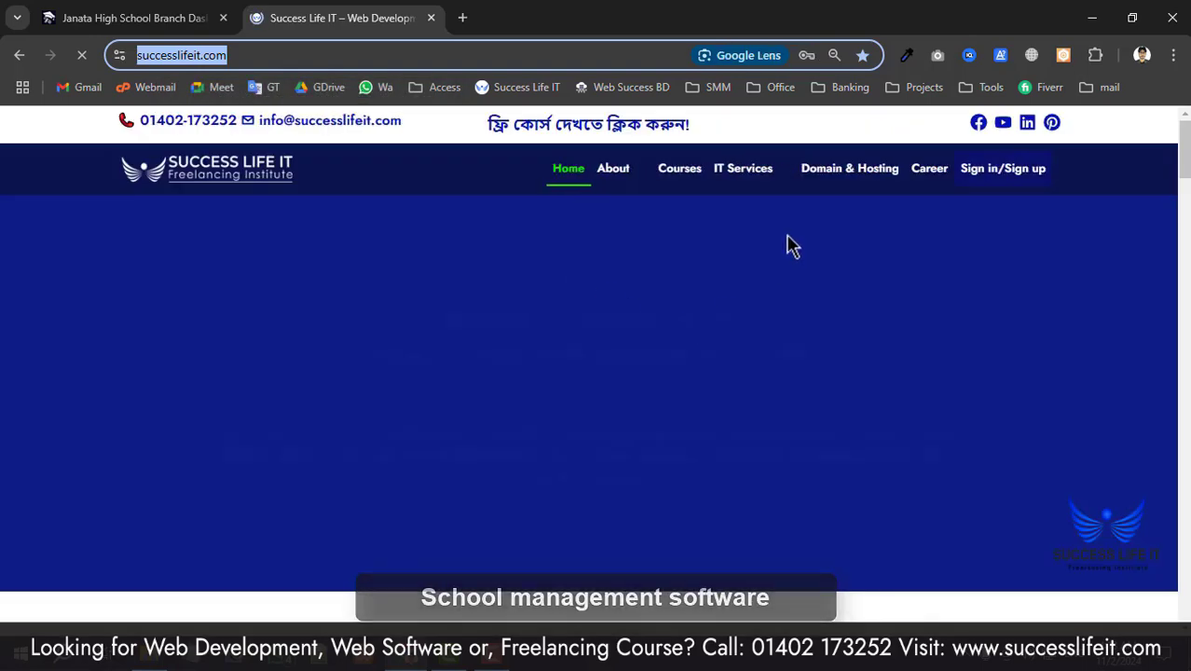
mouse_move(774, 166)
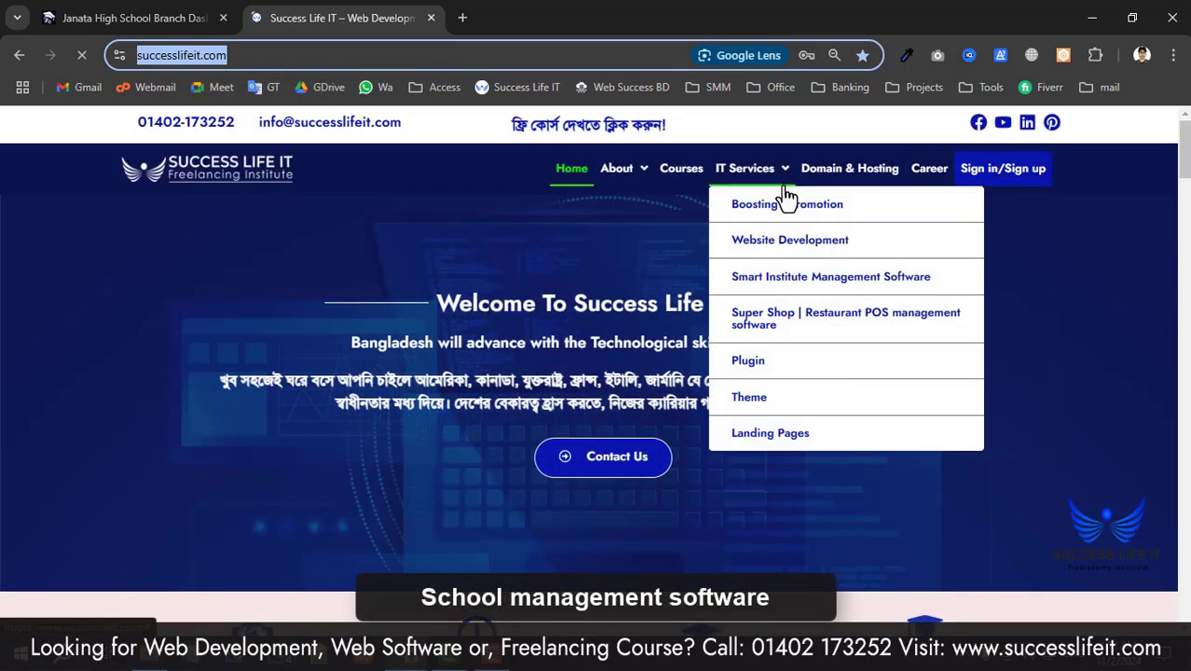
- Open the Smart Institute Management Software page, then log out of the Janata High School admin
click(839, 277)
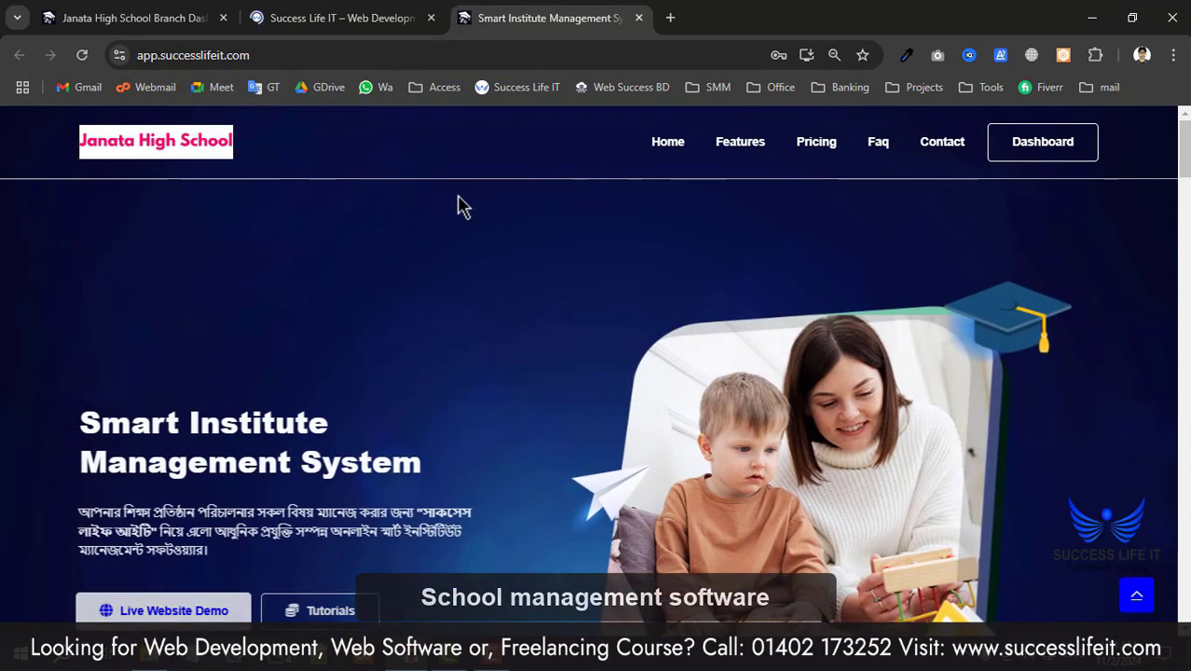
scroll(391, 317, down, 1)
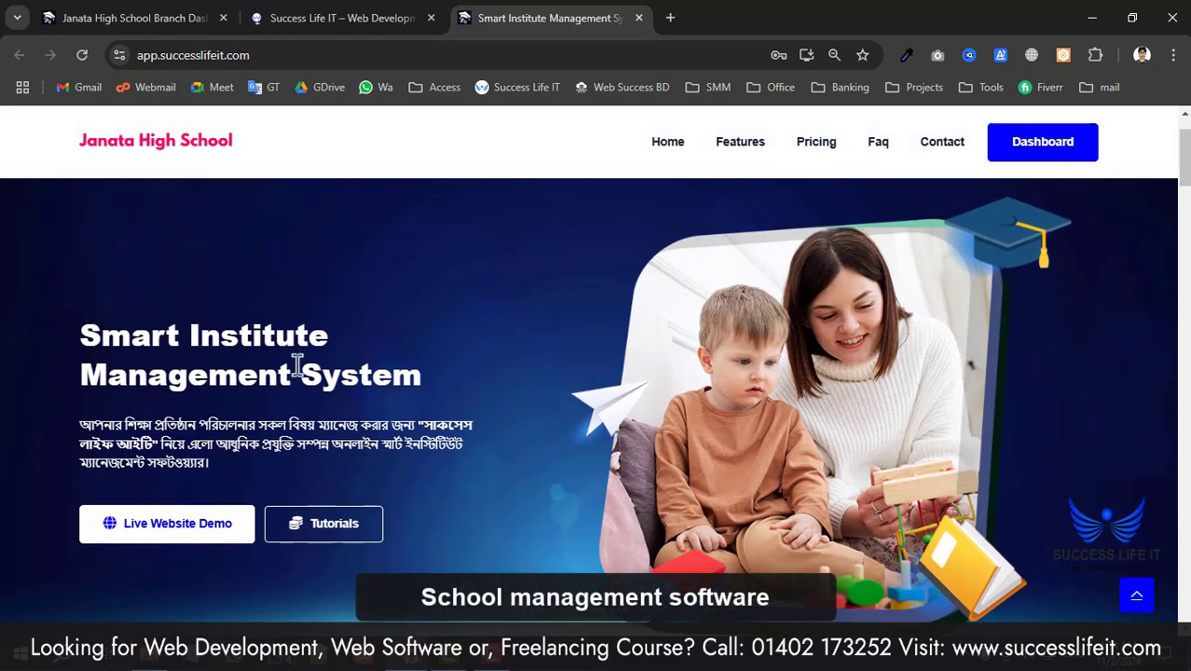
click(168, 17)
click(1152, 140)
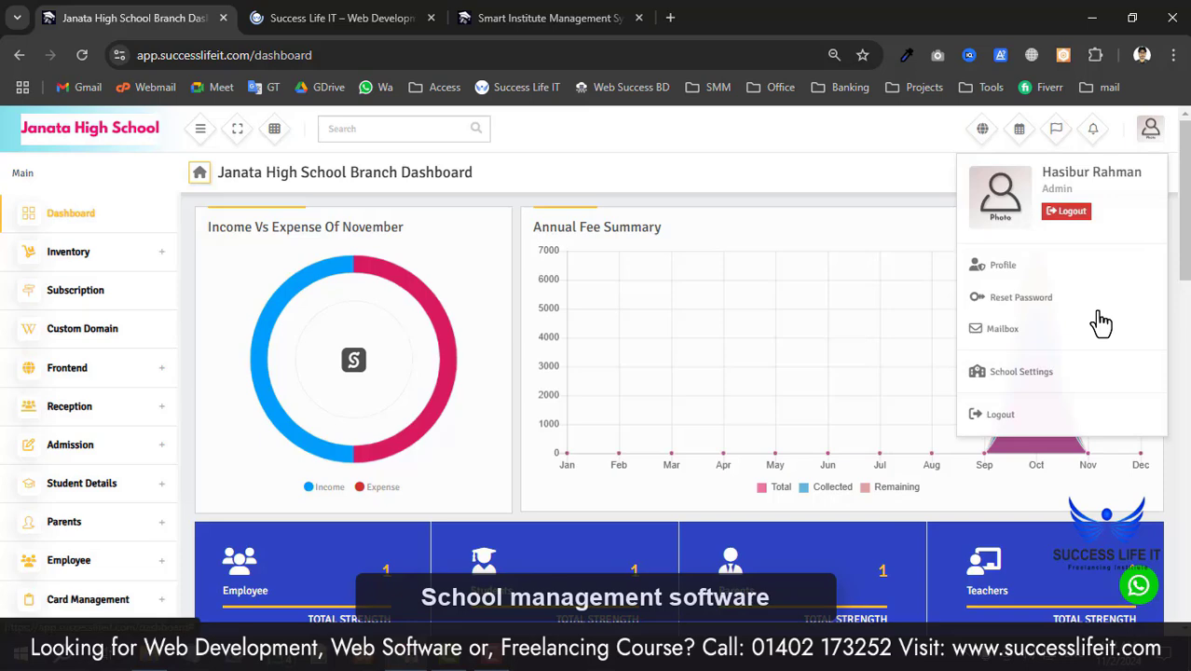
click(1051, 417)
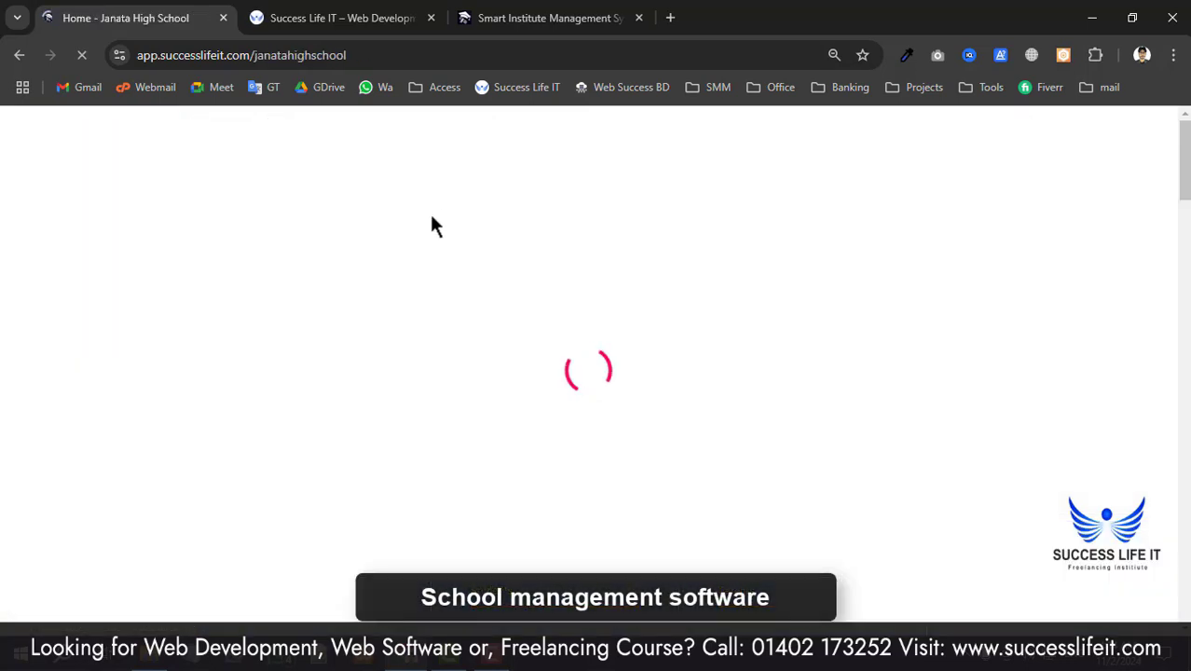
- Reload the Smart Institute Management System page and return to the Success Life IT website tab
click(540, 18)
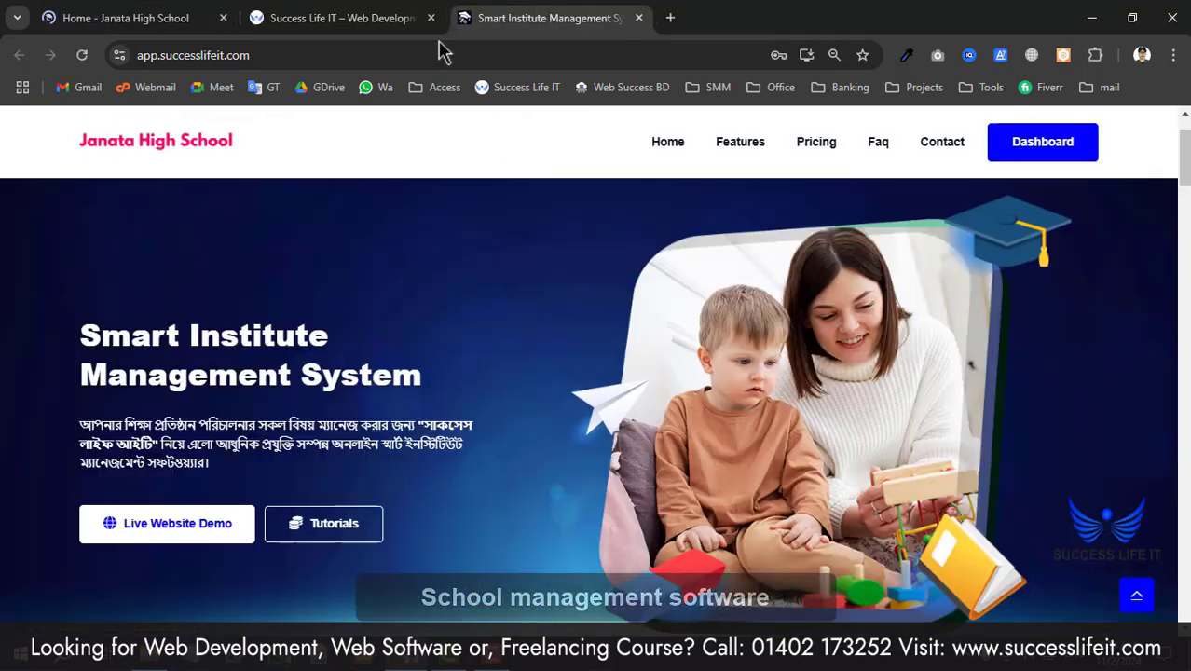
click(138, 141)
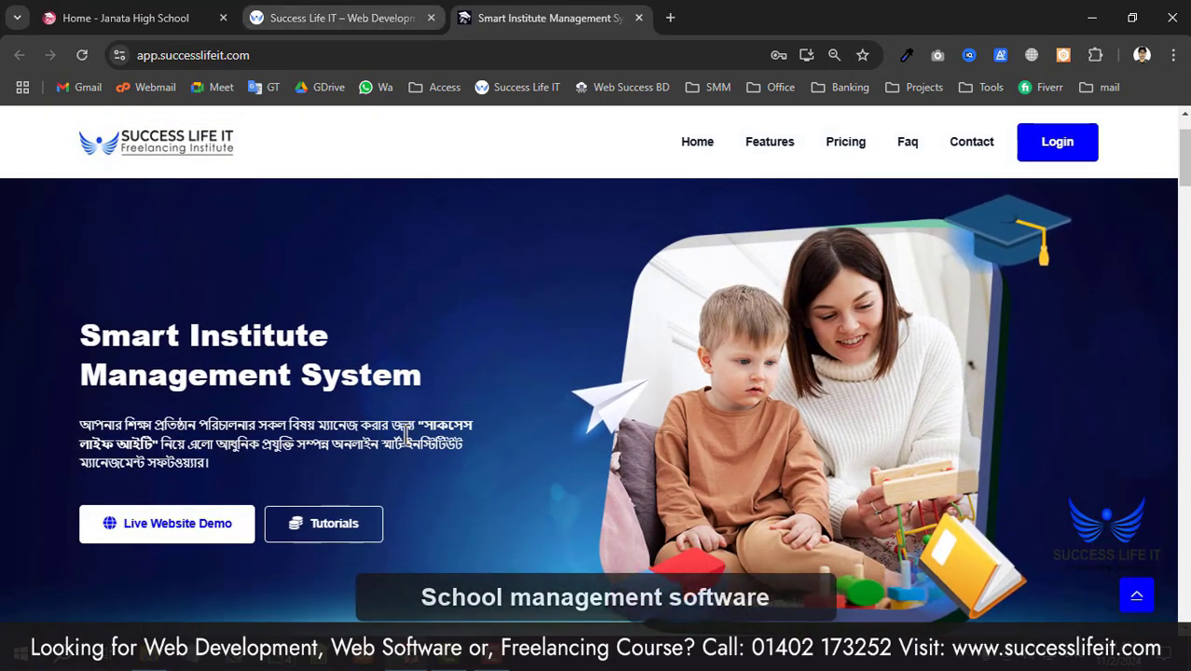
click(279, 22)
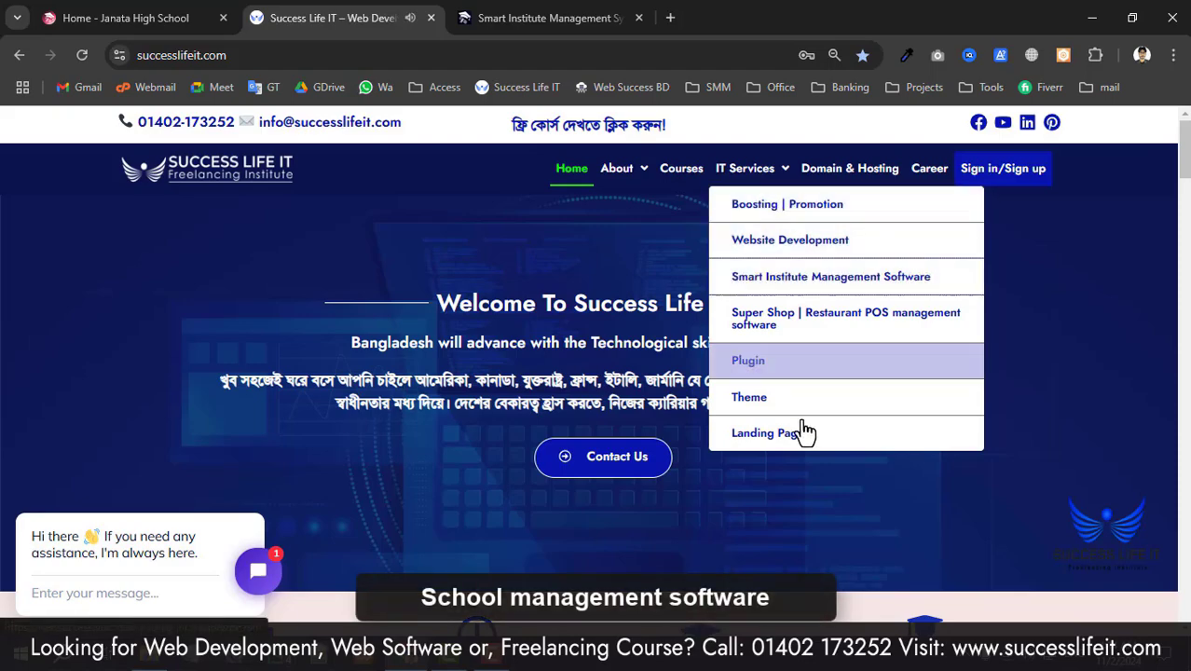
- Open the Smart Institute Management System page and scroll down to the pricing section
click(789, 276)
scroll(518, 487, down, 10)
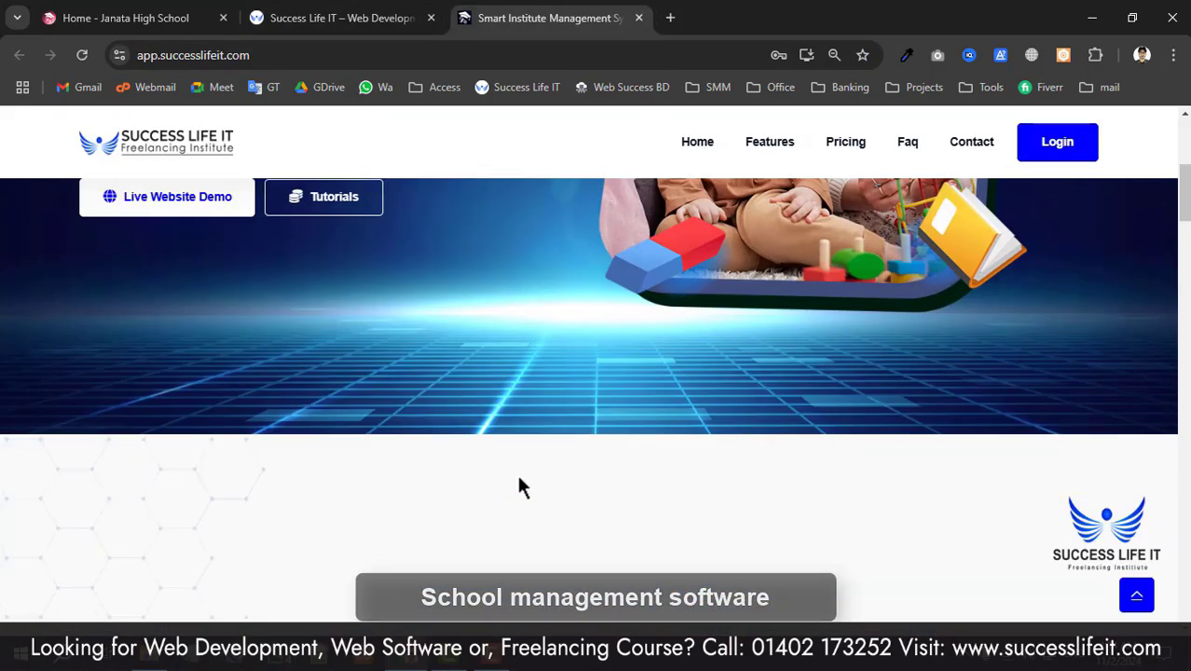
scroll(691, 301, down, 3)
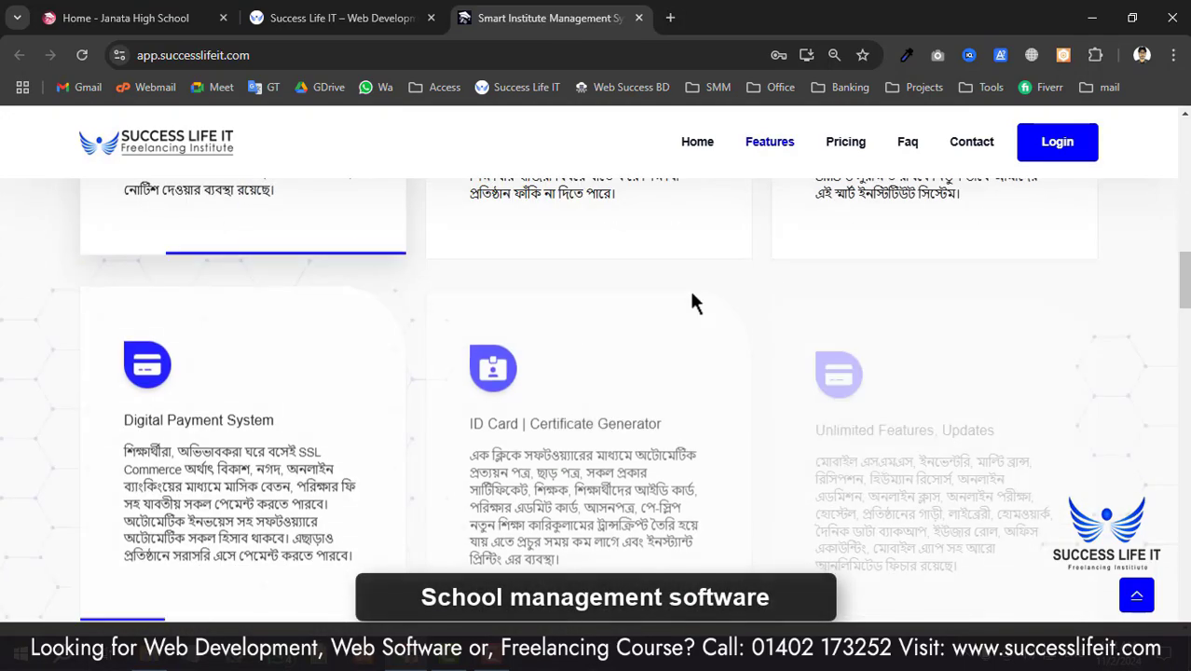
scroll(754, 365, up, 10)
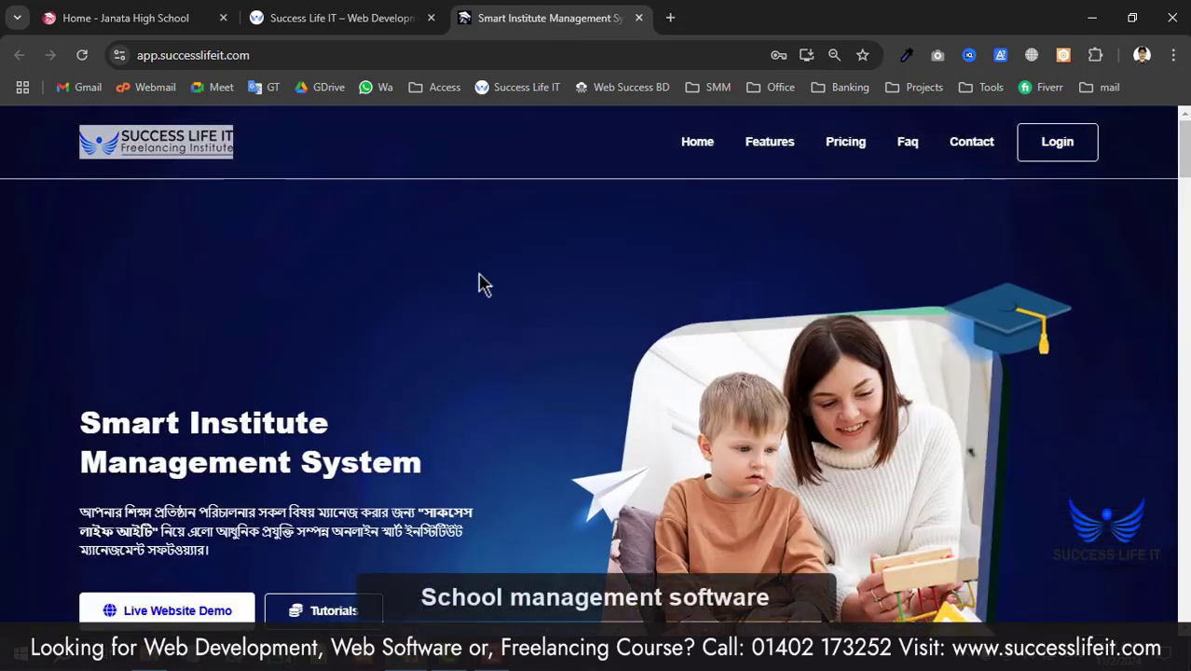
scroll(394, 320, down, 2)
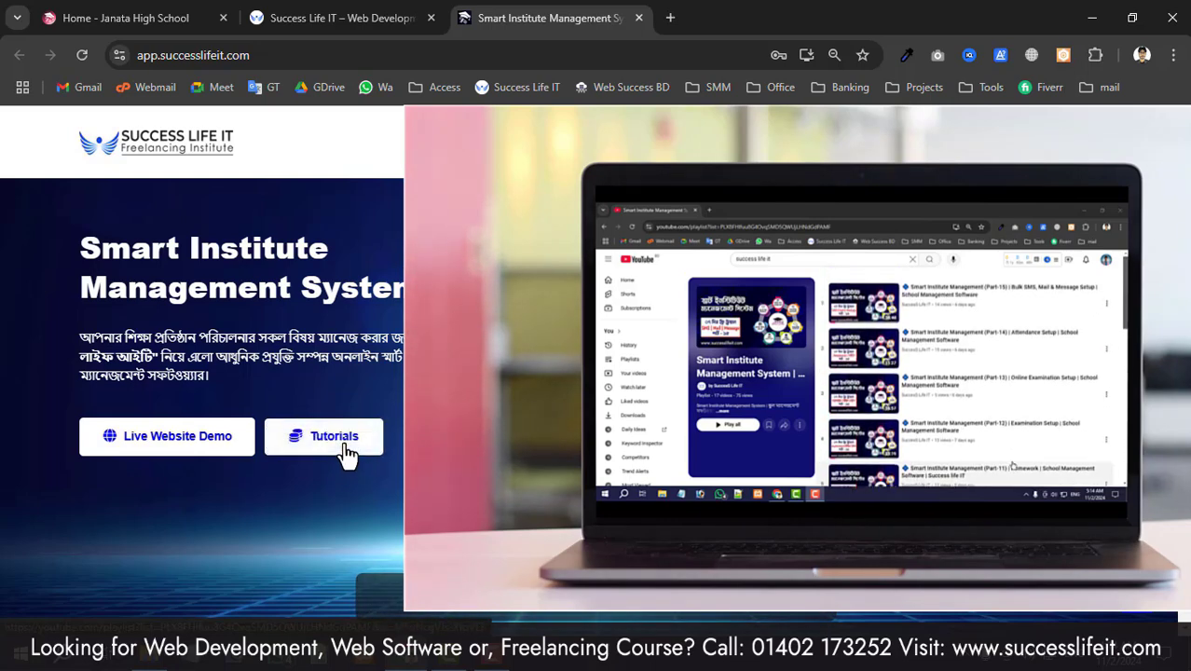
scroll(354, 417, down, 2)
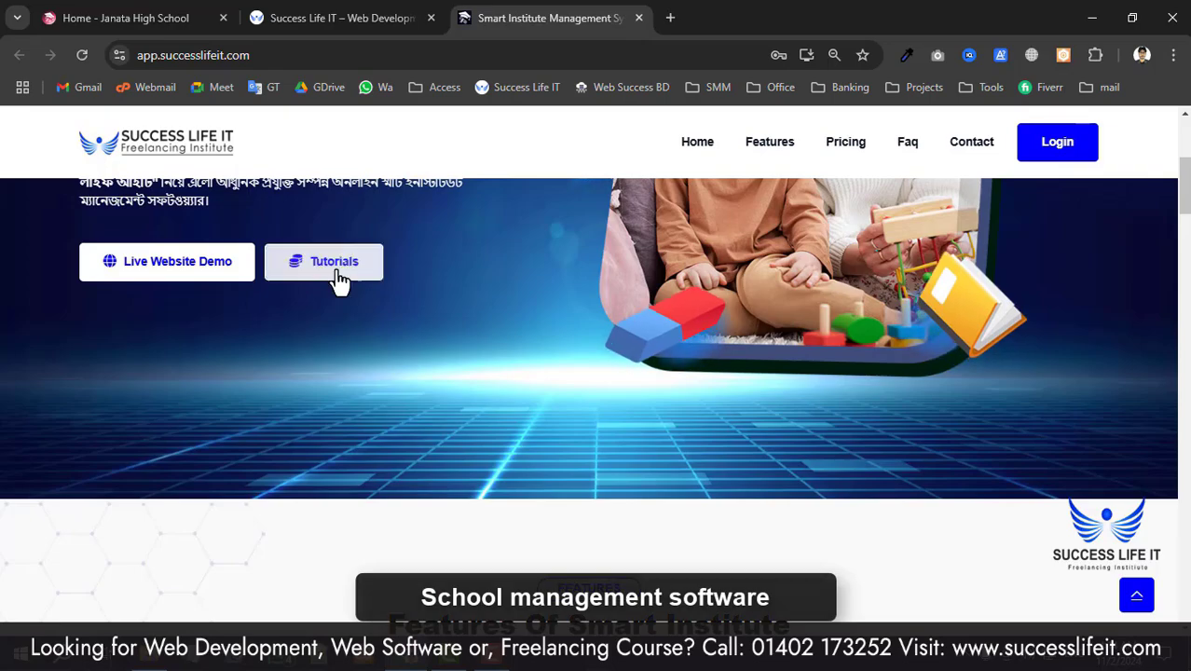
scroll(338, 279, down, 15)
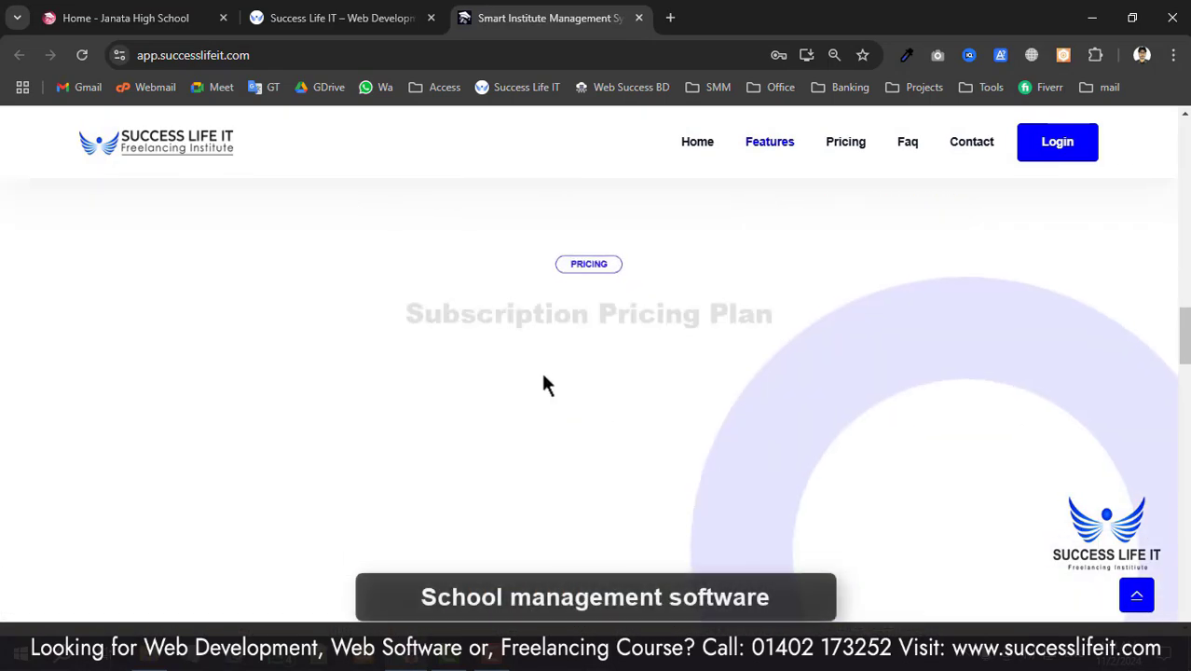
scroll(537, 382, down, 3)
scroll(522, 372, up, 4)
scroll(485, 378, down, 2)
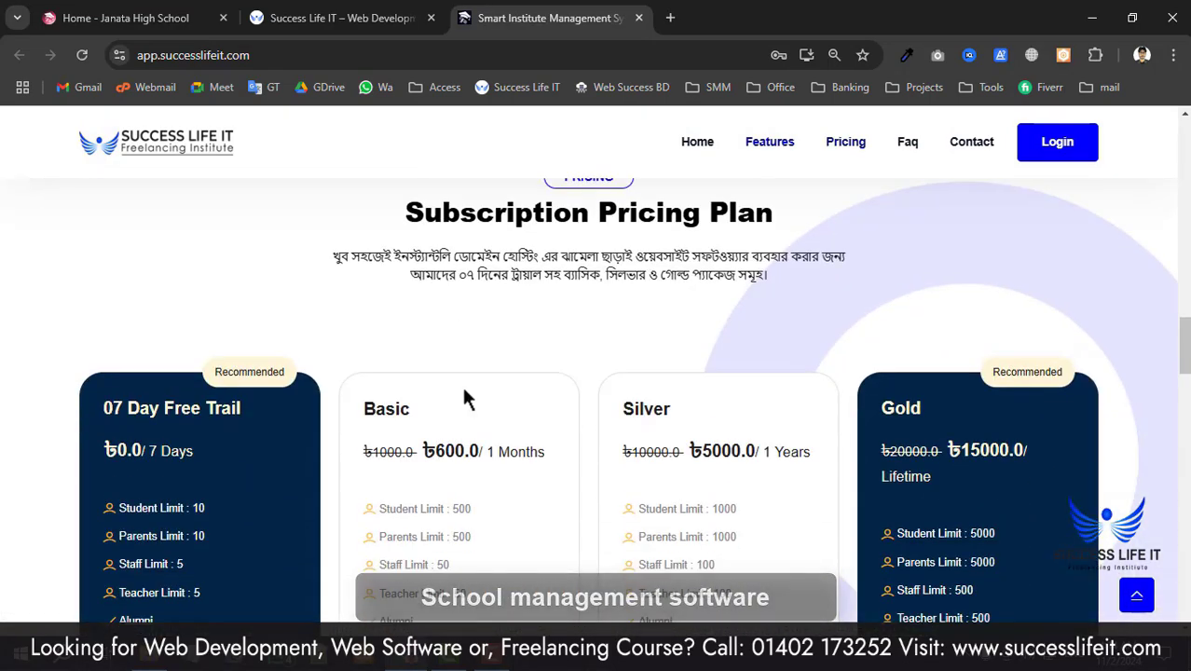
scroll(475, 385, down, 2)
scroll(503, 401, up, 1)
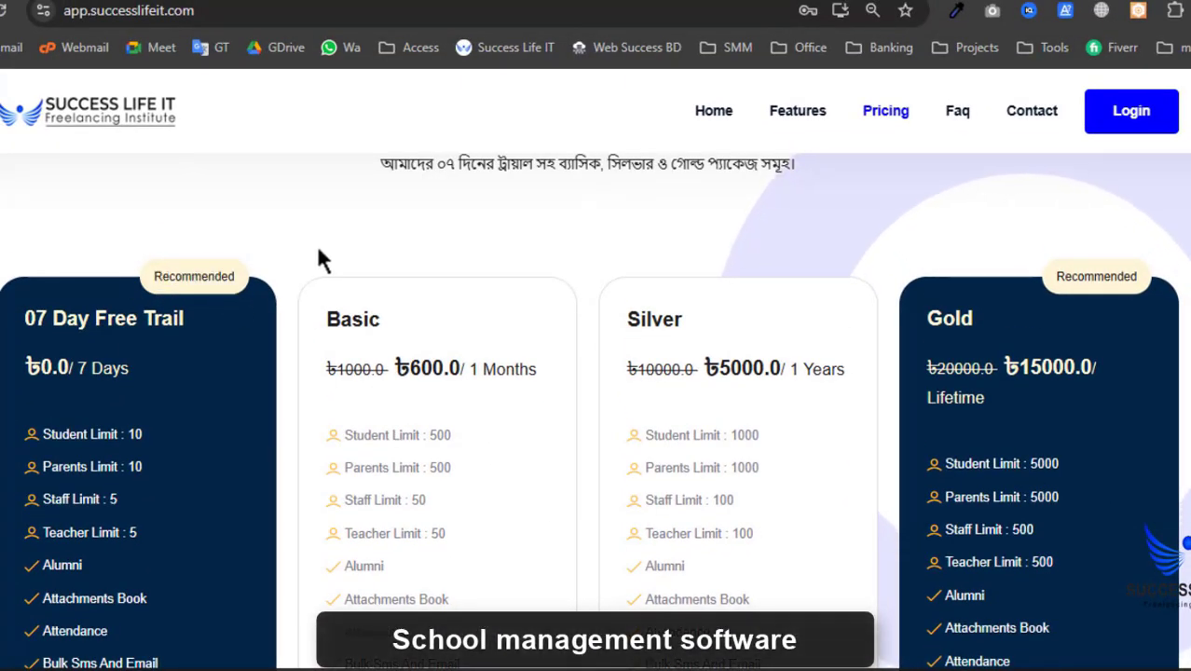
scroll(322, 259, down, 2)
scroll(321, 258, up, 4)
scroll(256, 345, down, 5)
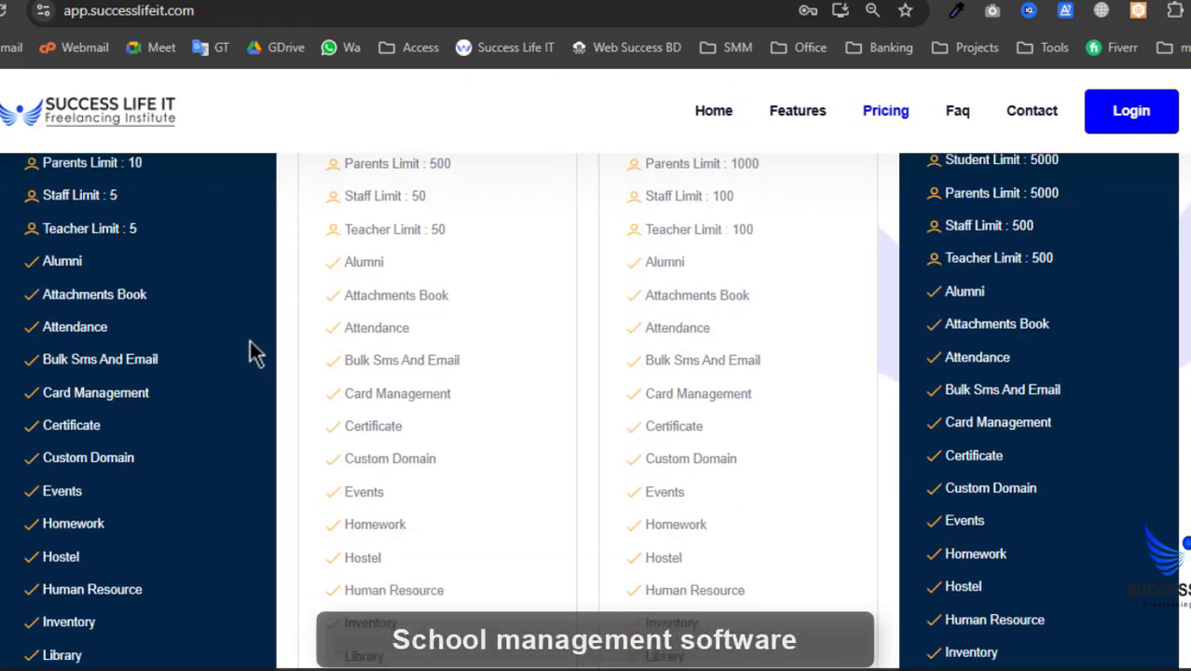
scroll(895, 408, up, 3)
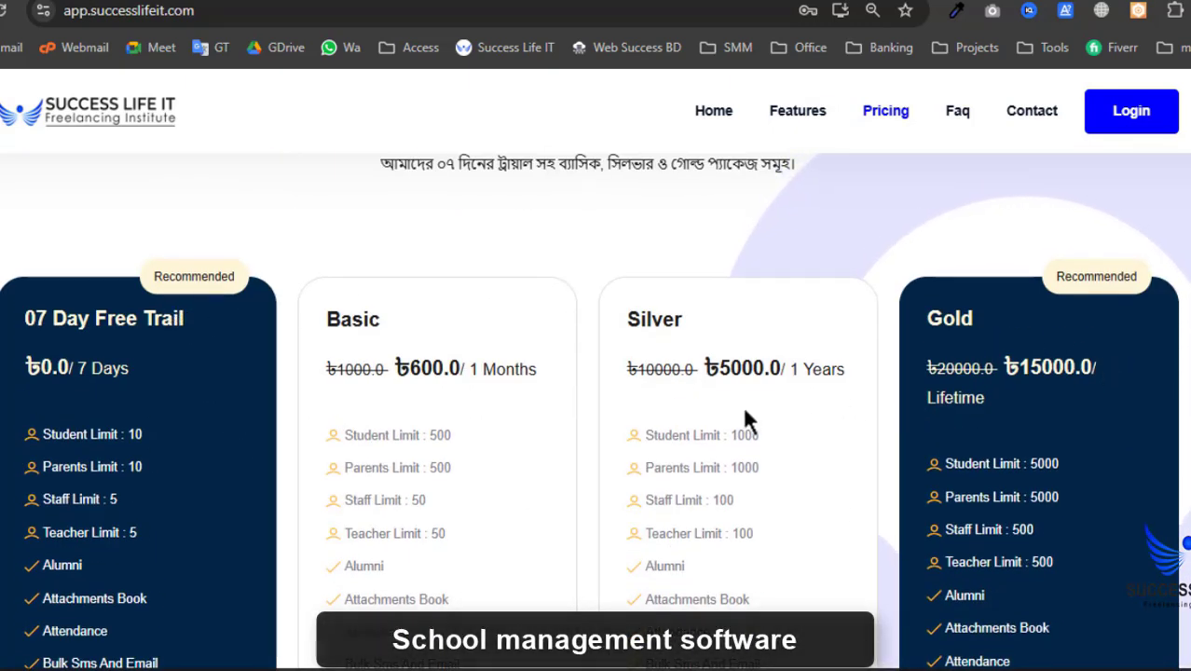
scroll(665, 425, down, 2)
scroll(670, 433, up, 2)
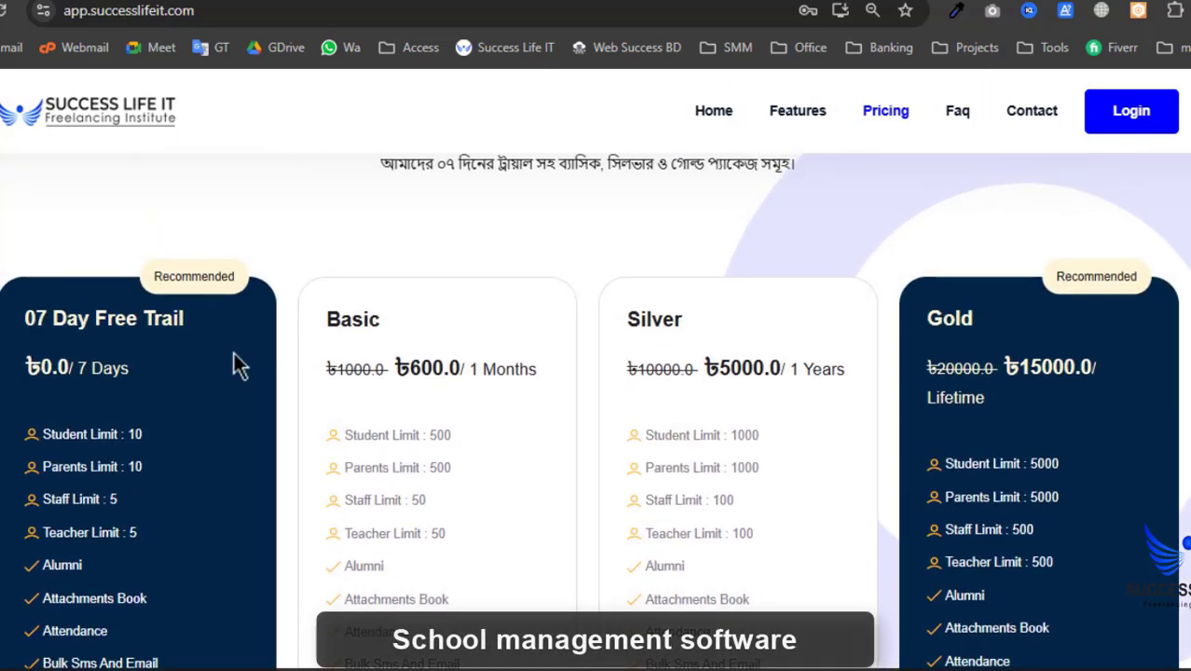
- Compare the 07 Day Free Trail, Basic and Gold plans and their features
drag(337, 313, 380, 319)
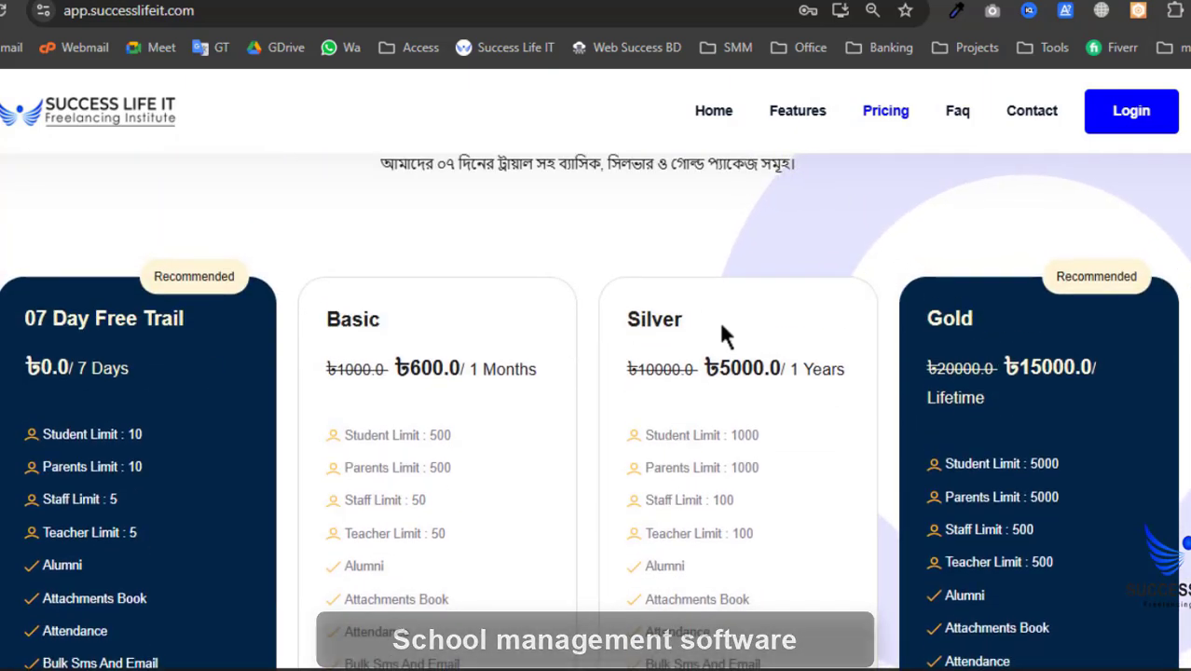
drag(944, 327, 1034, 341)
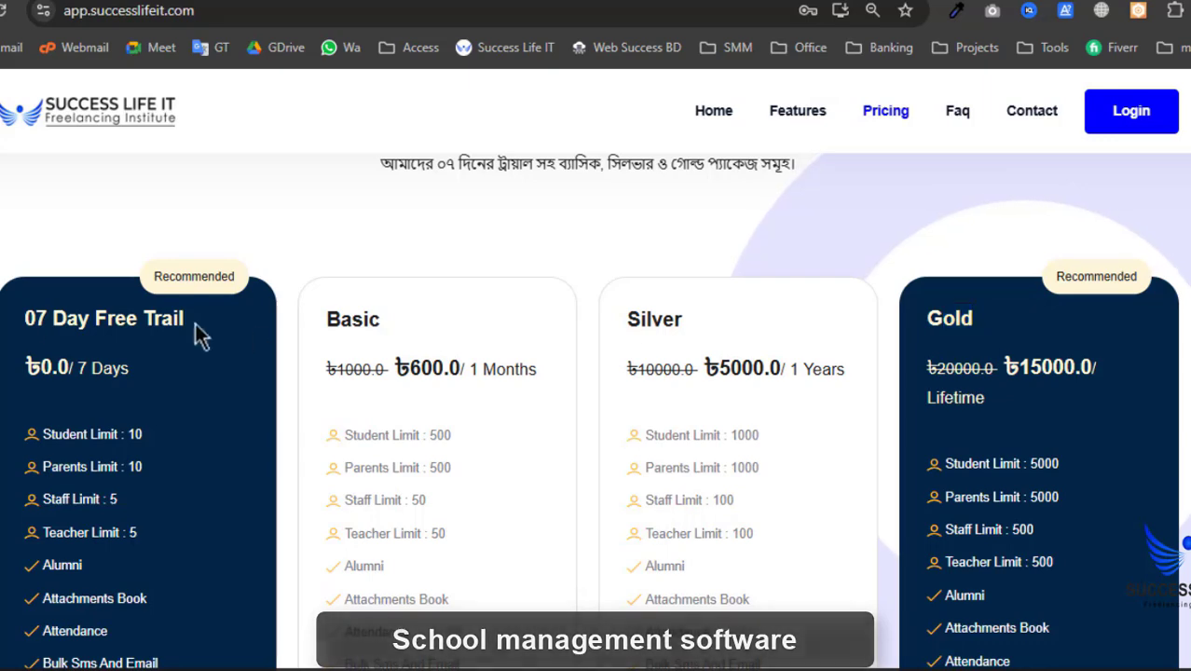
drag(23, 322, 114, 317)
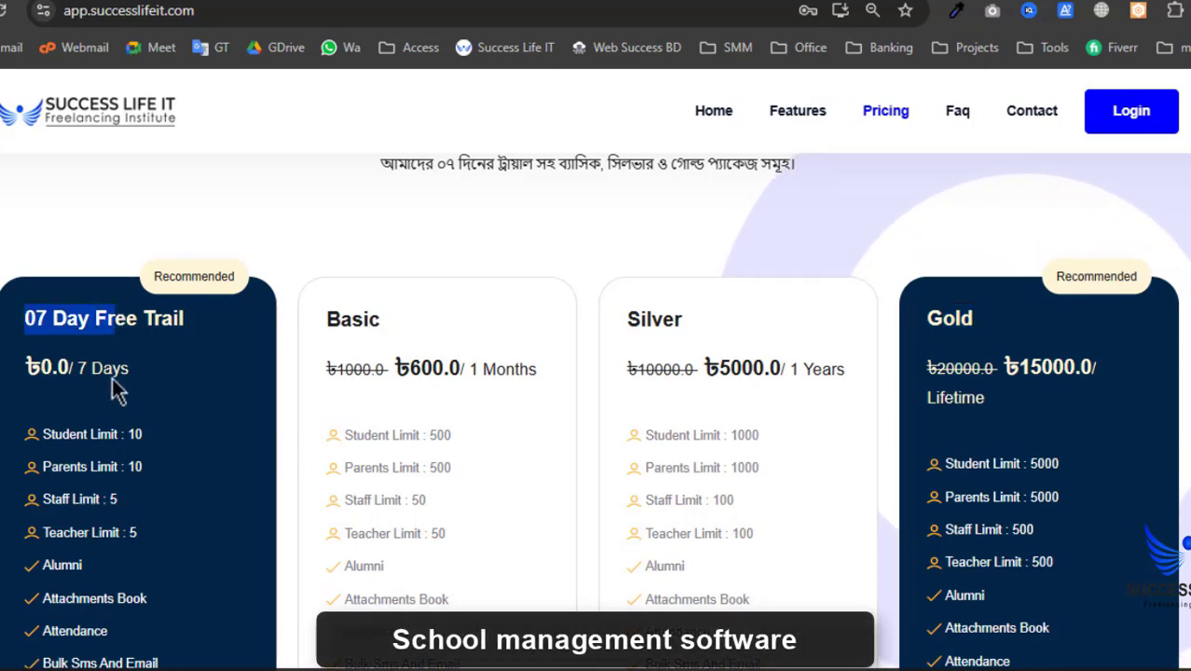
scroll(113, 390, down, 6)
scroll(111, 481, up, 6)
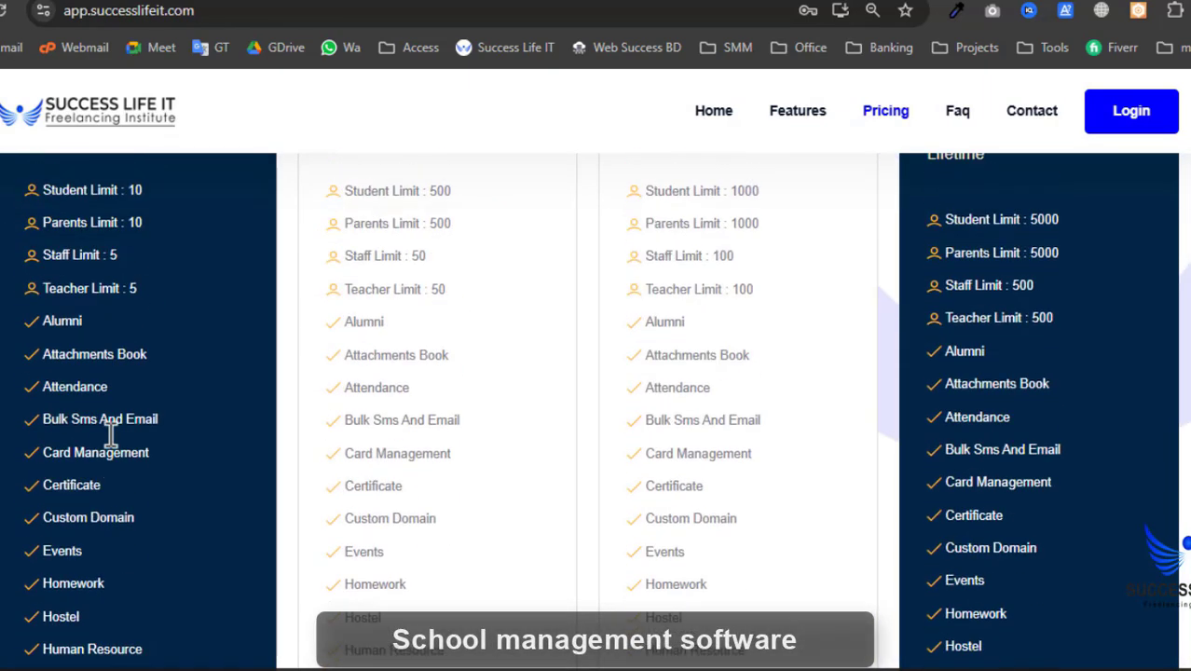
scroll(119, 429, down, 4)
scroll(120, 429, down, 4)
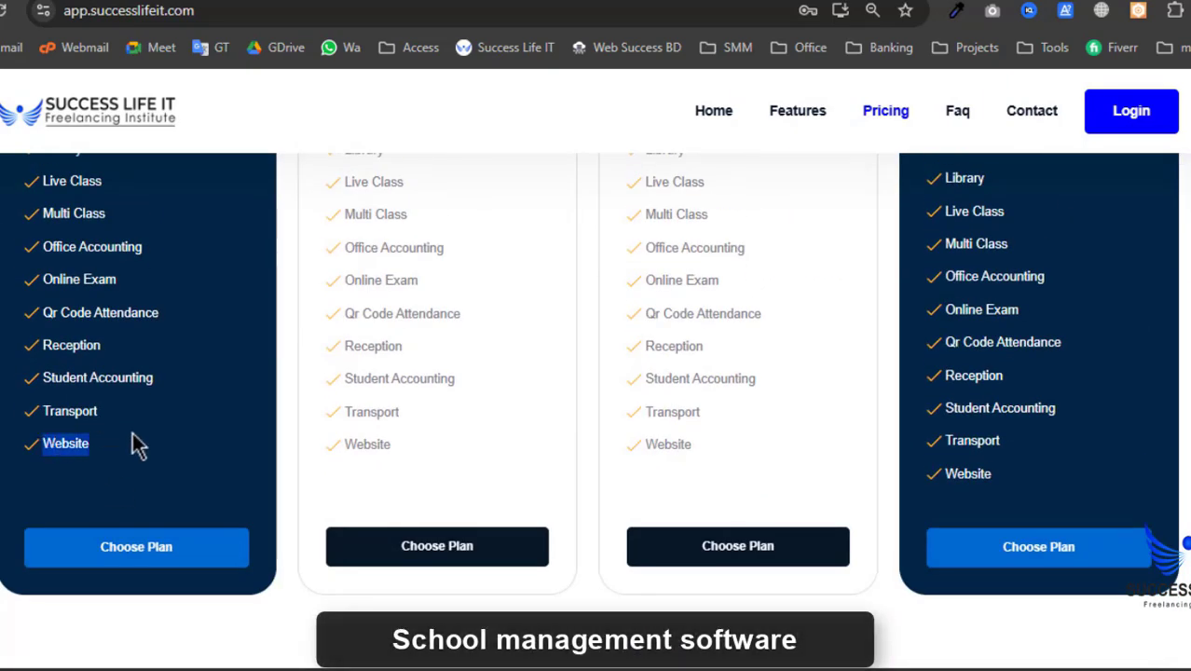
click(180, 429)
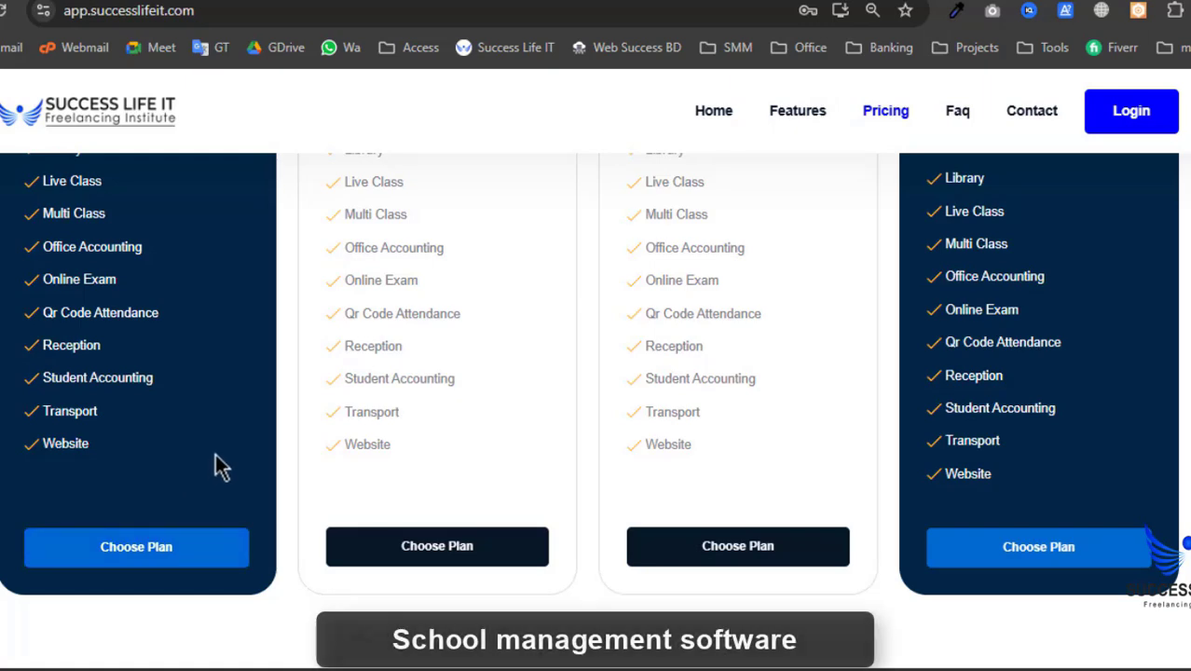
scroll(221, 466, up, 2)
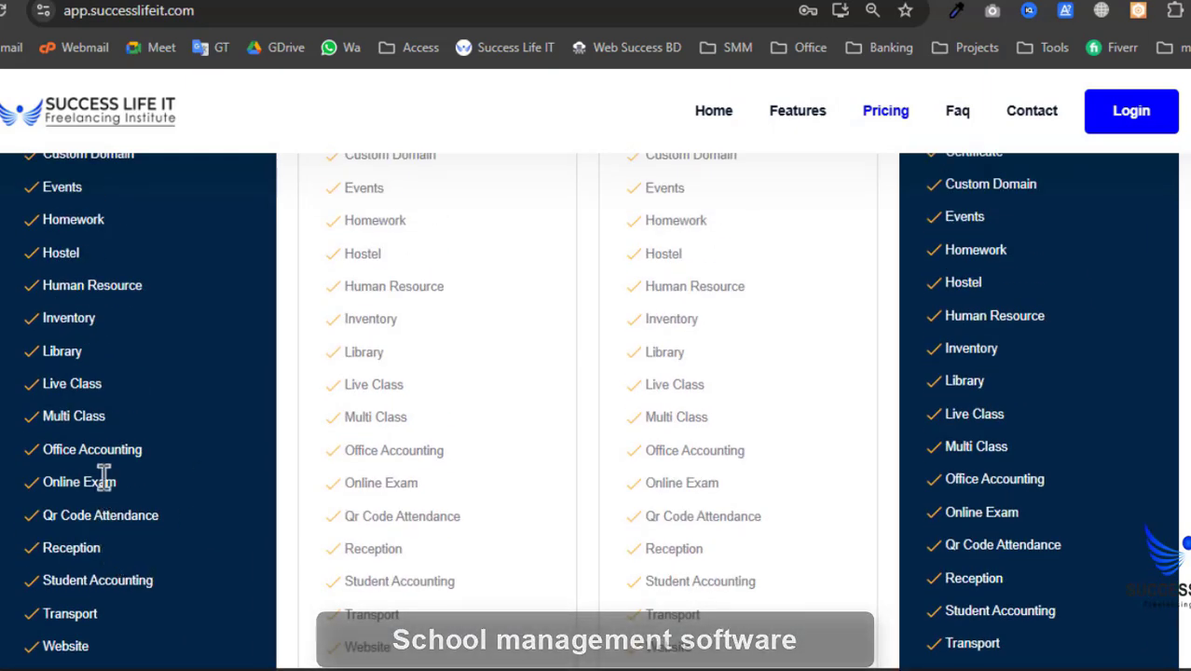
scroll(104, 475, up, 1)
scroll(146, 453, down, 2)
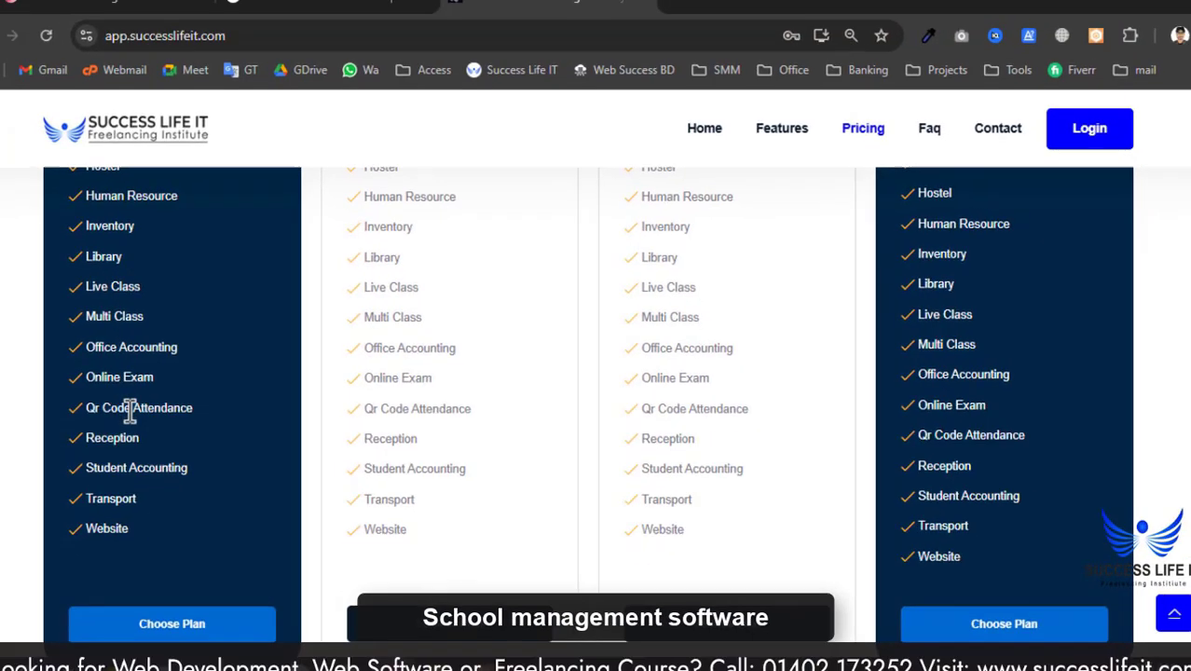
scroll(79, 536, up, 1)
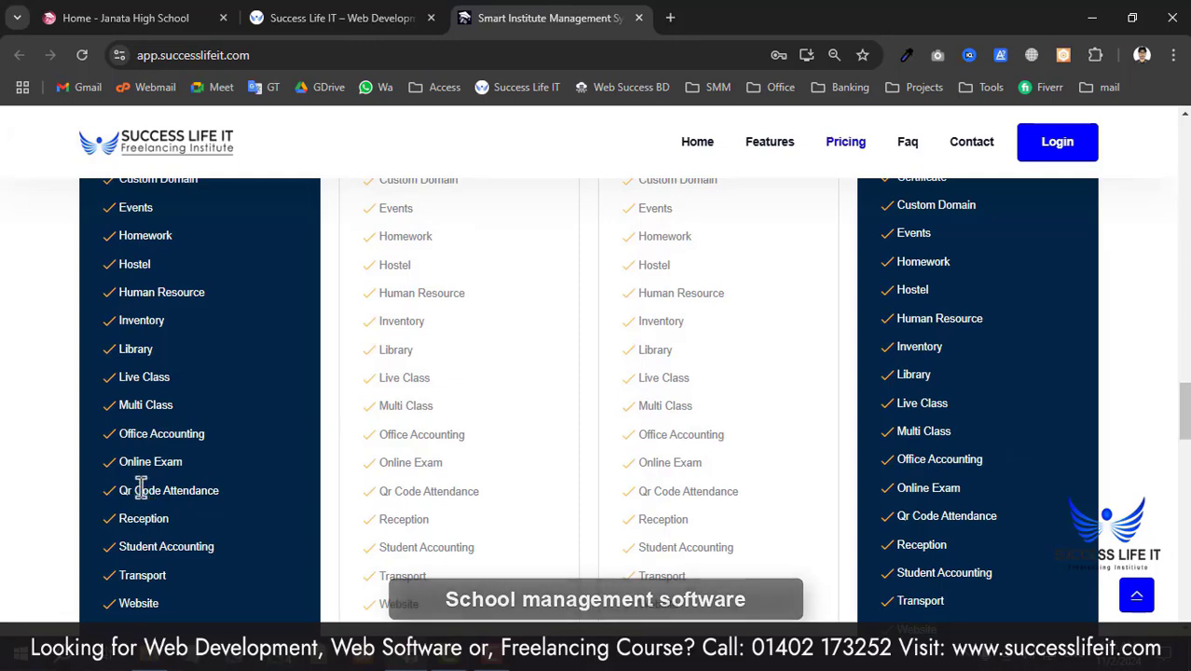
- Scroll back through the four pricing cards to the Bangla product introduction at the top
scroll(186, 490, up, 2)
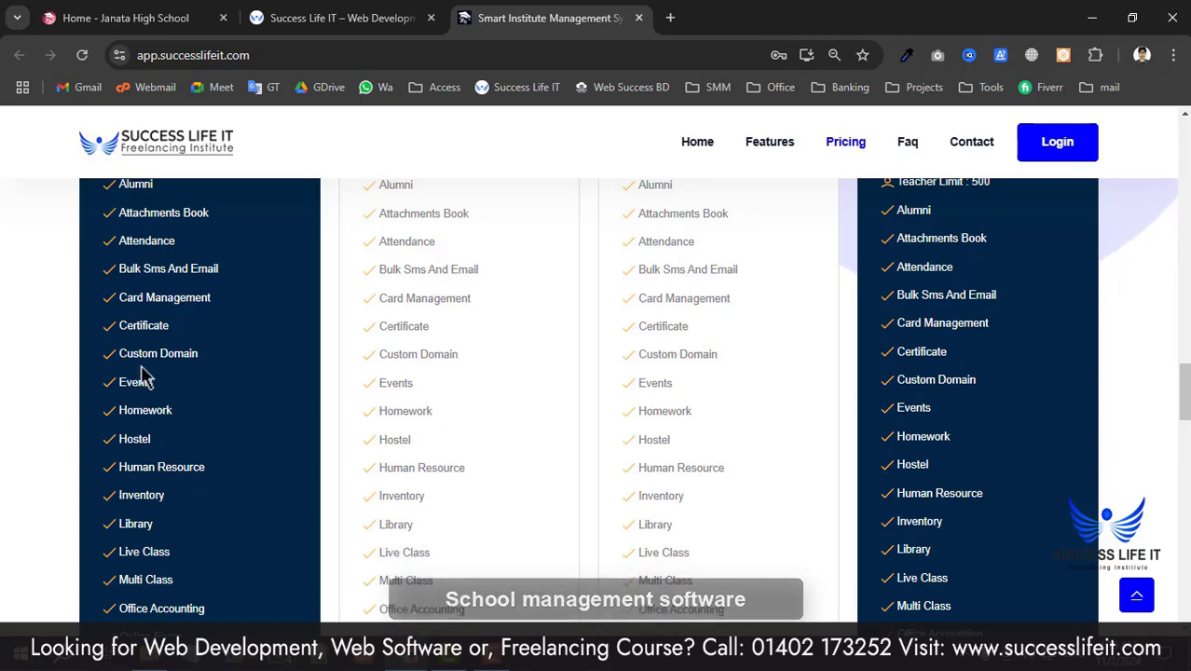
scroll(144, 378, up, 2)
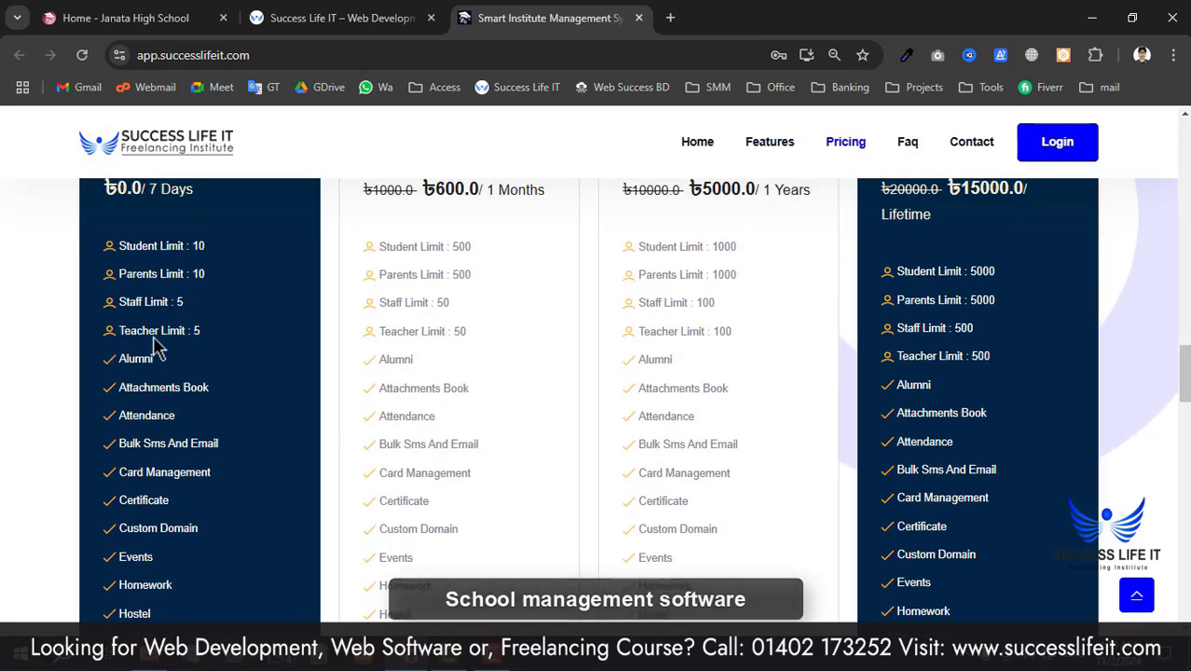
scroll(939, 405, up, 1)
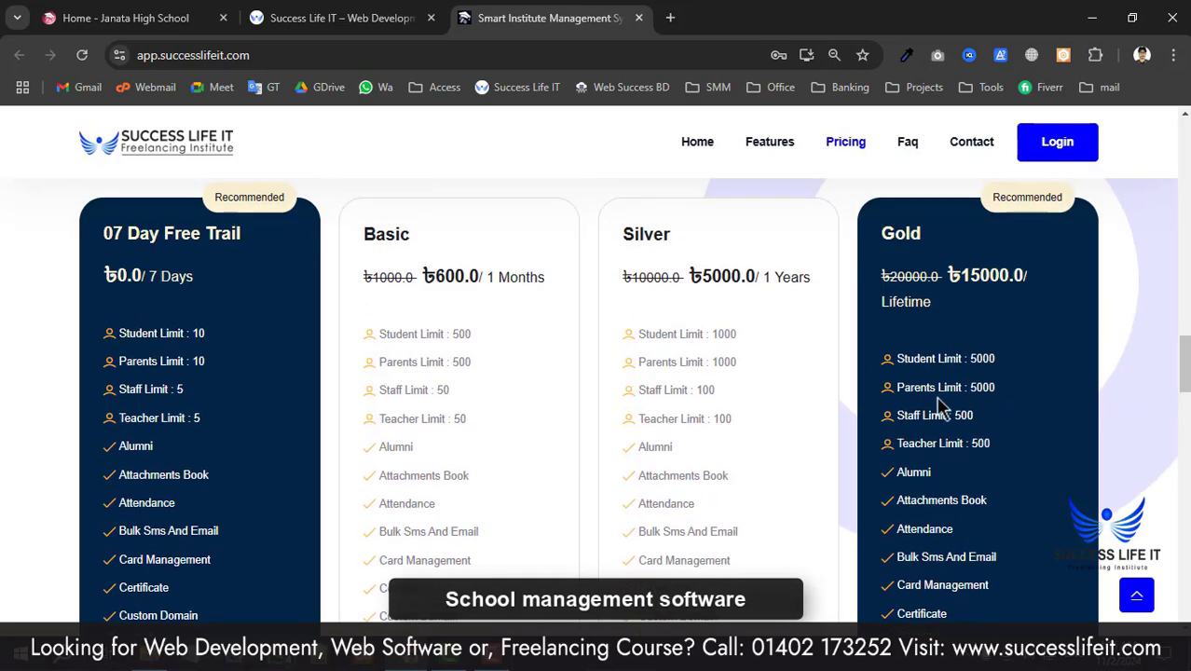
scroll(233, 367, down, 2)
scroll(235, 366, up, 2)
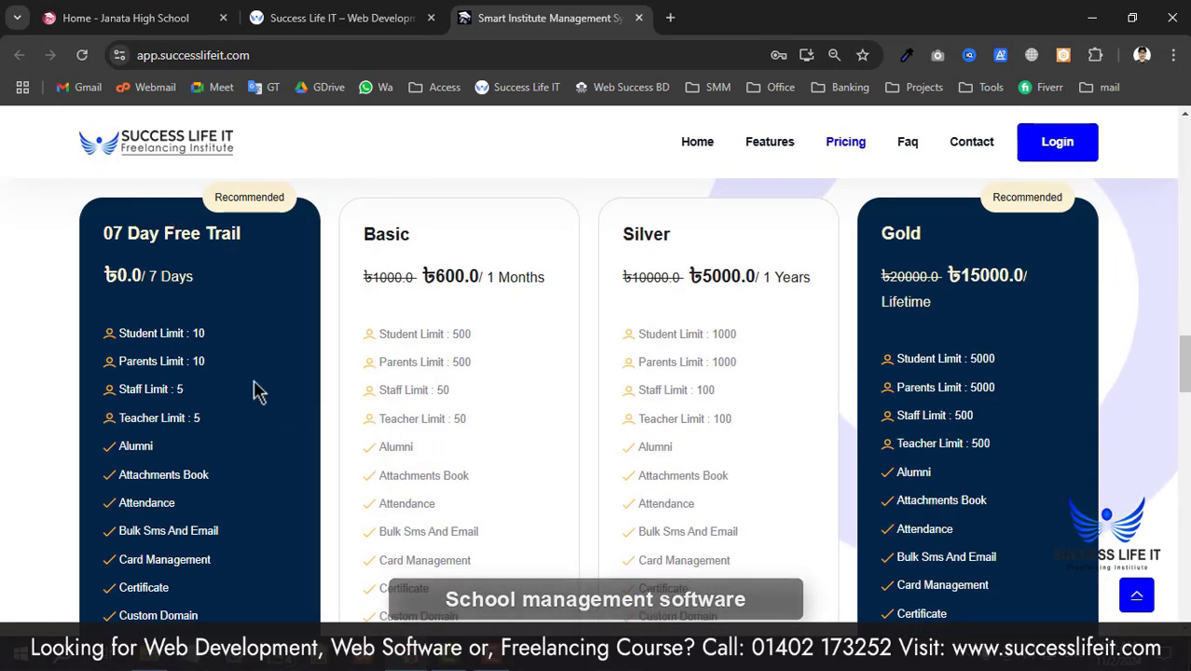
scroll(239, 434, down, 10)
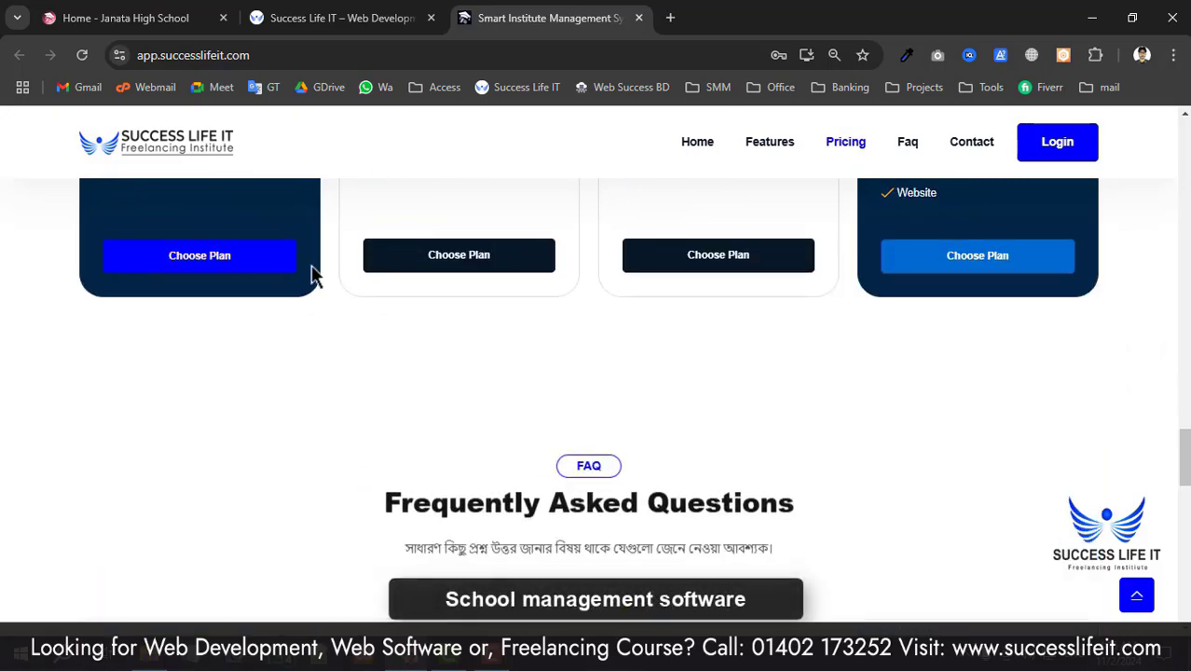
scroll(280, 393, up, 8)
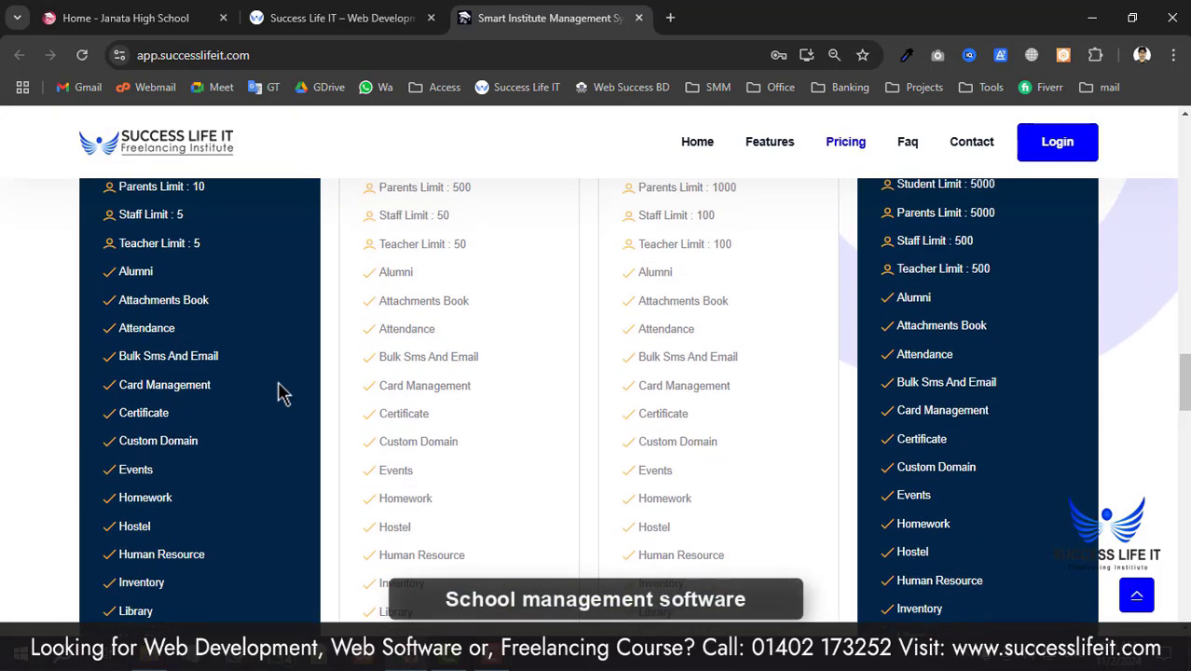
scroll(283, 392, up, 3)
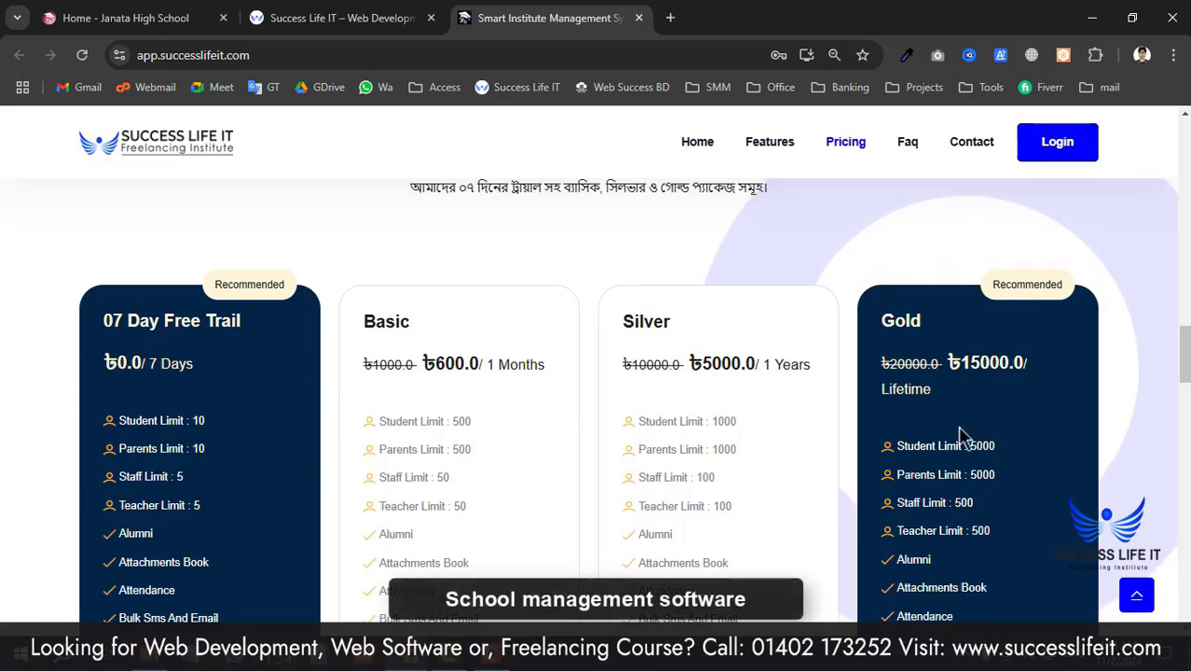
drag(1188, 376, 1181, 160)
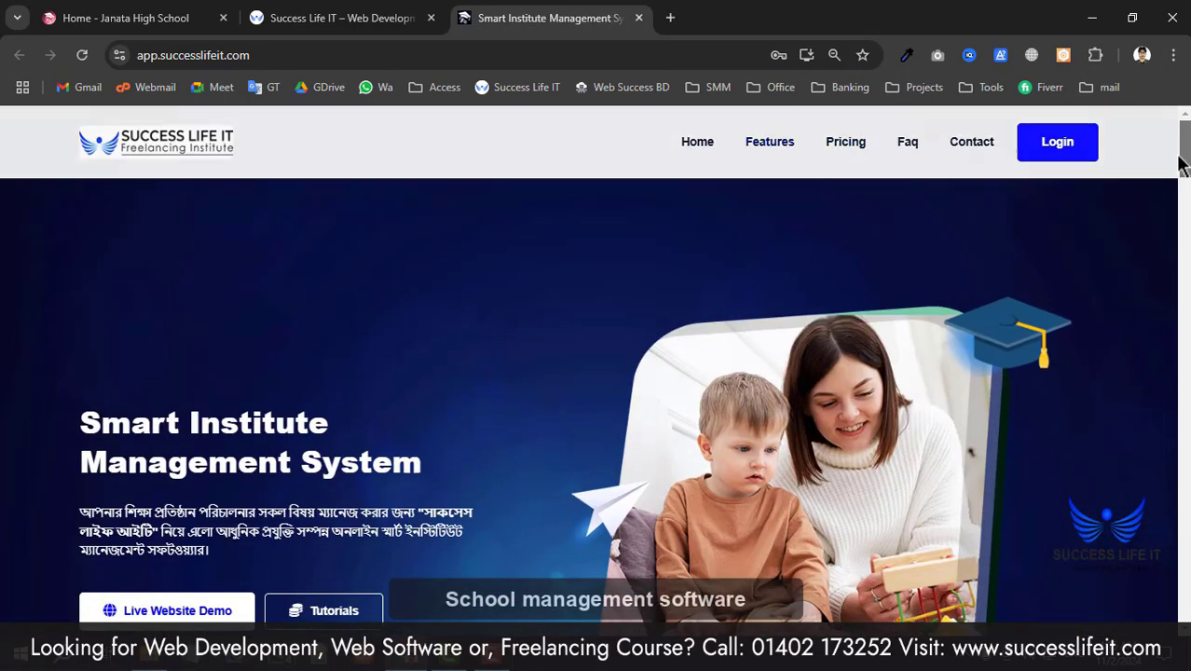
- Go to app.successlifeit.com/janatahighschool via the address bar suggestion
click(393, 53)
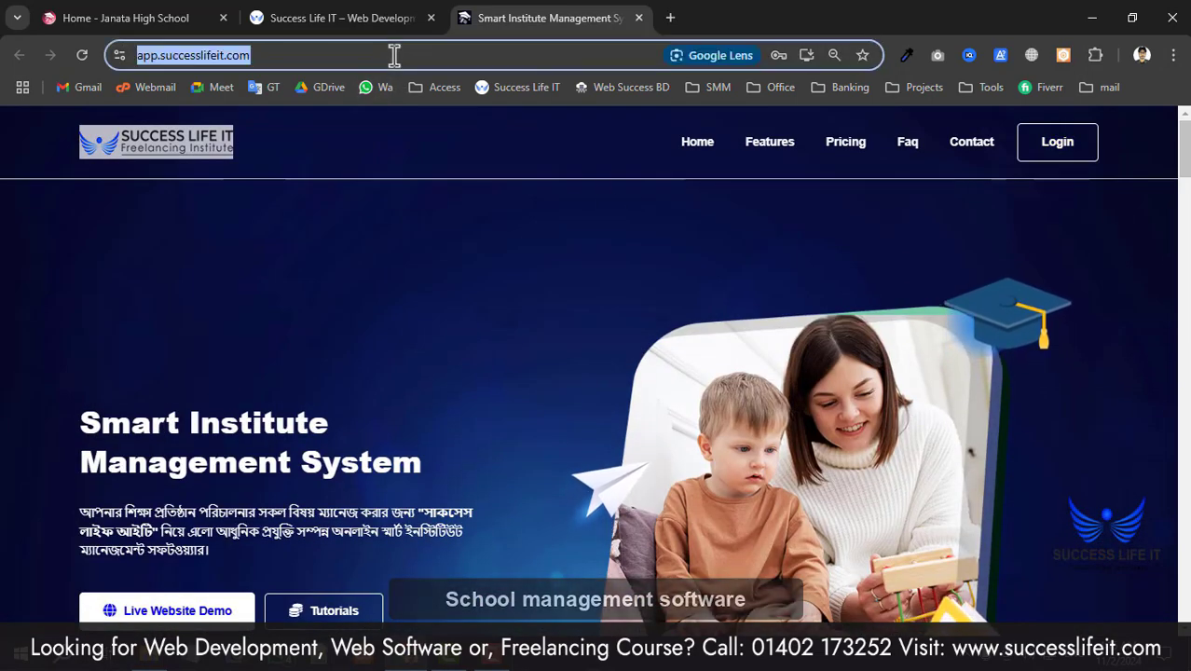
drag(393, 53, 266, 55)
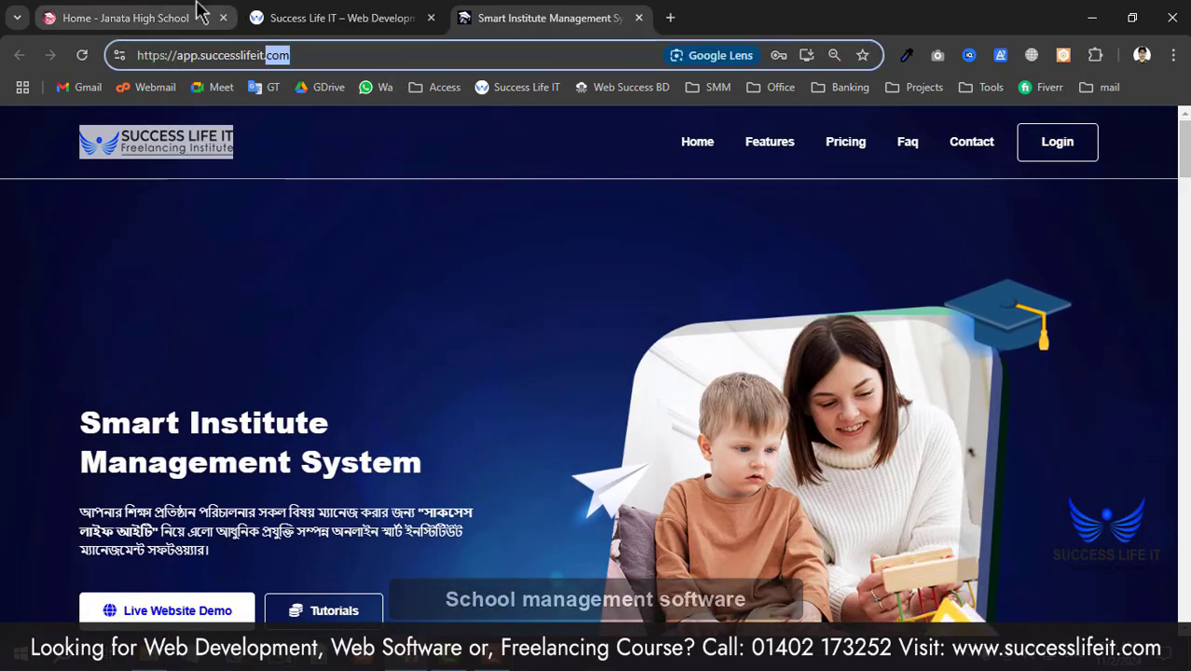
click(307, 51)
text(ja)
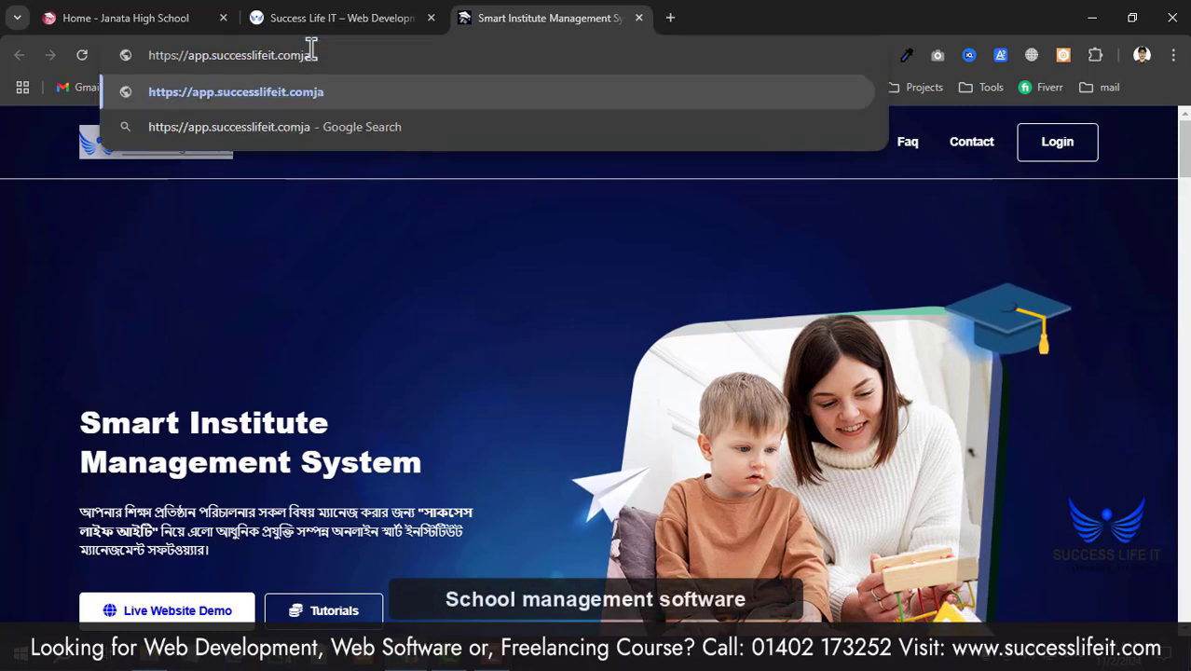
key(BackSpace)
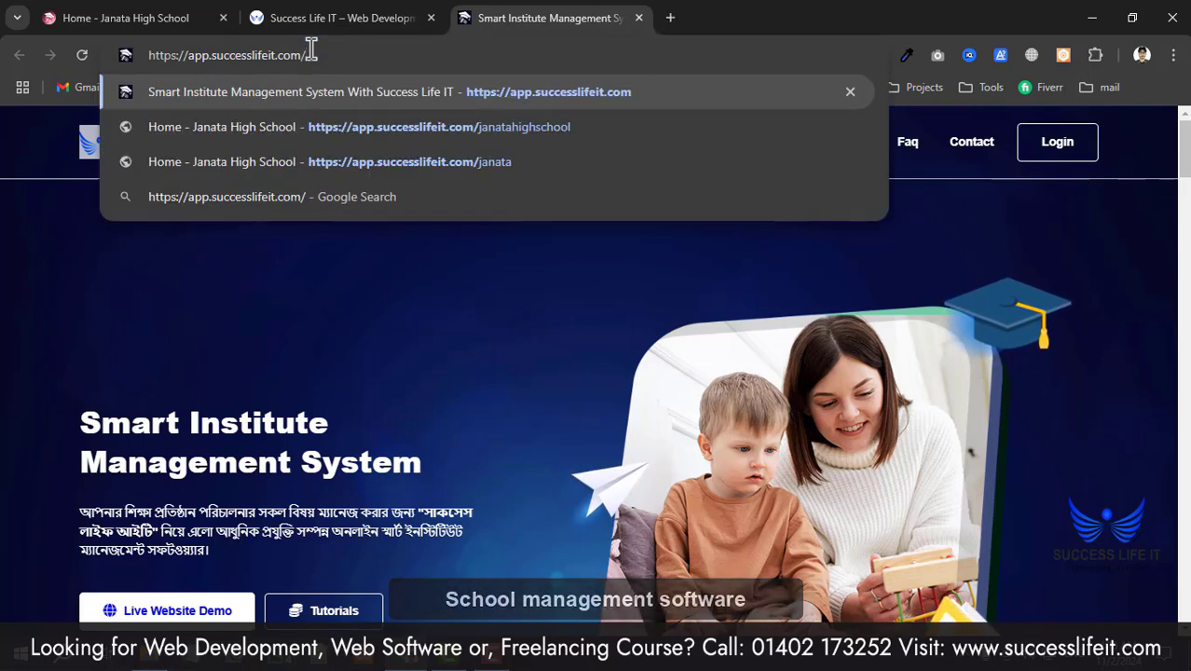
click(410, 131)
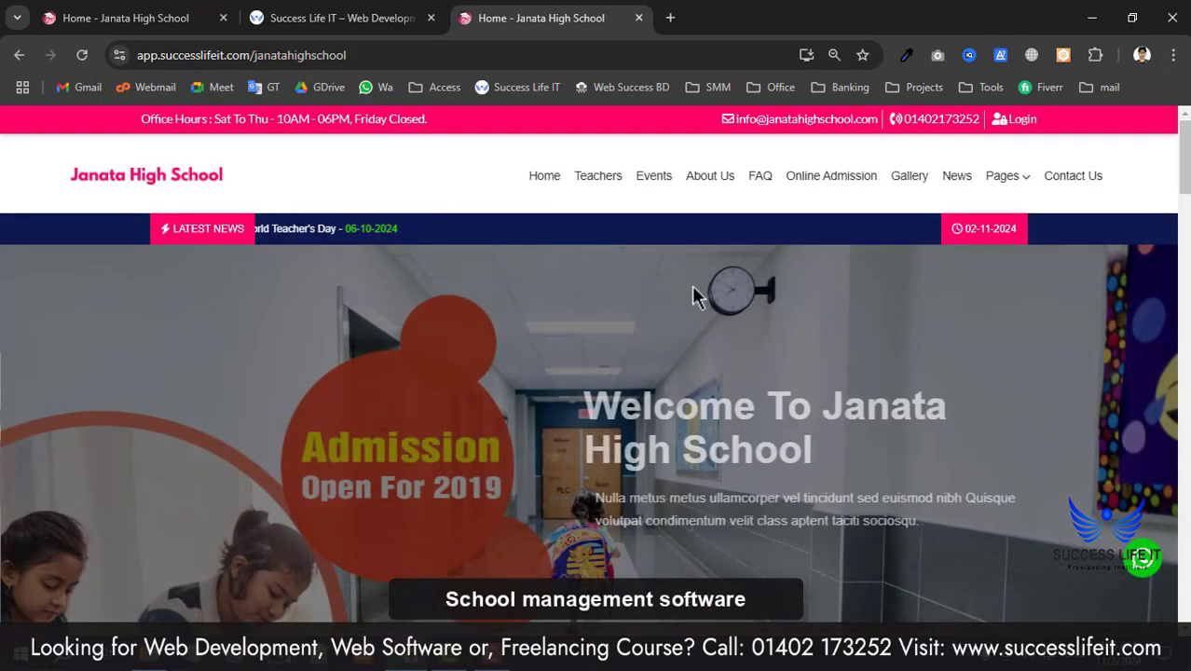
- Browse the Janata High School homepage and open Exam Results in a new tab
scroll(342, 424, down, 5)
scroll(343, 434, up, 5)
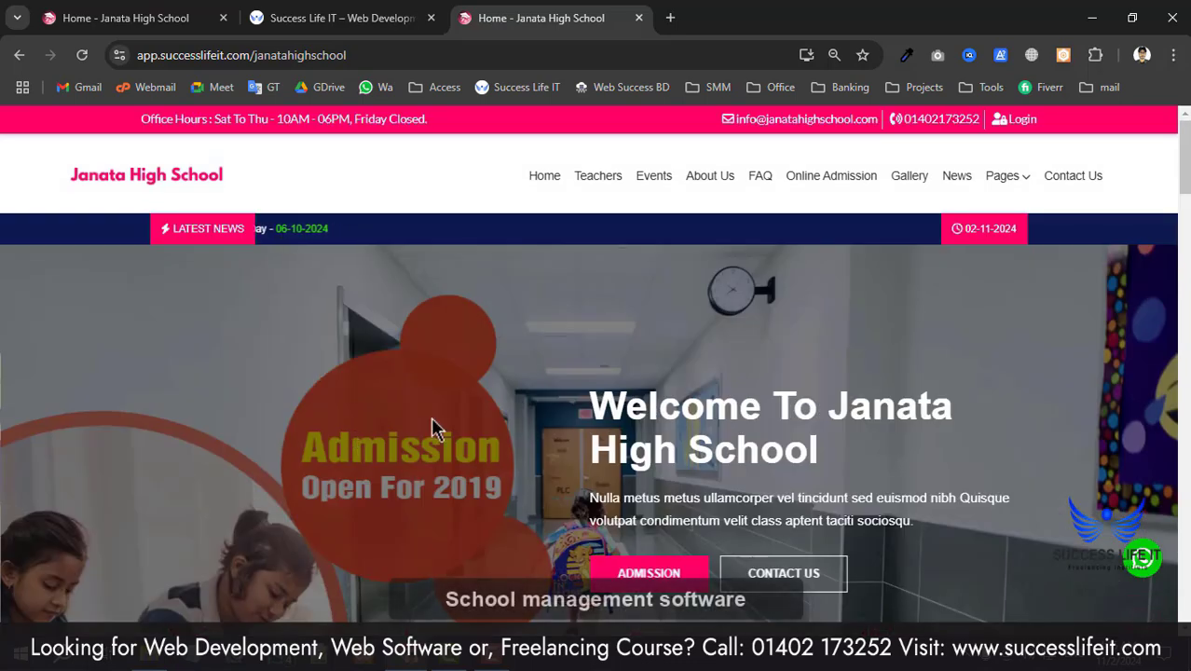
scroll(526, 458, down, 3)
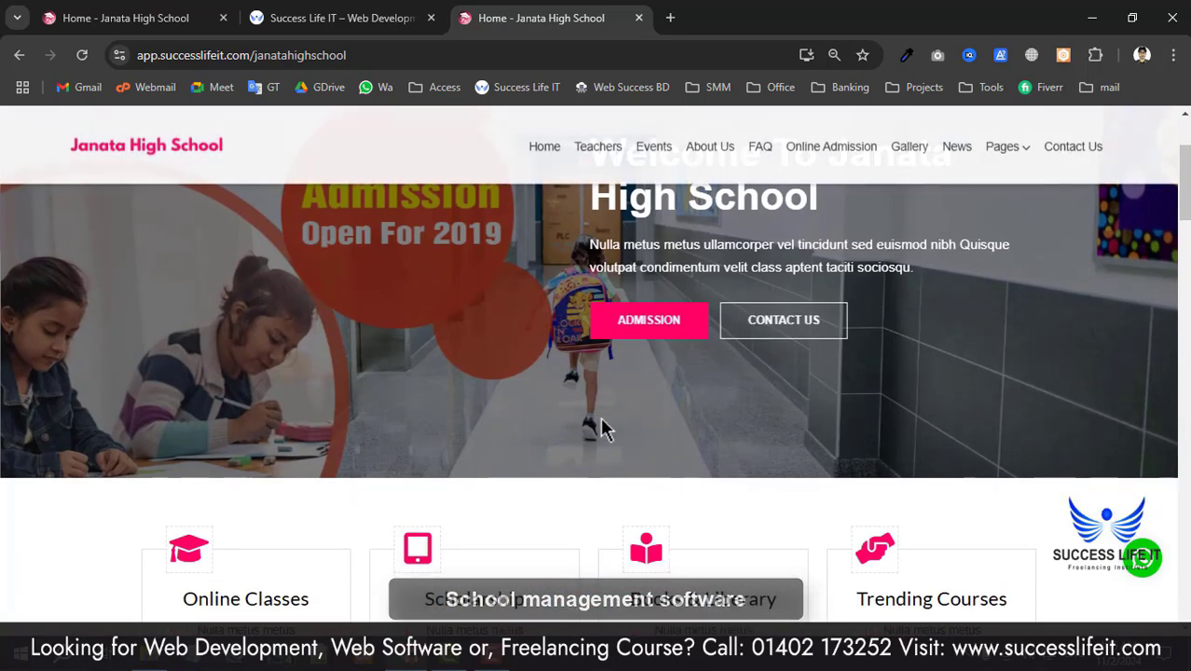
scroll(604, 425, up, 3)
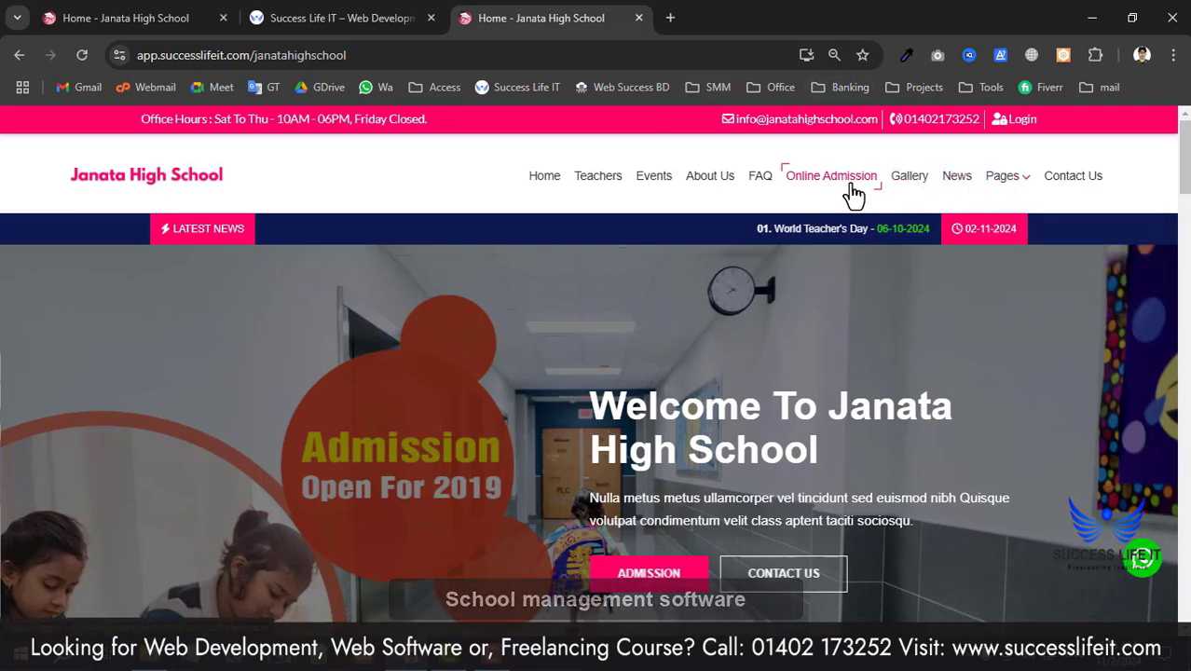
mouse_move(1002, 179)
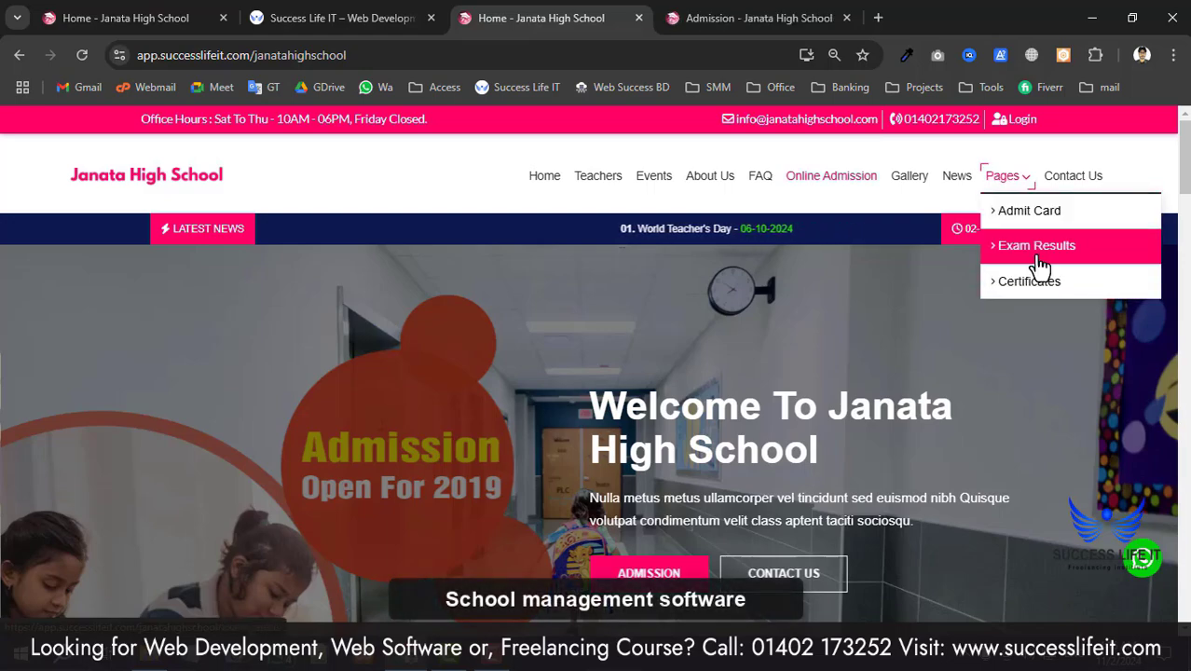
middle_click(1033, 284)
- Scroll down to the homepage footer and jump back to the top
scroll(765, 401, down, 15)
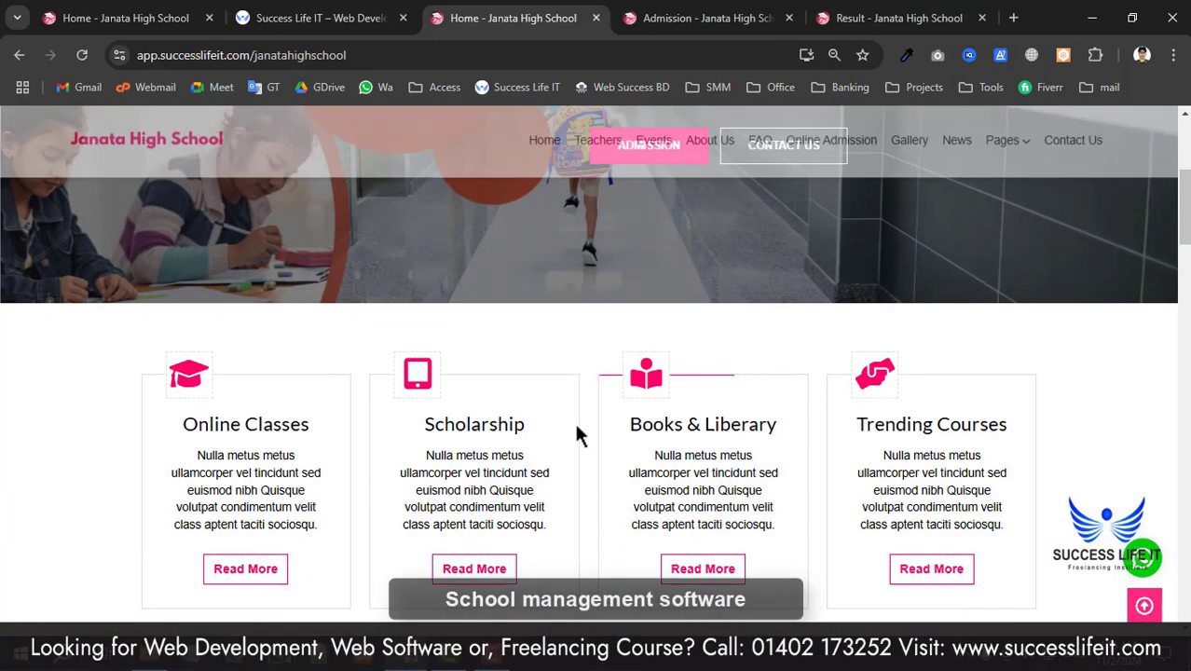
scroll(633, 405, down, 10)
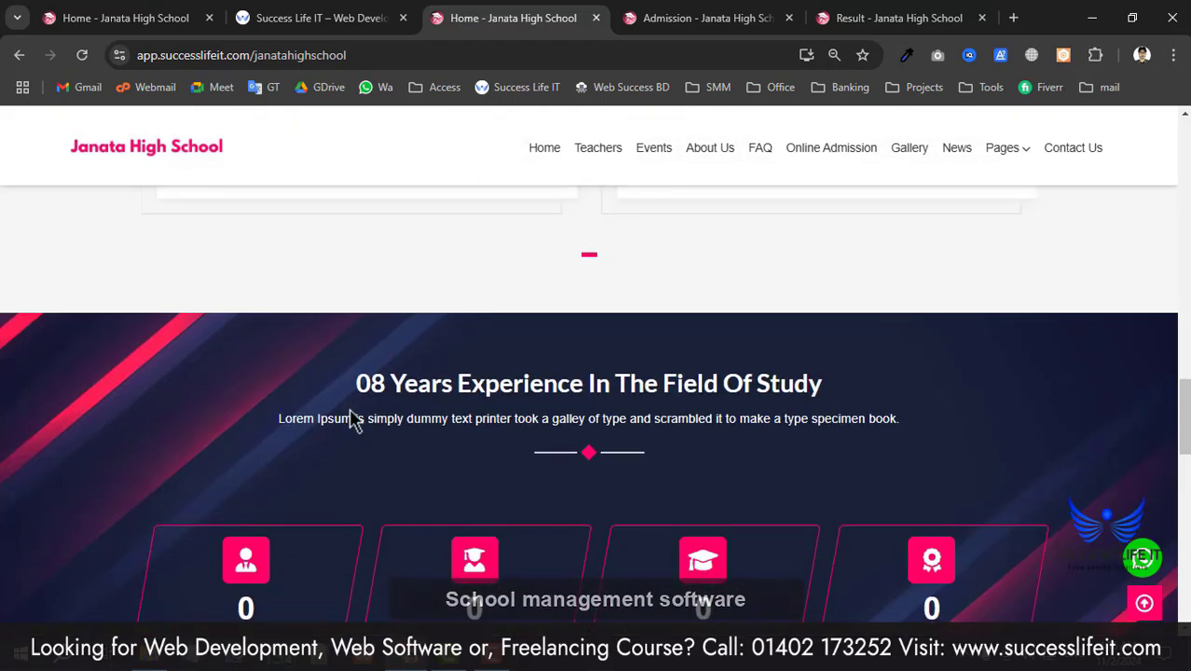
scroll(359, 418, up, 3)
scroll(826, 497, down, 10)
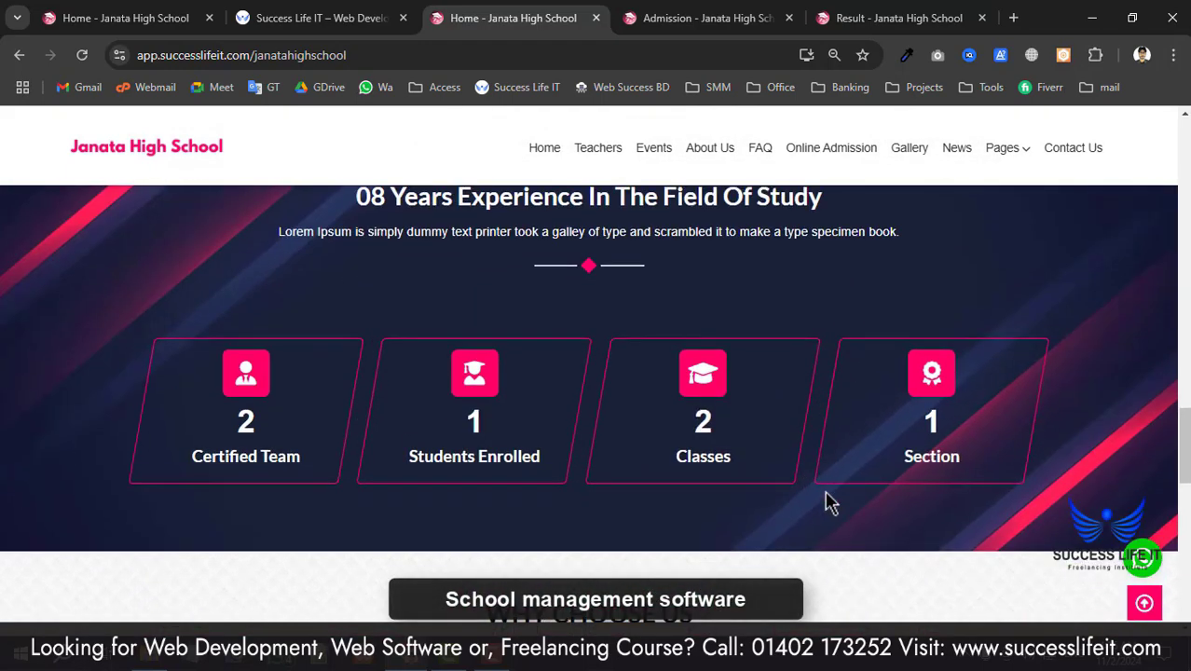
scroll(478, 445, down, 1)
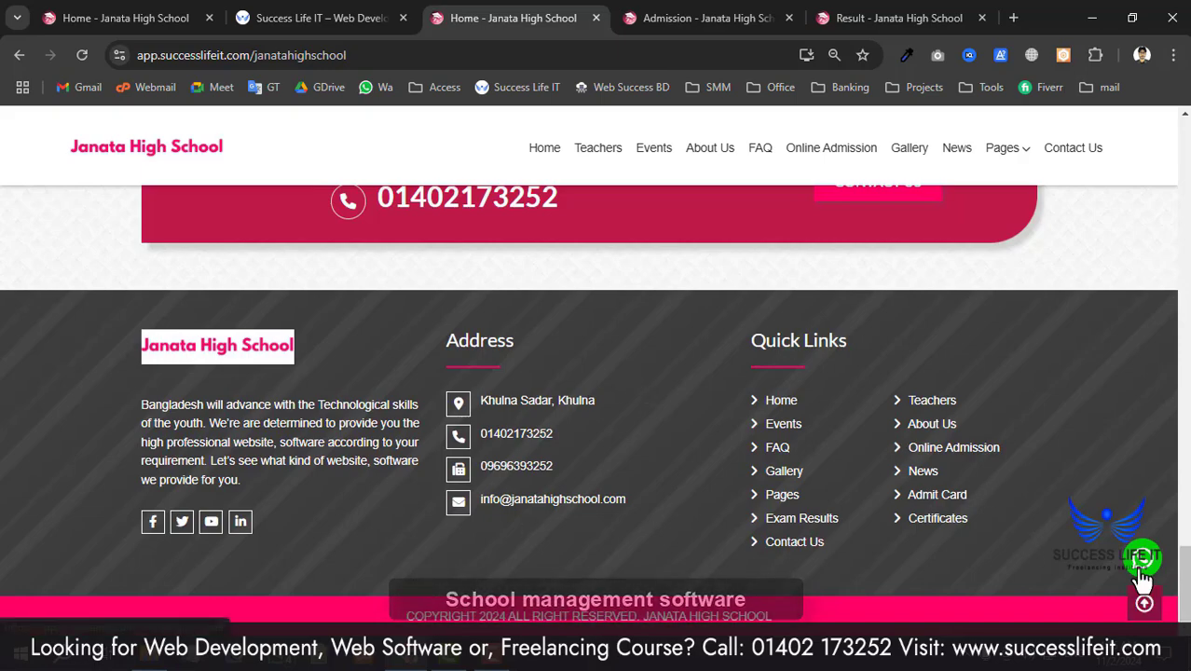
click(1143, 598)
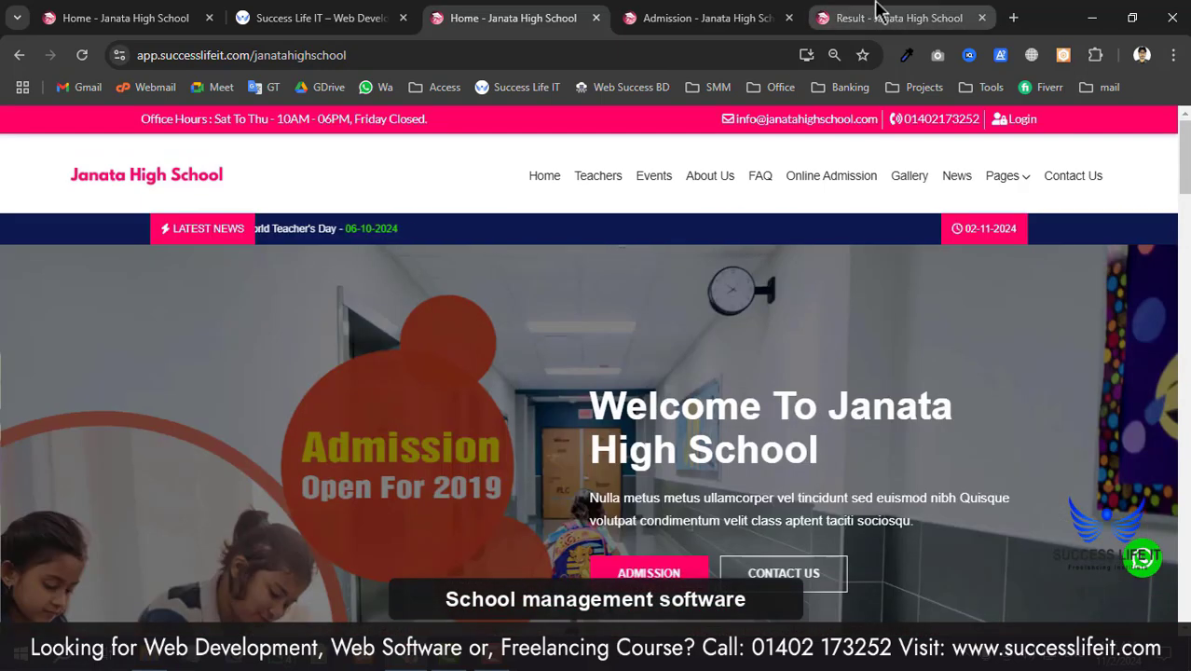
- On the admission form, choose Class 10 and section A
click(725, 11)
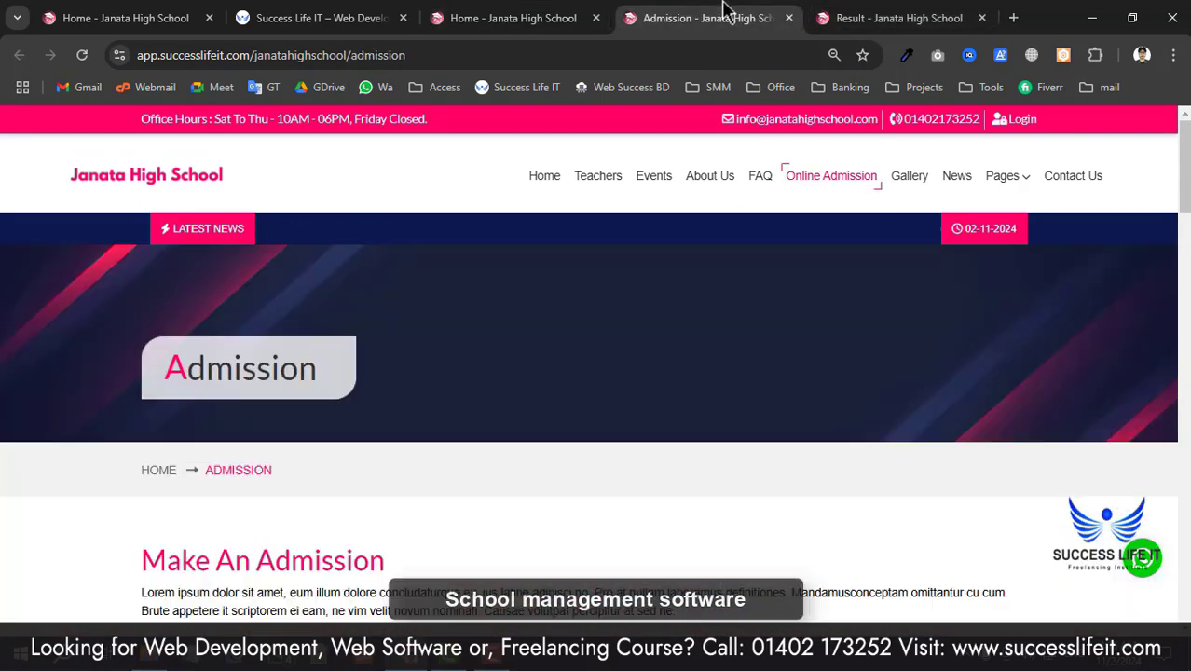
scroll(546, 398, down, 6)
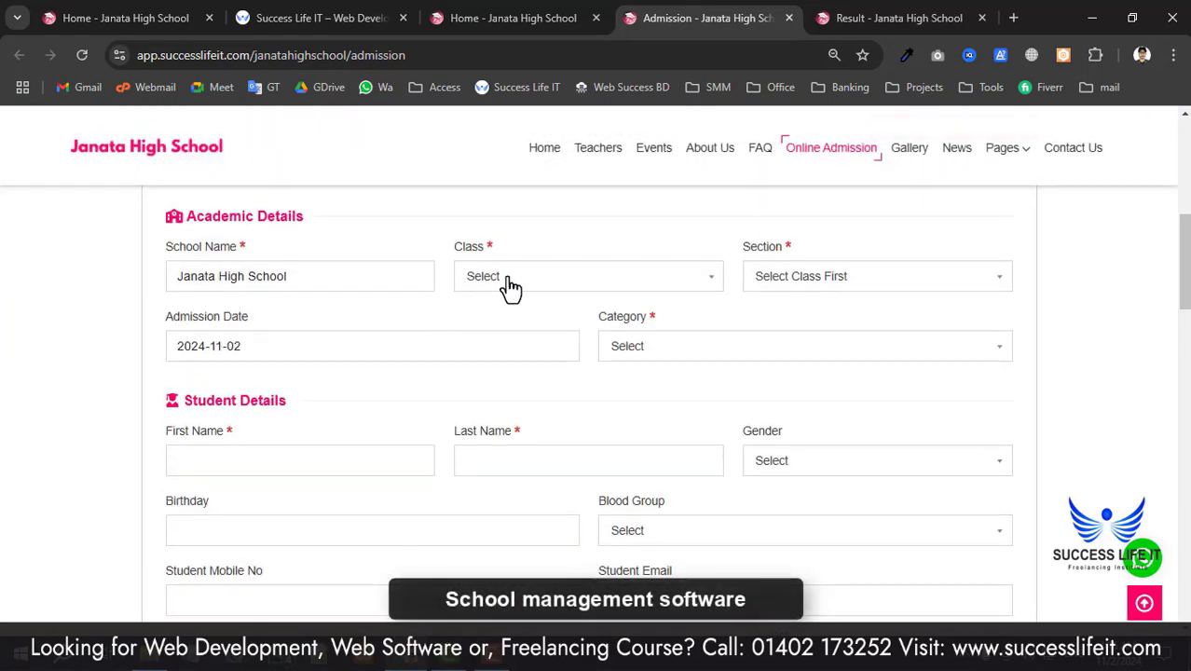
click(509, 277)
click(511, 397)
click(807, 280)
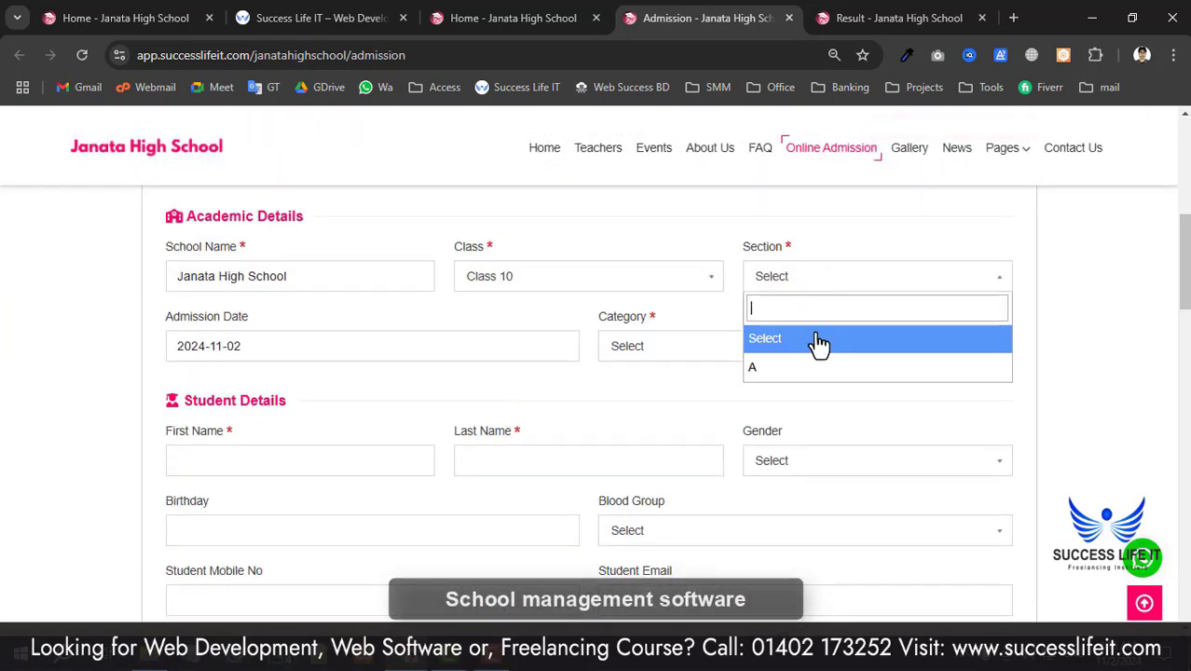
click(774, 366)
- Scroll down to the Submit button, then switch to the Result tab
scroll(492, 399, down, 8)
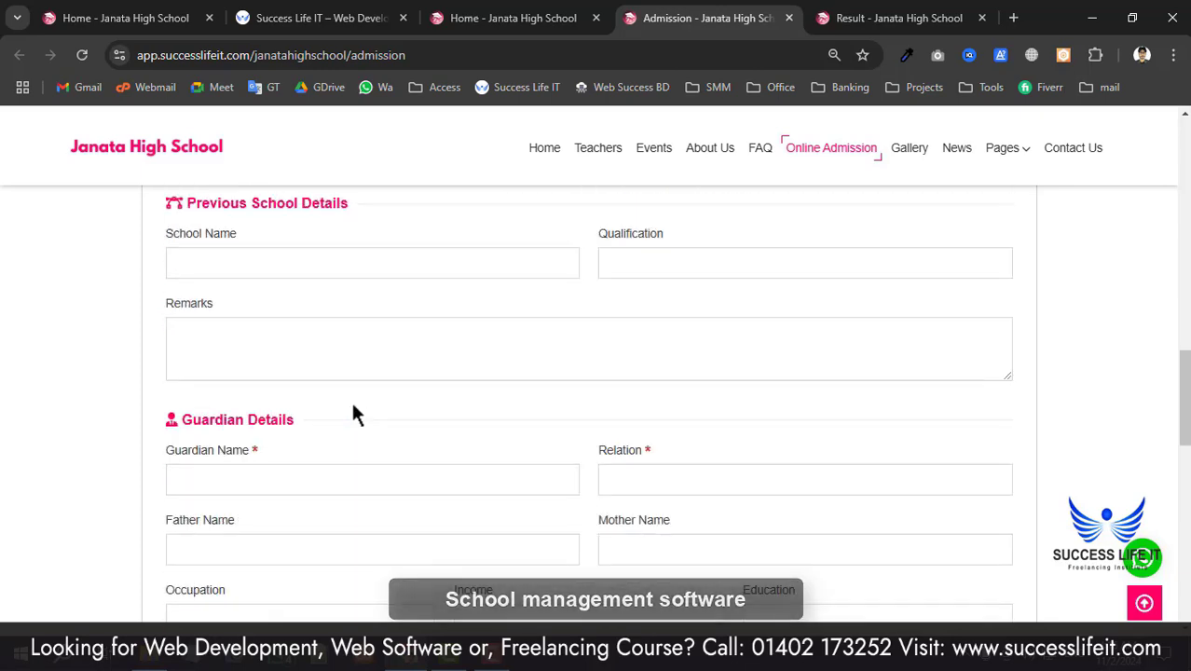
scroll(551, 446, down, 10)
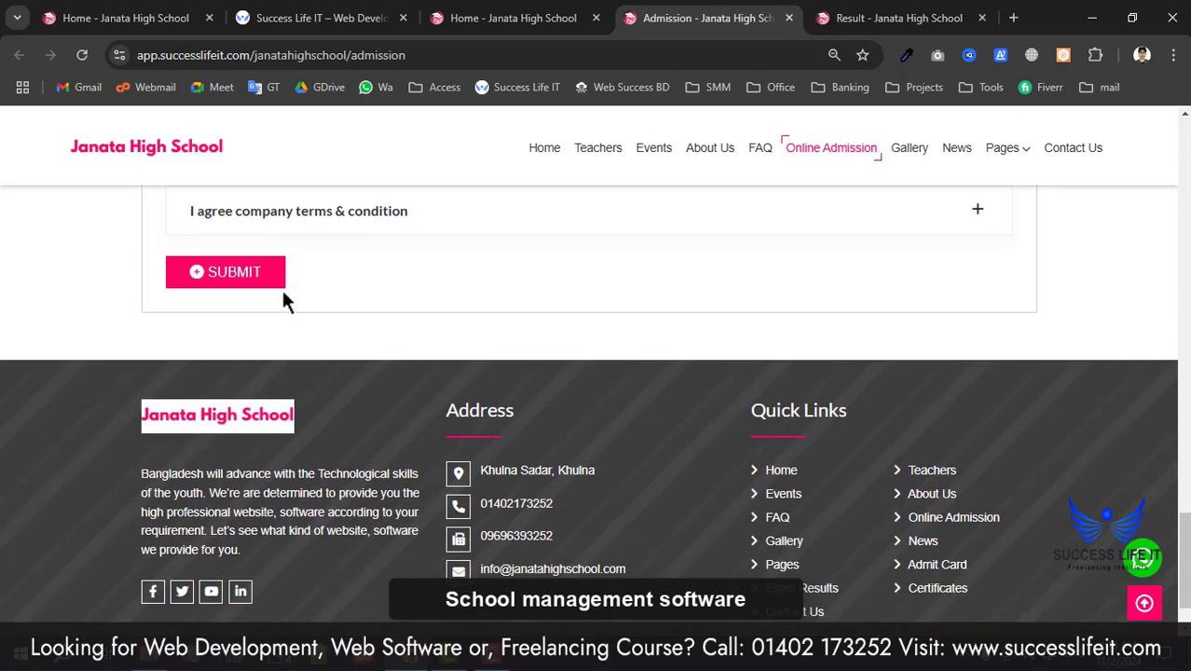
click(909, 16)
- Select 3rd Semester Exam (Final) as the exam on the results form
scroll(378, 373, down, 6)
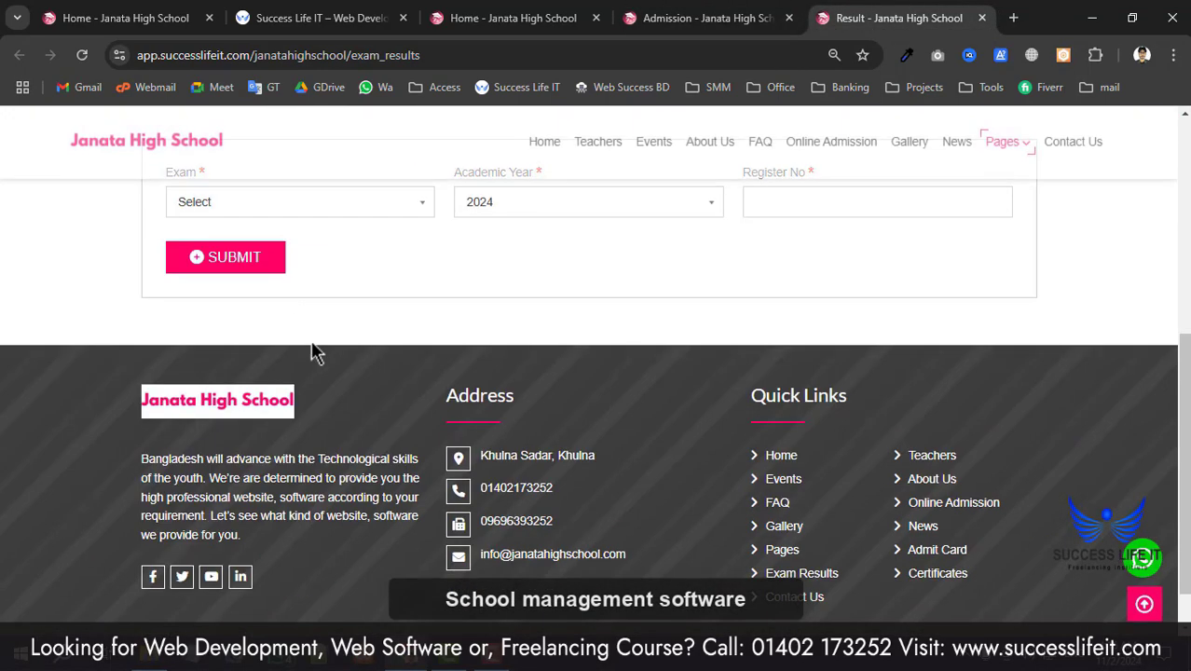
click(368, 382)
click(452, 399)
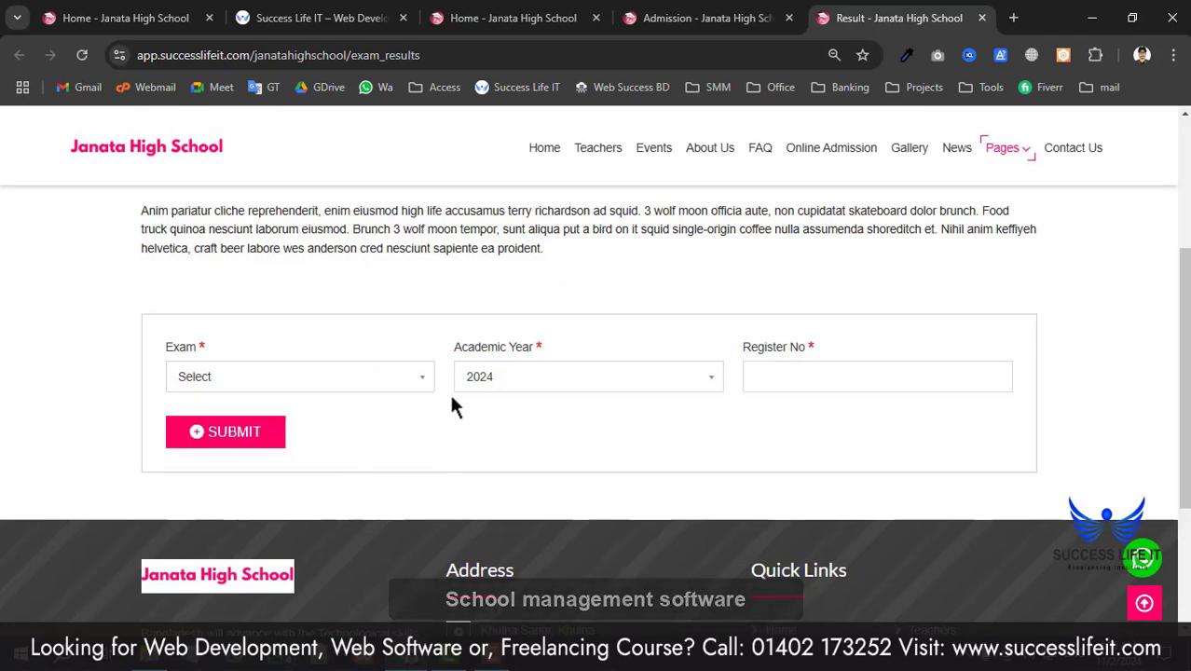
click(399, 396)
click(365, 486)
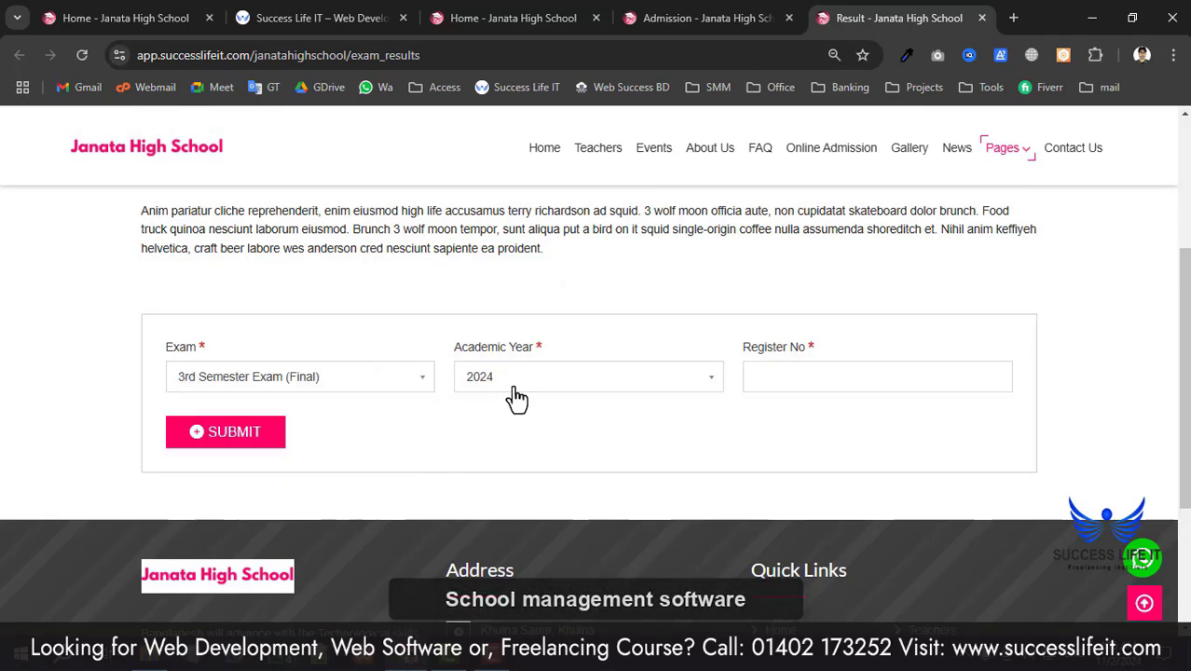
scroll(684, 382, up, 4)
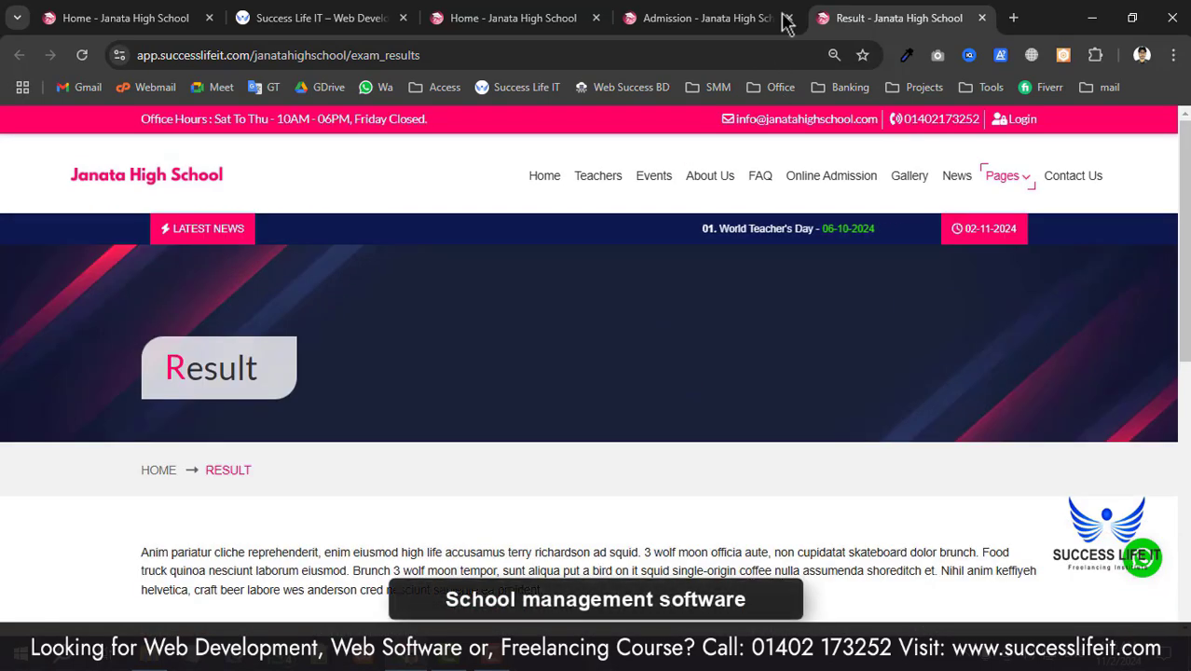